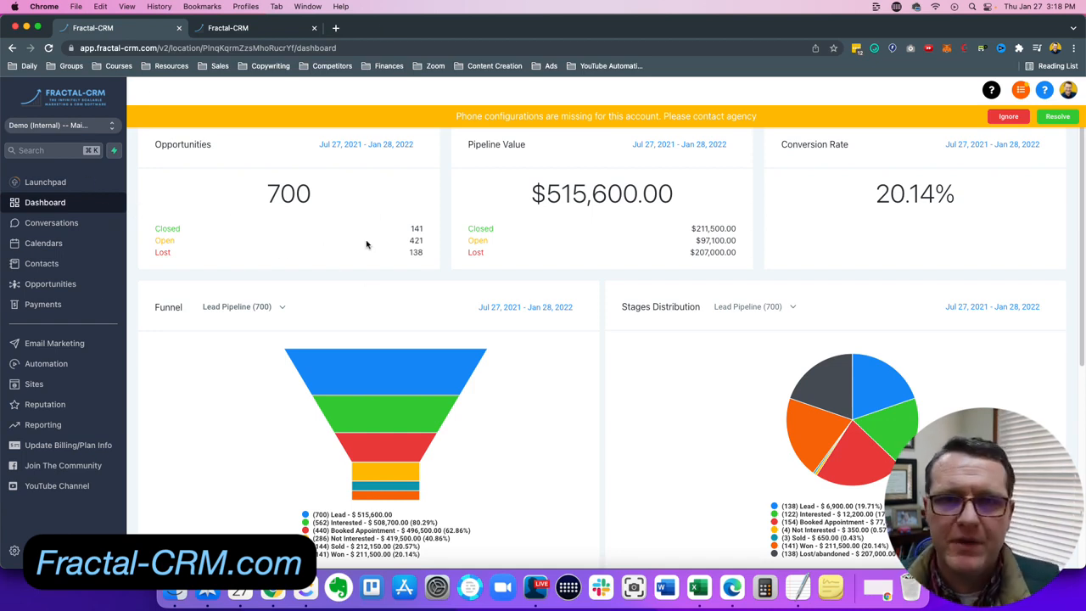
Open the opportunities board and review the choices offered by its pipeline and owner filters
click(51, 285)
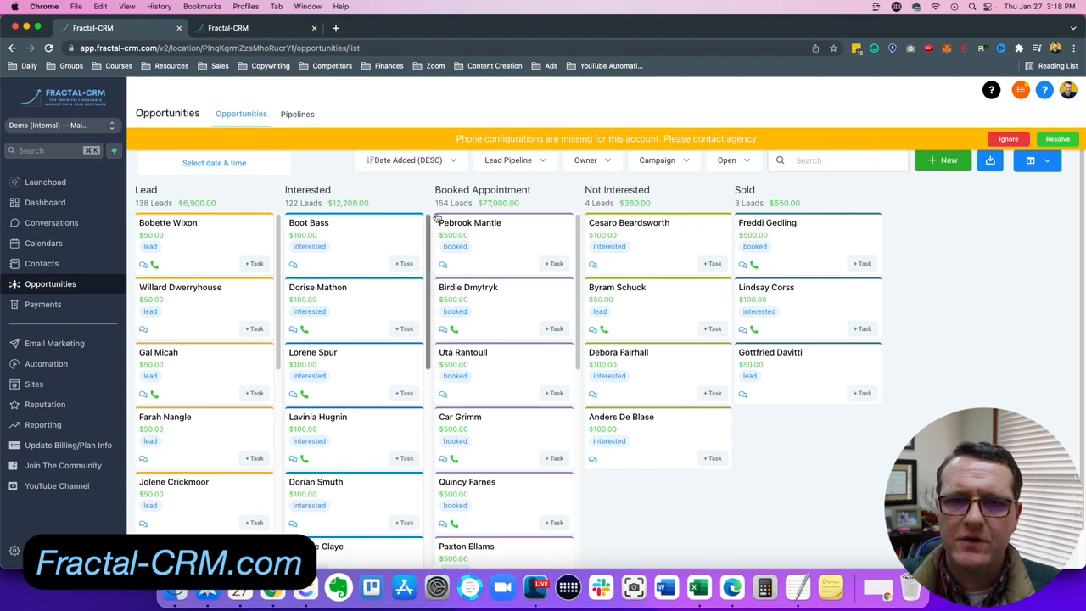
click(543, 164)
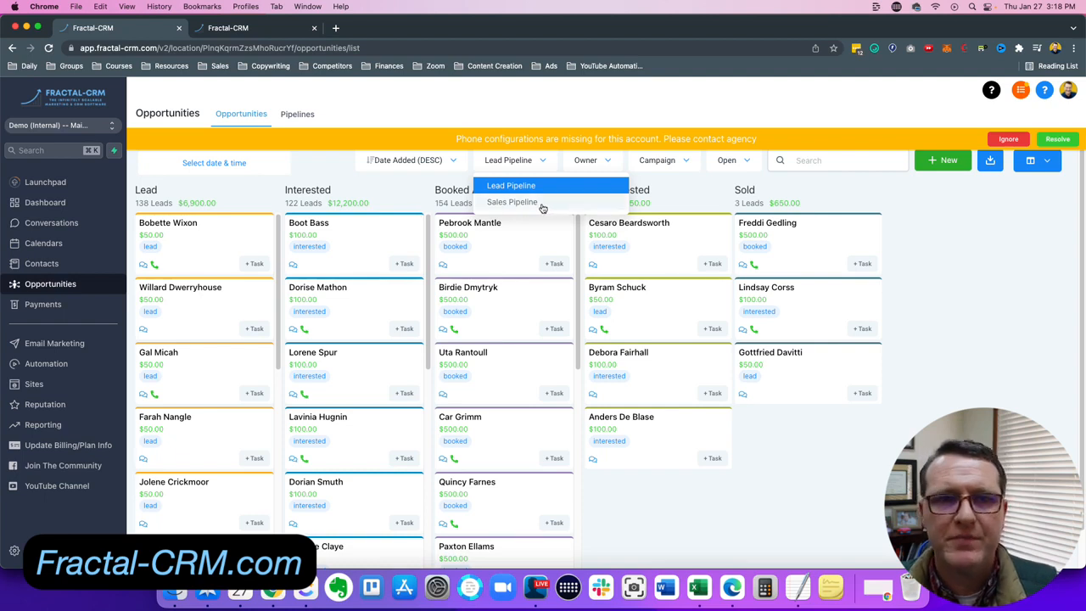
click(415, 194)
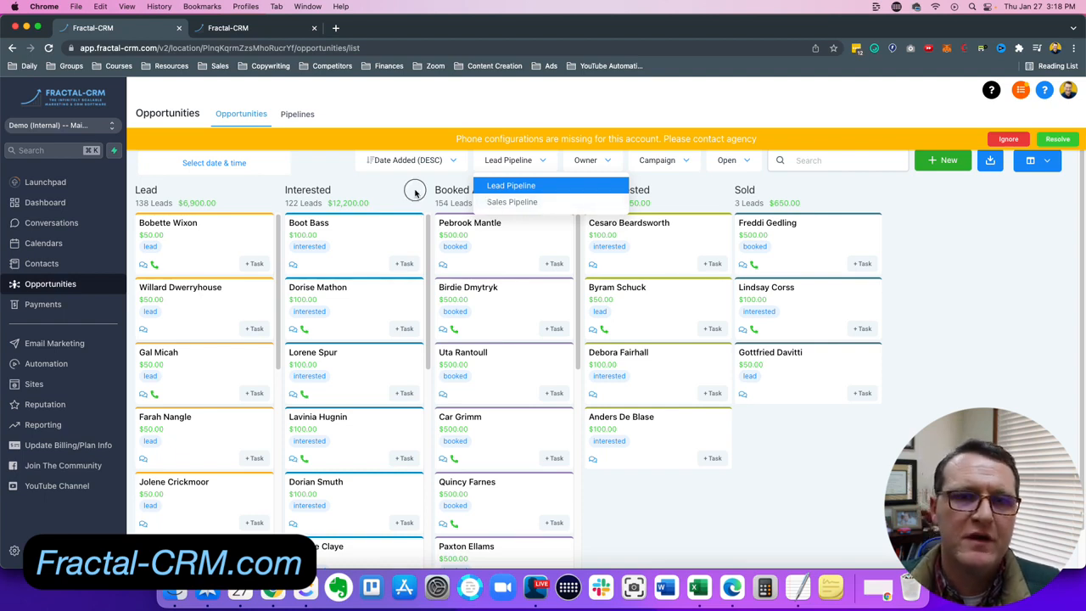
click(546, 166)
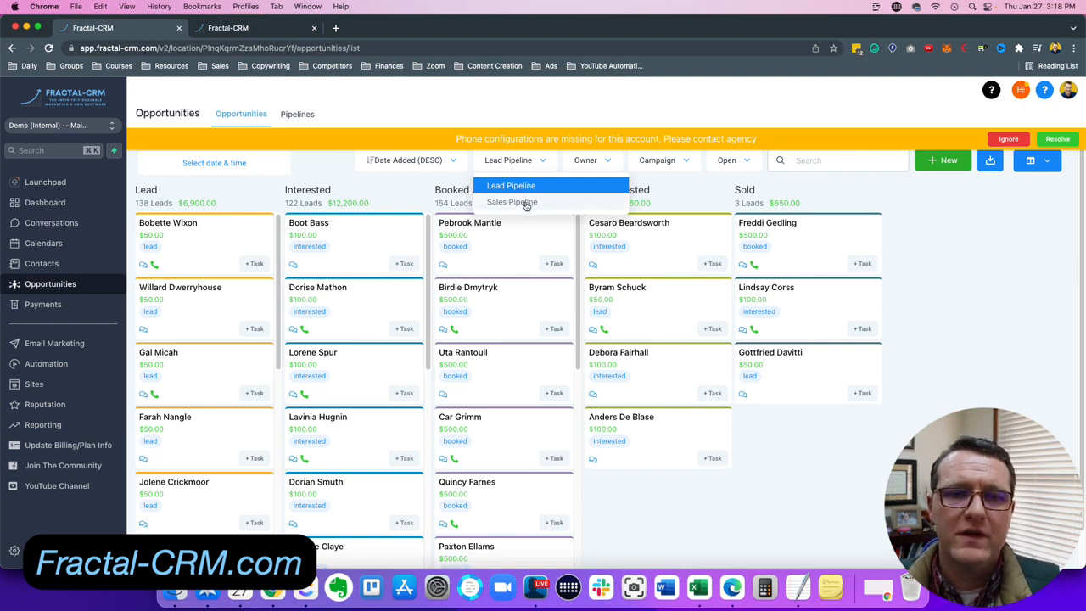
click(439, 199)
click(614, 161)
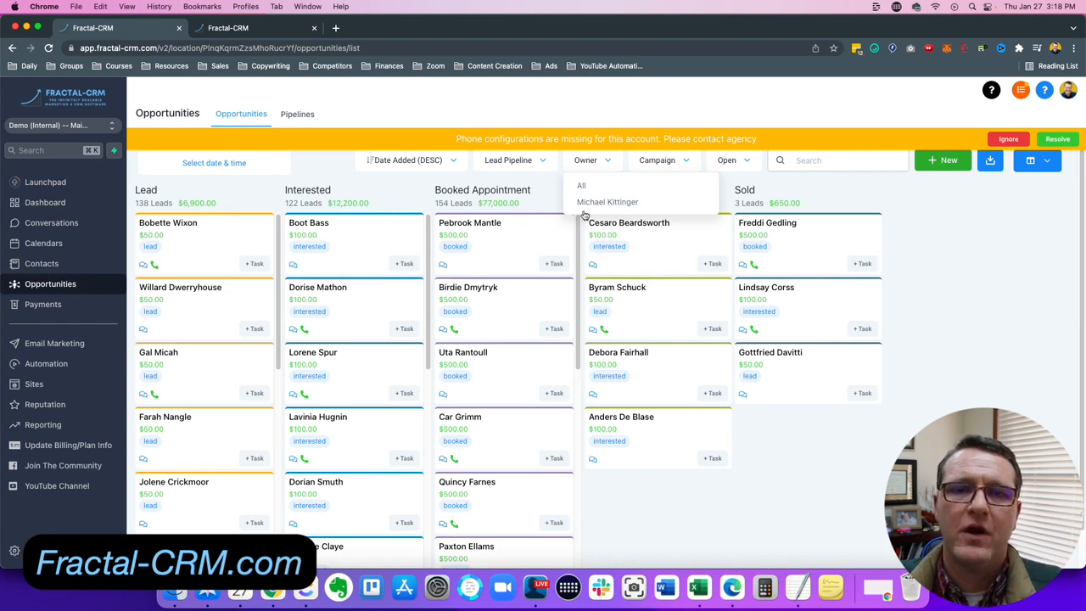
click(547, 160)
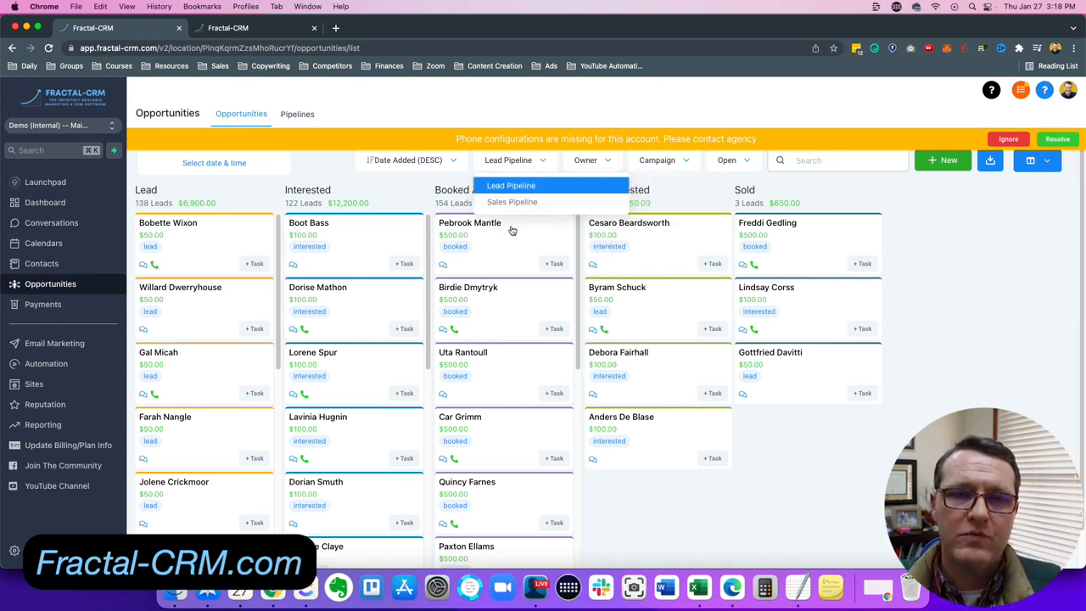
click(407, 184)
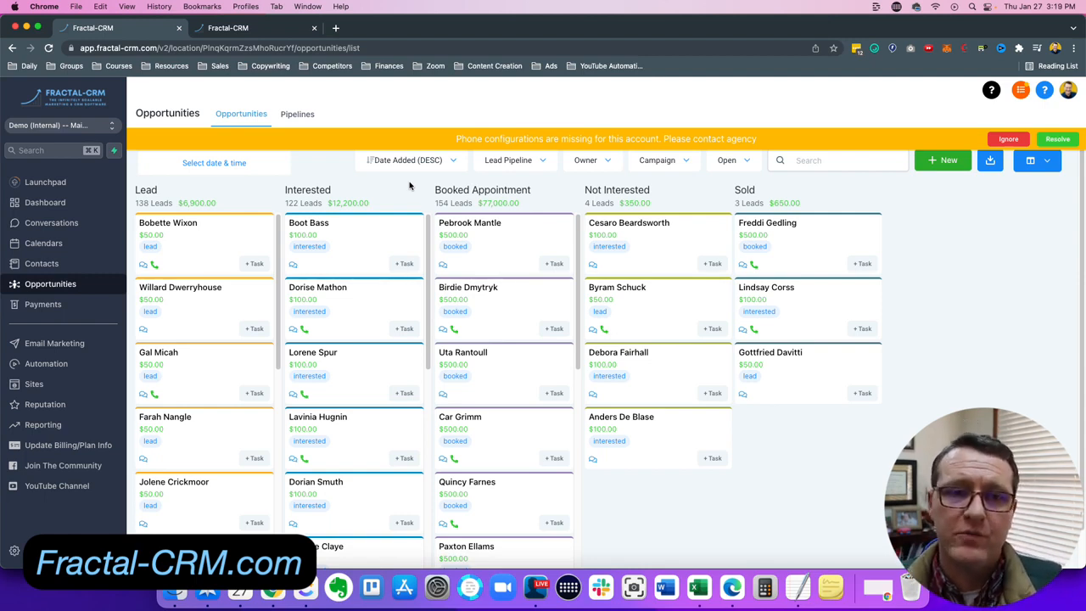
Filter the Lead Pipeline opportunities by the individual owner, and restore the owner filter to All
click(608, 160)
click(622, 209)
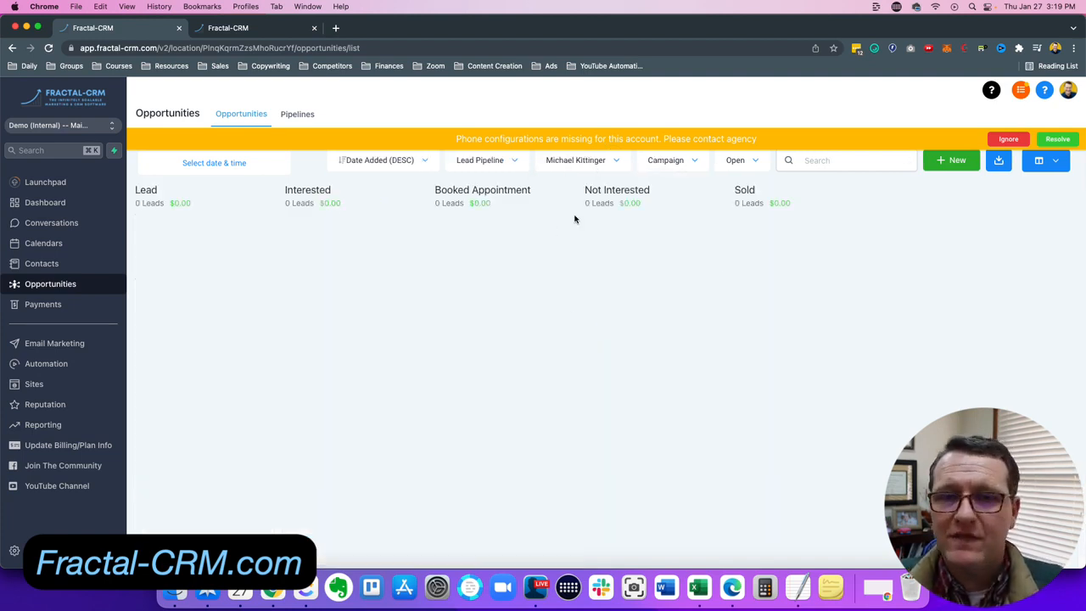
click(611, 159)
click(608, 185)
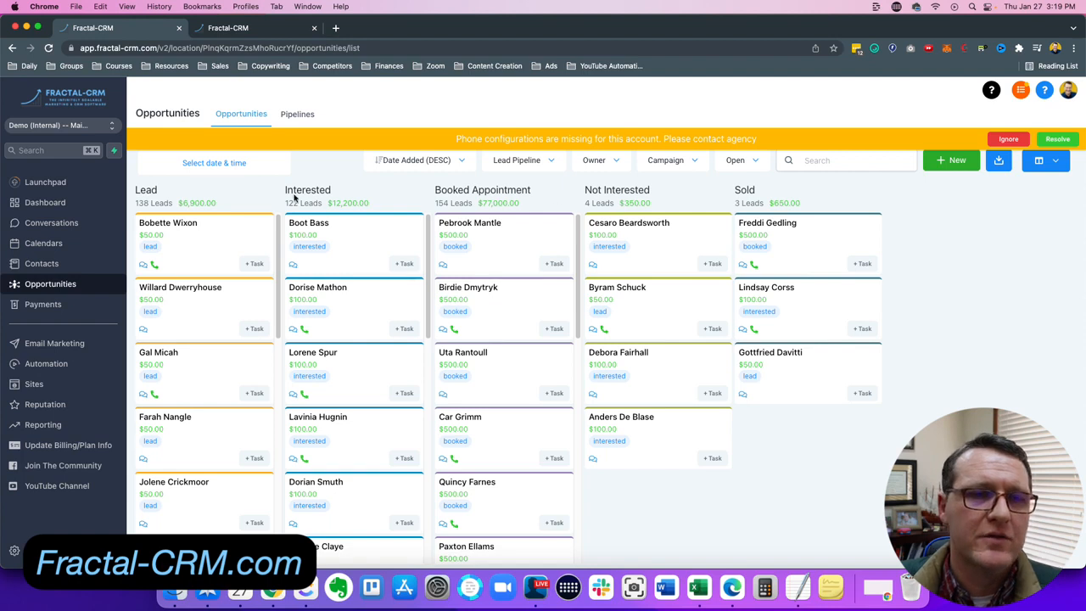
Try adding a blank stage to the Lead Pipeline, delete that stage, and cancel the pipeline edit
click(290, 114)
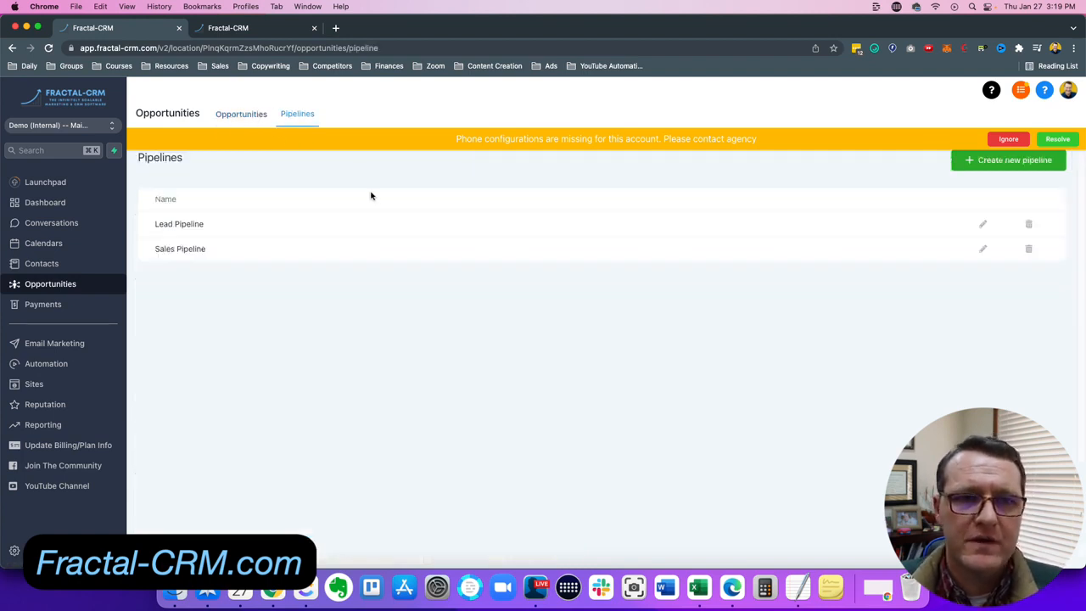
click(983, 224)
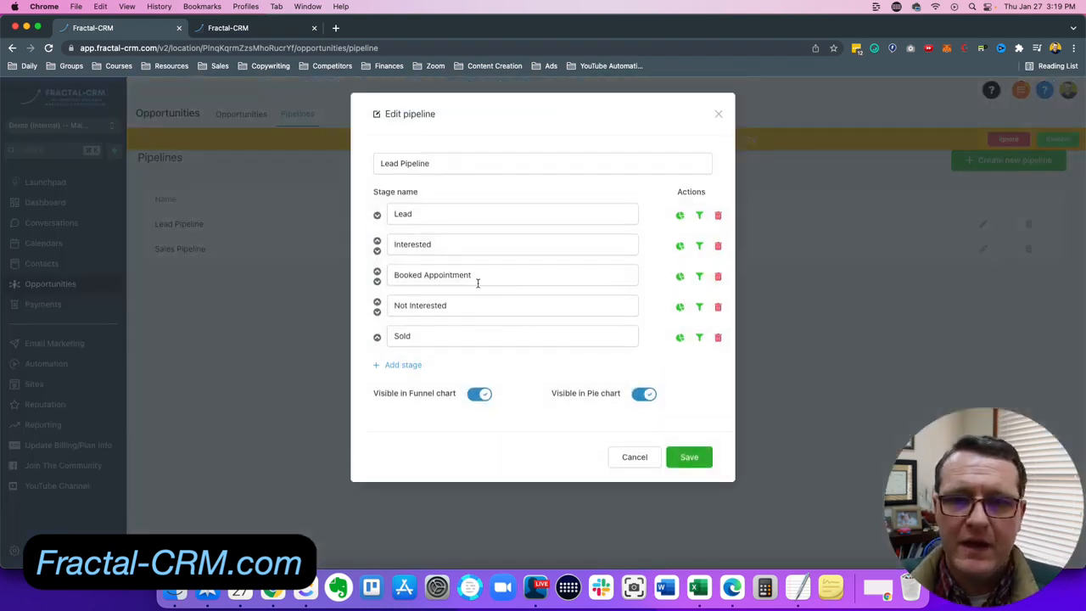
click(401, 366)
click(433, 370)
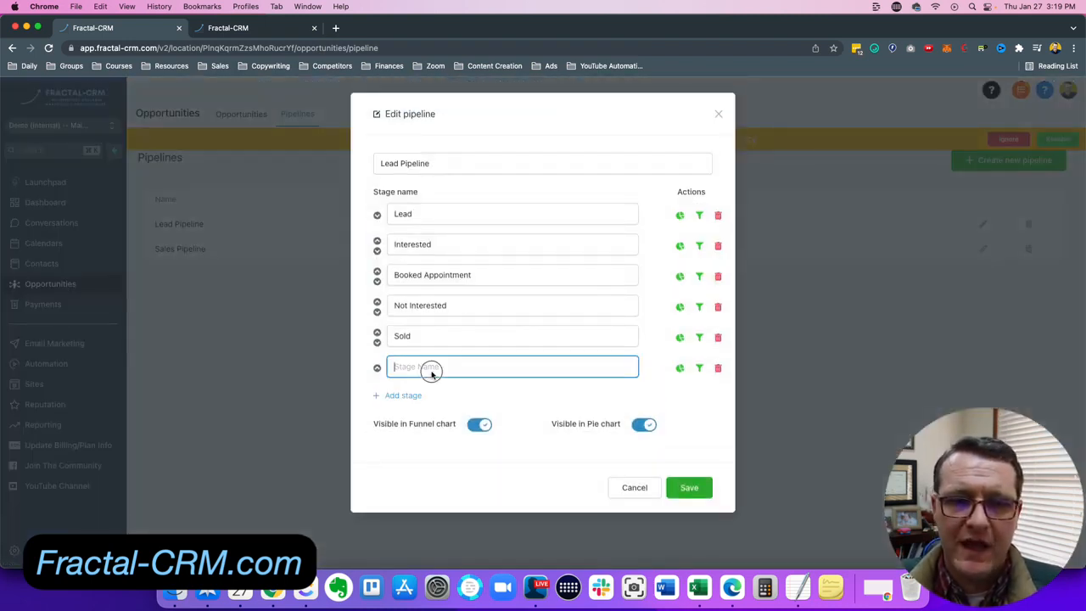
click(717, 368)
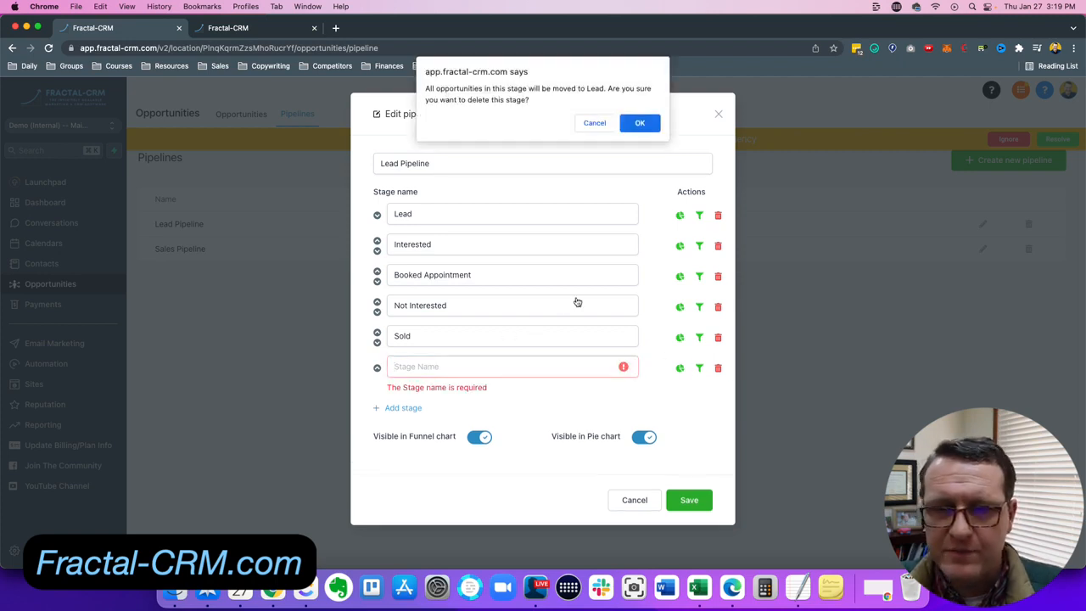
click(636, 124)
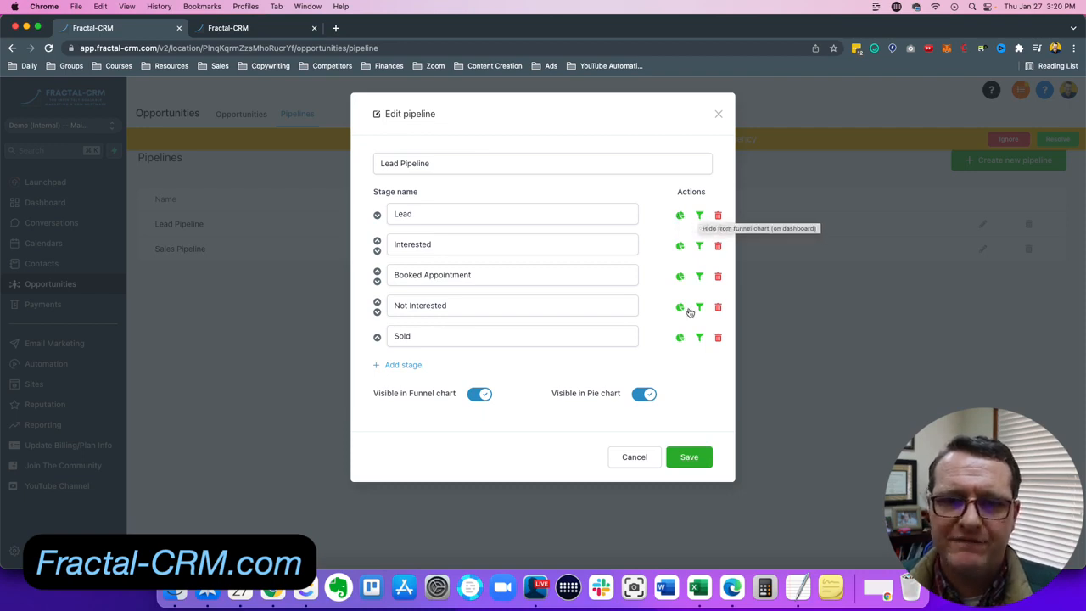
click(628, 464)
Examine the Lead Pipeline's funnel and stages distribution charts on the dashboard
click(51, 204)
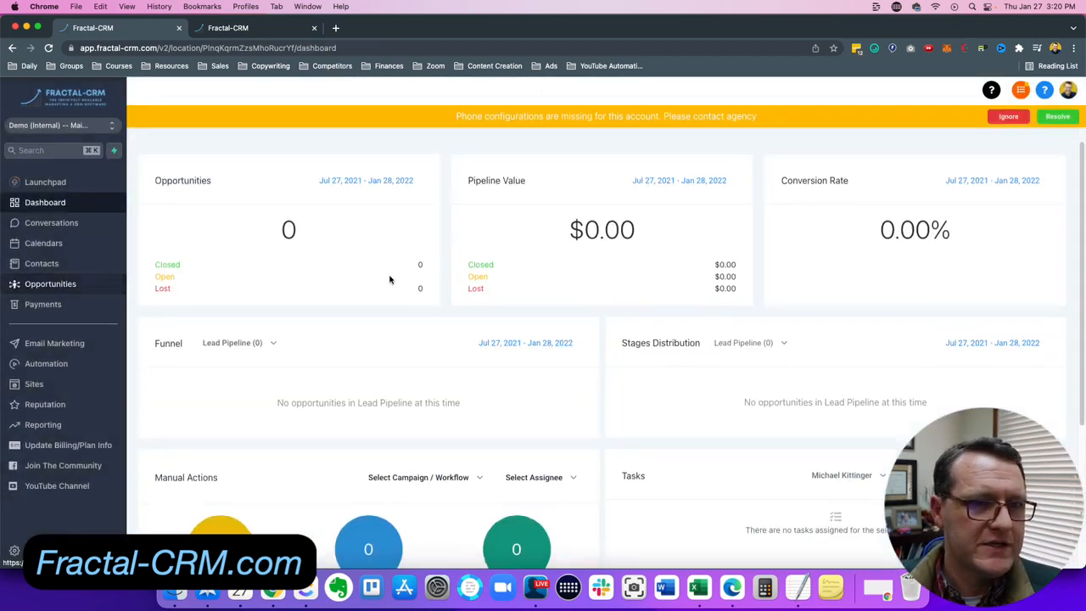
scroll(552, 332, down, 3)
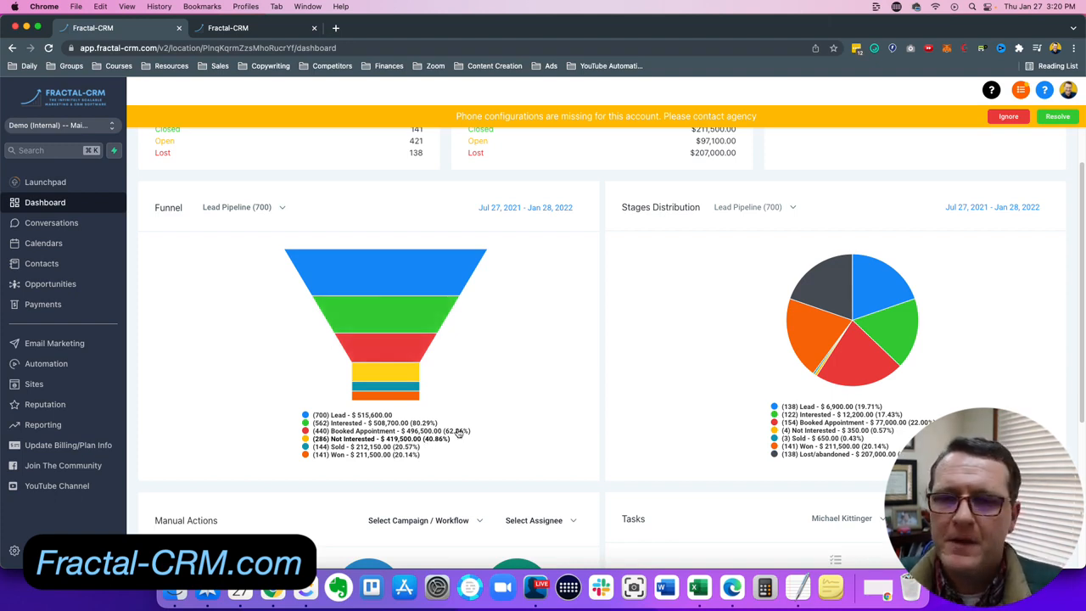
Hide the Not Interested stage of the Lead Pipeline from the funnel chart, keep the pipeline visible in that chart, and save
click(64, 285)
click(302, 114)
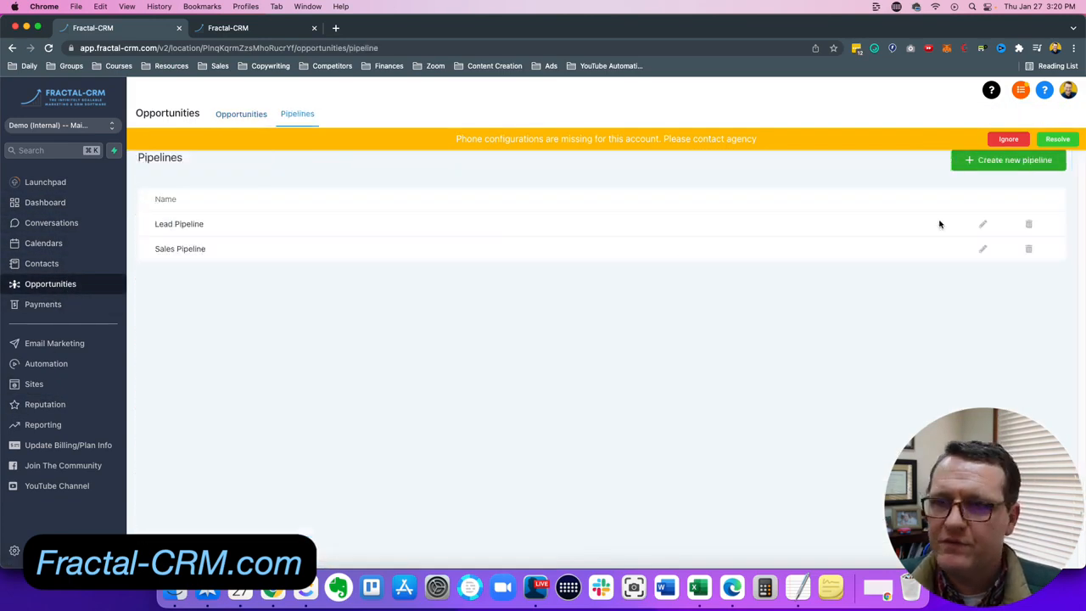
click(982, 224)
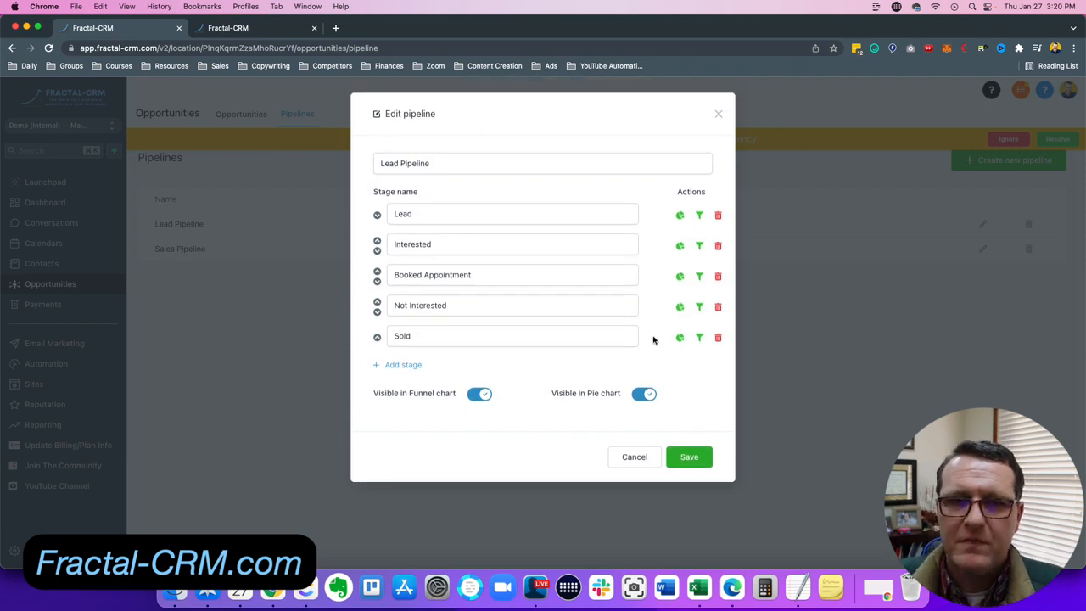
click(697, 247)
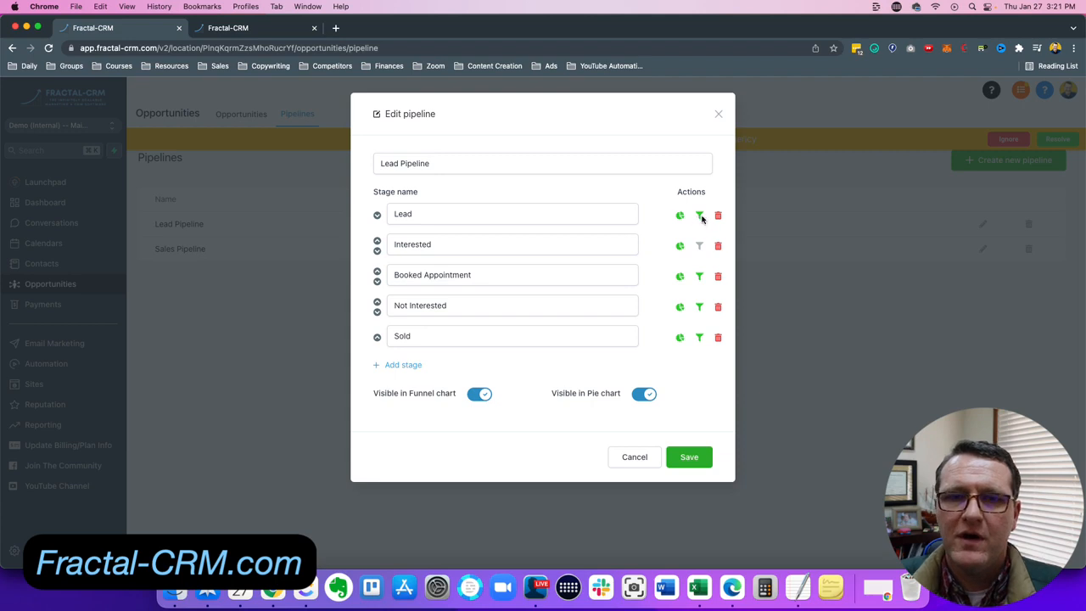
click(699, 246)
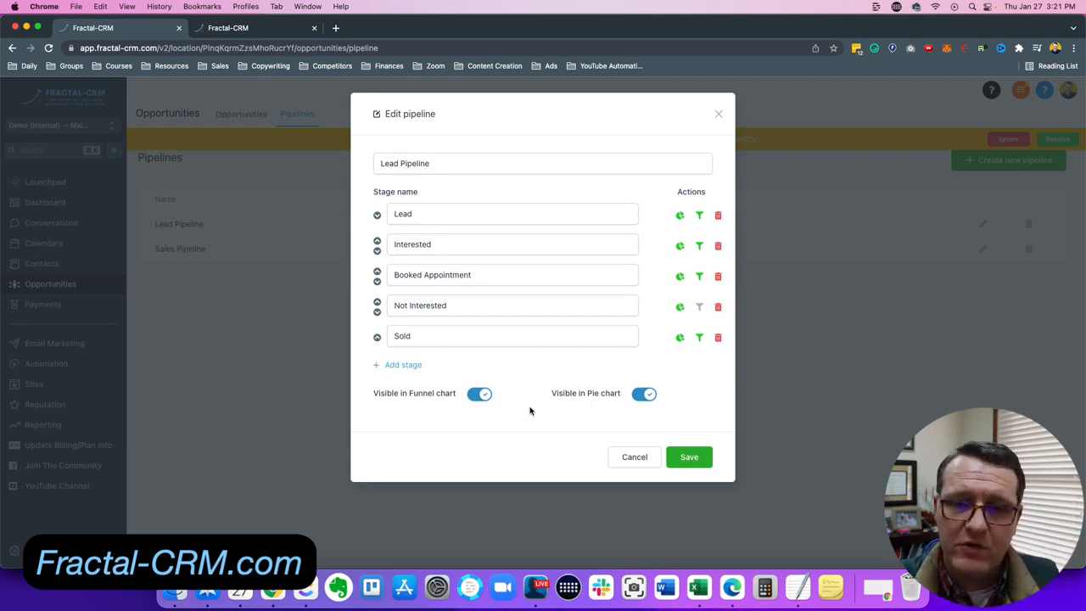
click(480, 396)
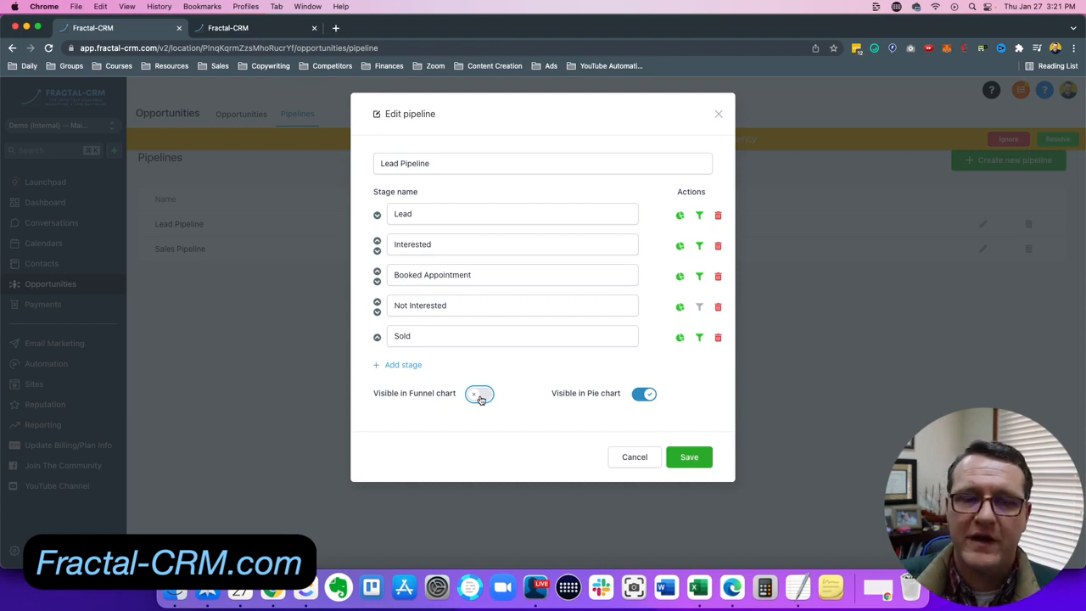
click(480, 396)
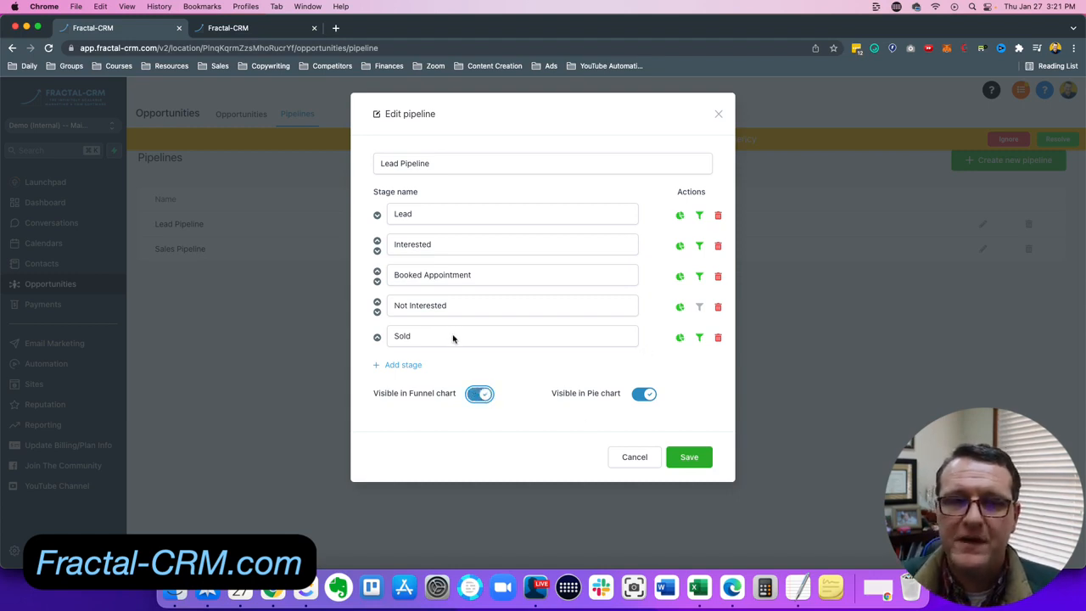
click(687, 457)
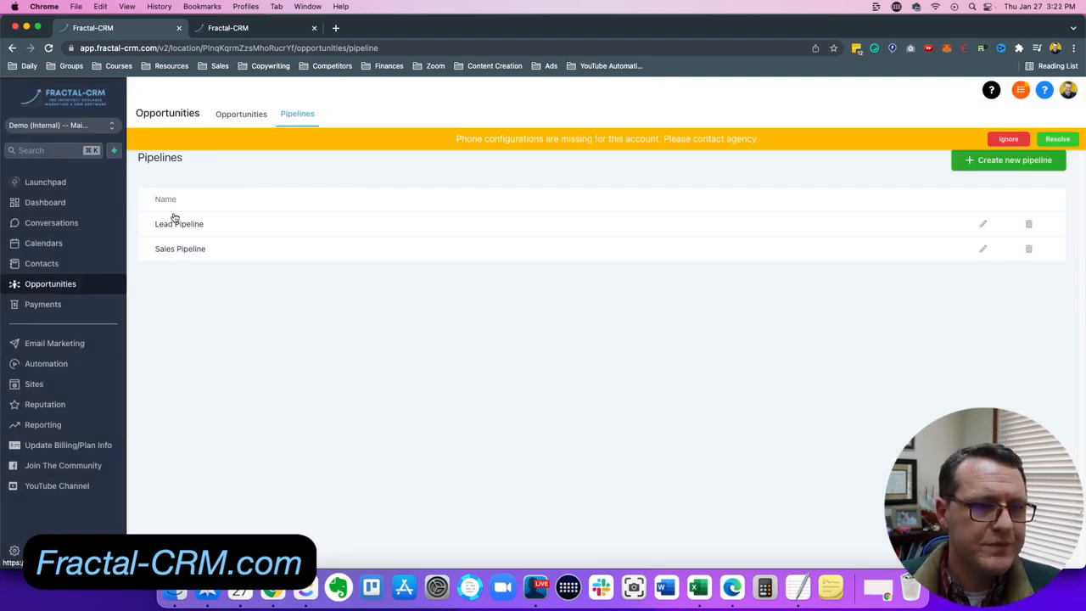
Check the stages listed in the Lead Pipeline's funnel chart on the dashboard and view its pipeline choices
click(45, 202)
scroll(351, 277, down, 2)
scroll(386, 297, down, 2)
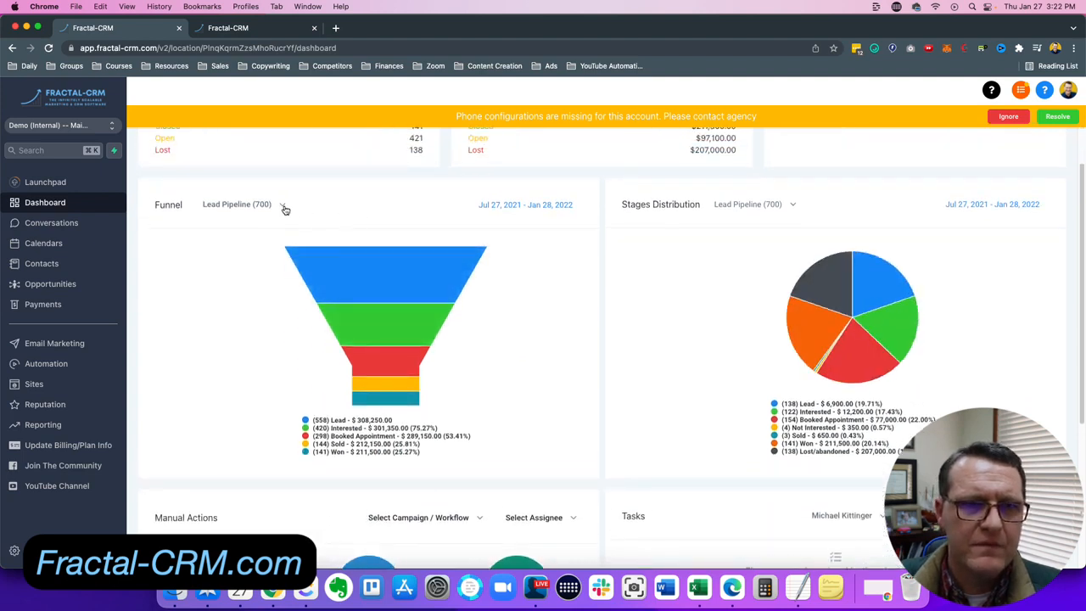
click(283, 207)
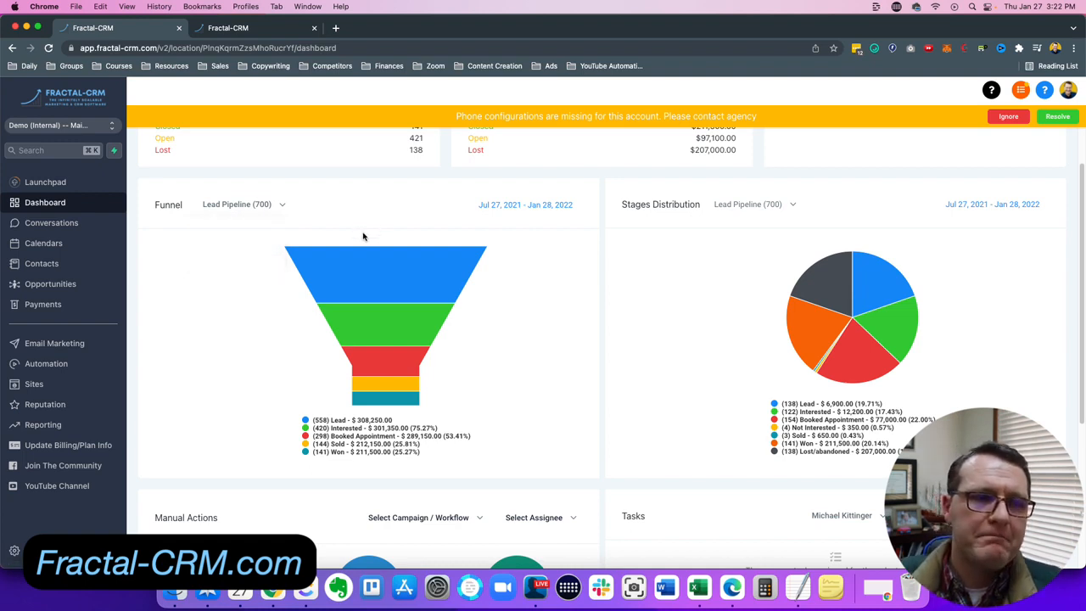
Start a new opportunity pipeline and name it Onboarding Process
click(38, 284)
click(309, 119)
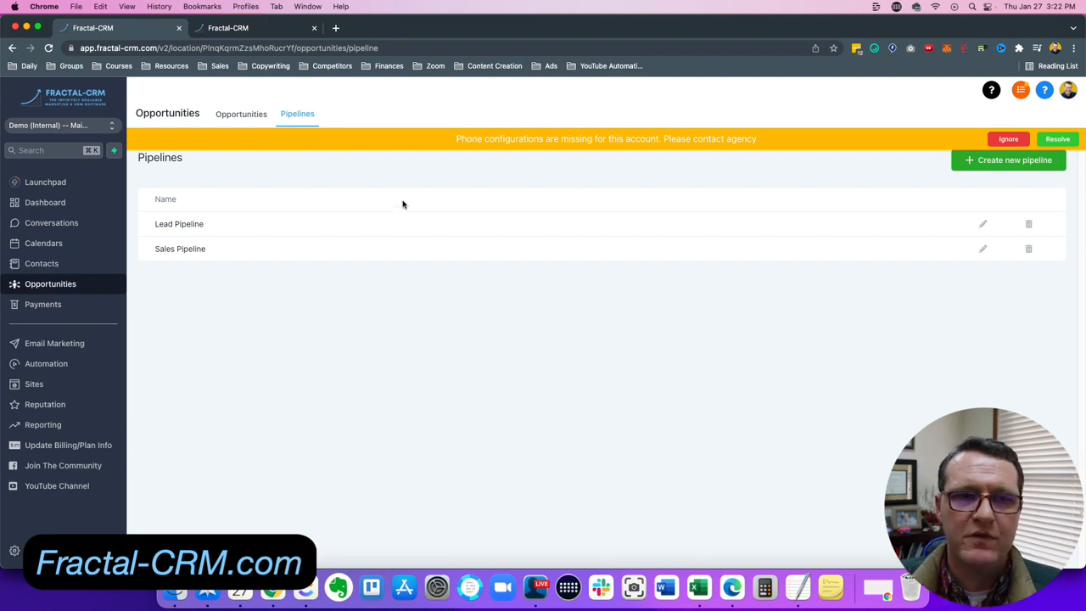
click(997, 163)
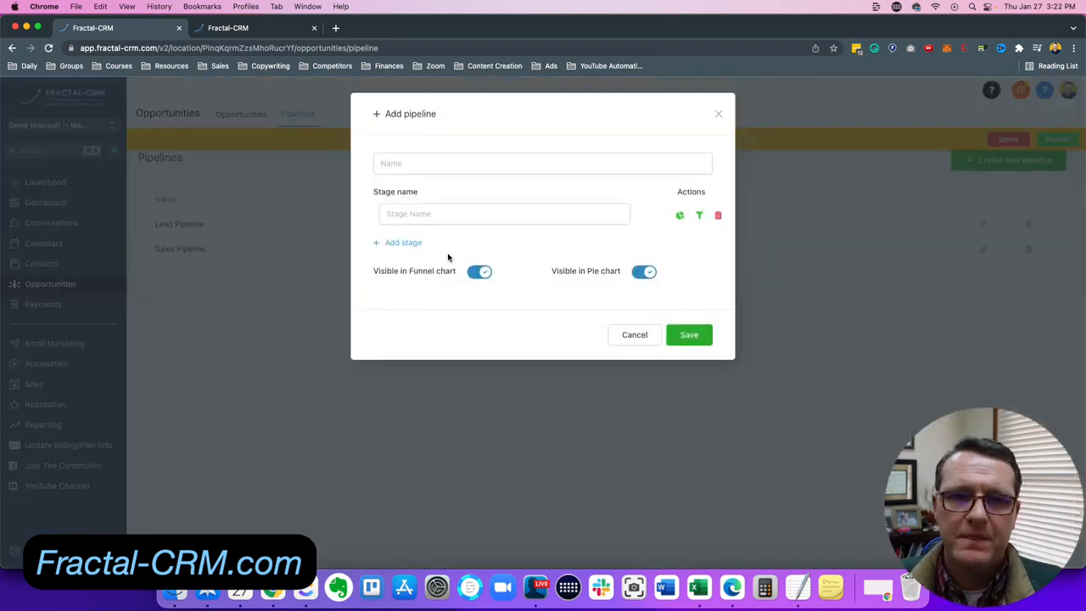
click(413, 166)
text(Onboard)
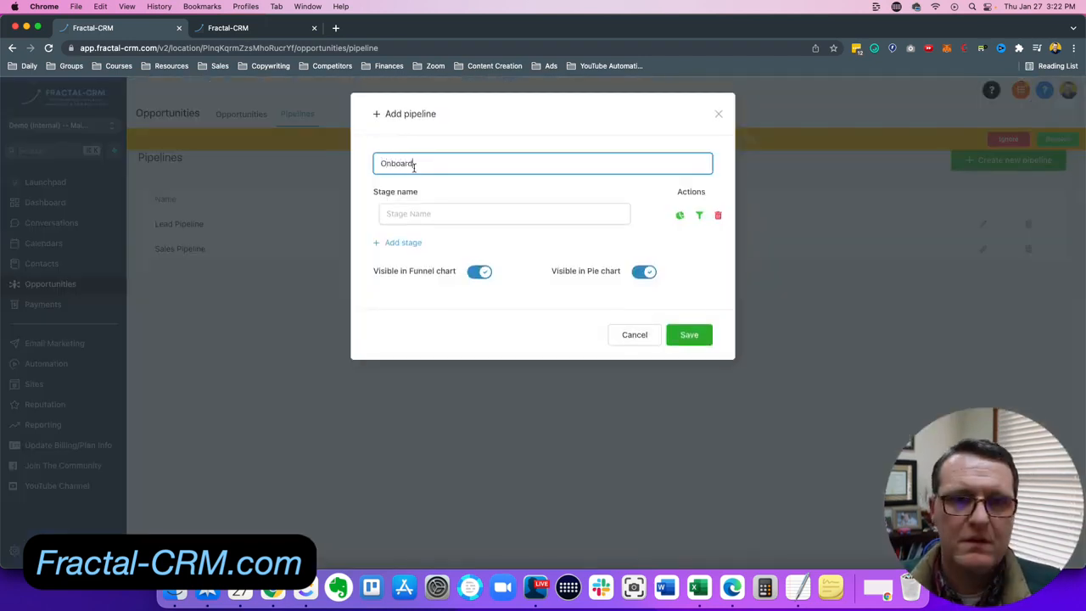
text(ing Process)
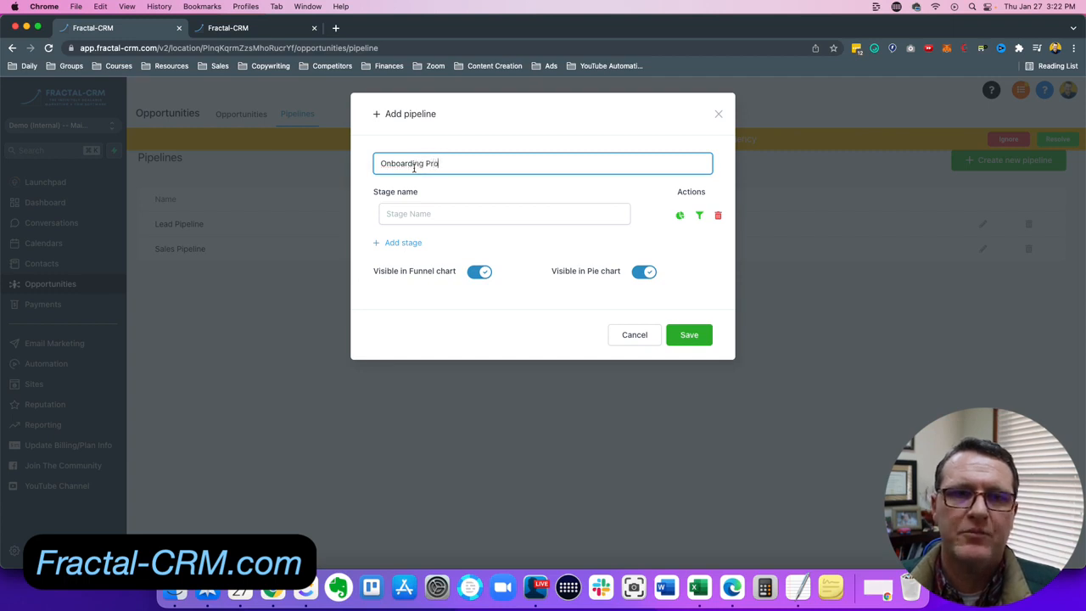
Name the new pipeline's first stage Contract Sent and add a second stage named Contract Signed
click(416, 214)
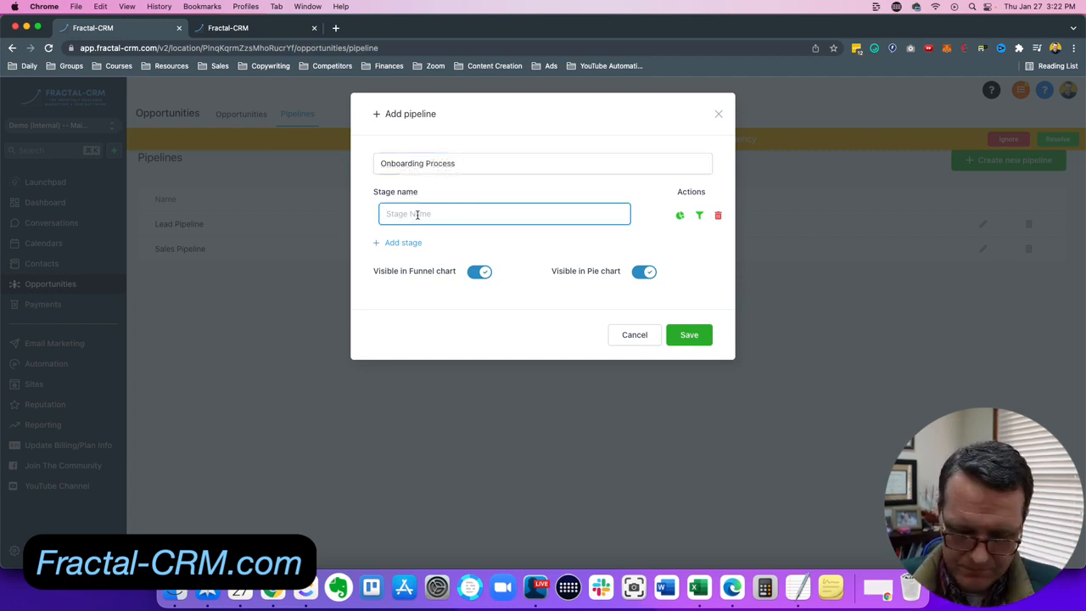
text(Contract)
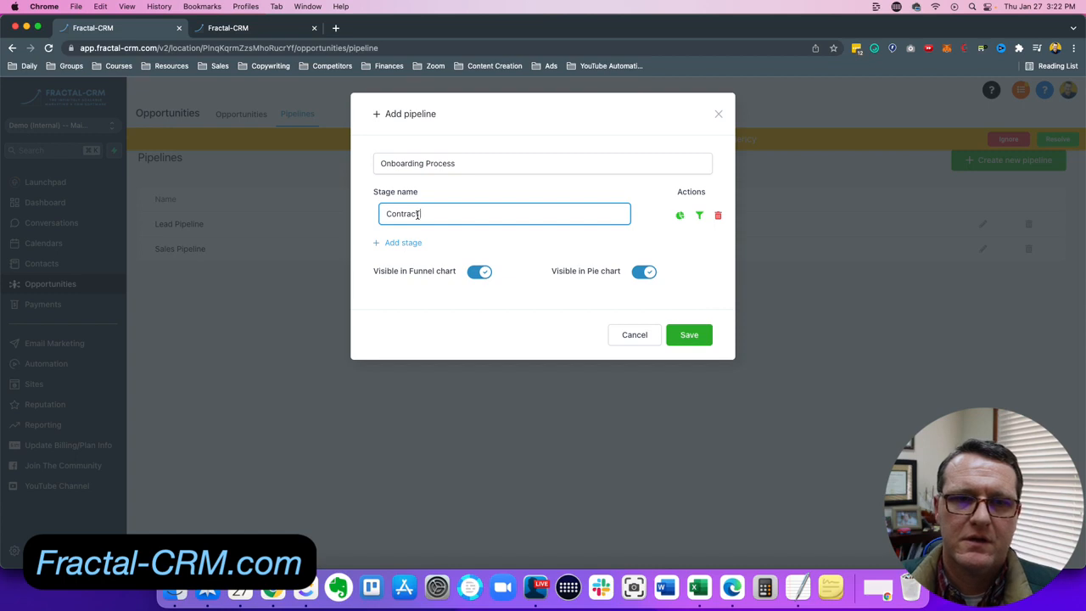
text( Sent)
click(411, 242)
click(405, 247)
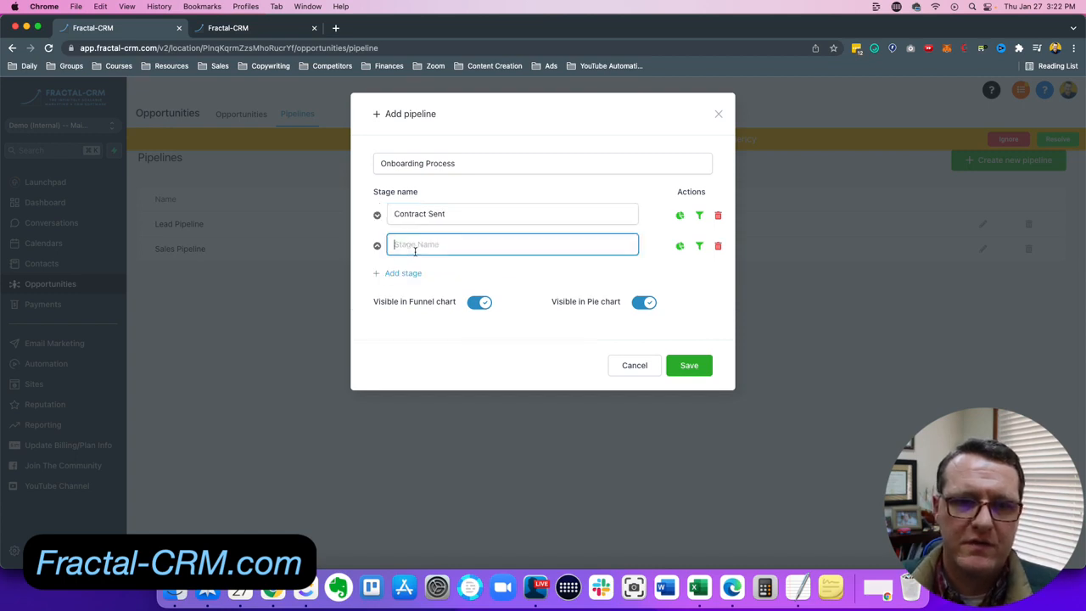
text(Contract Signed)
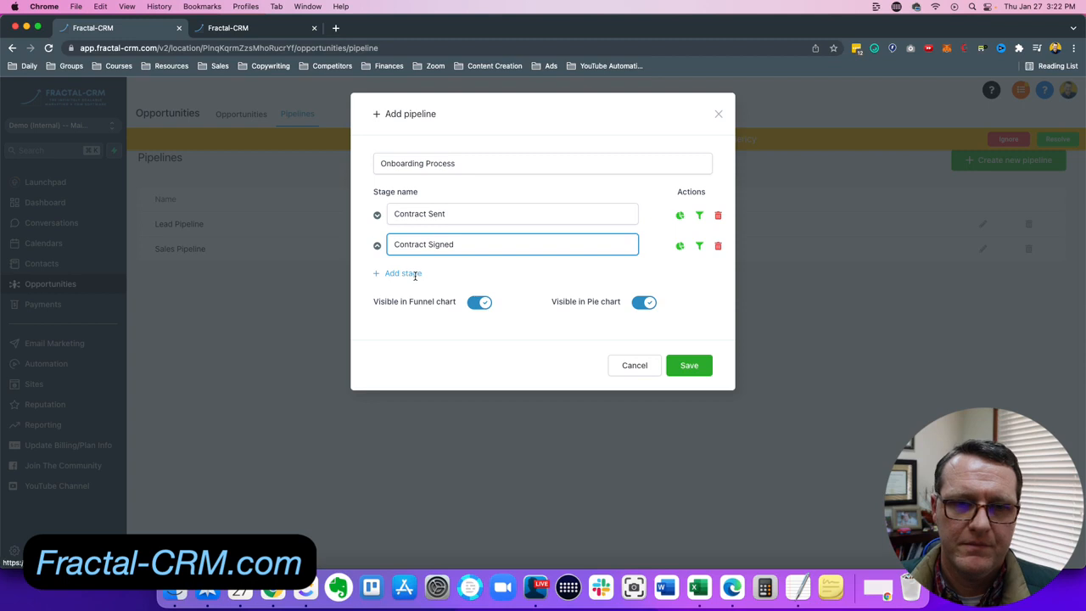
Add a third stage named Payment Made to the Onboarding Process pipeline
click(412, 273)
text(P)
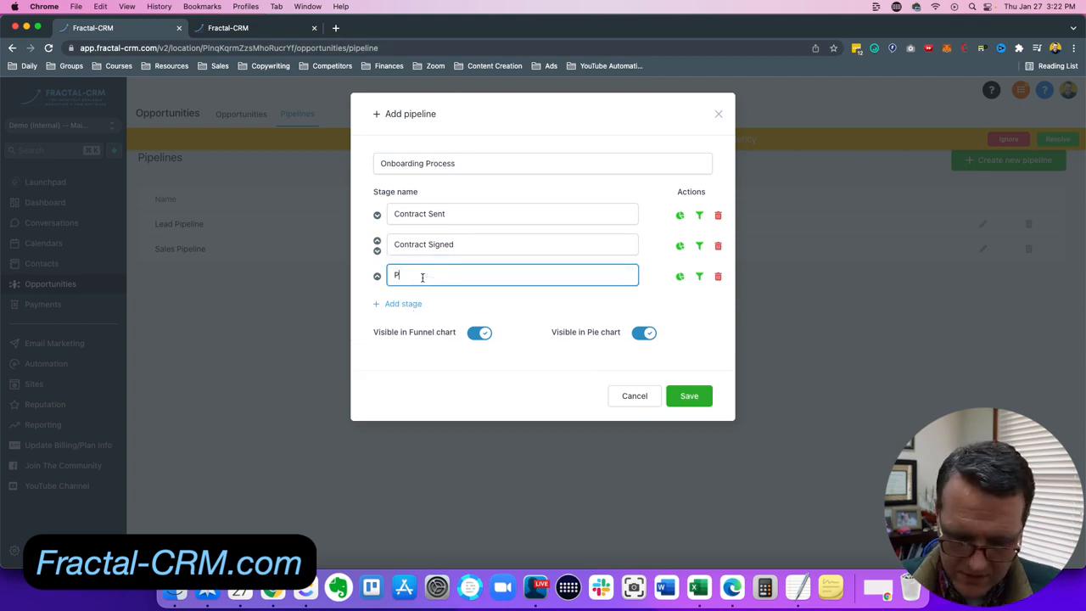
text(ayment Made)
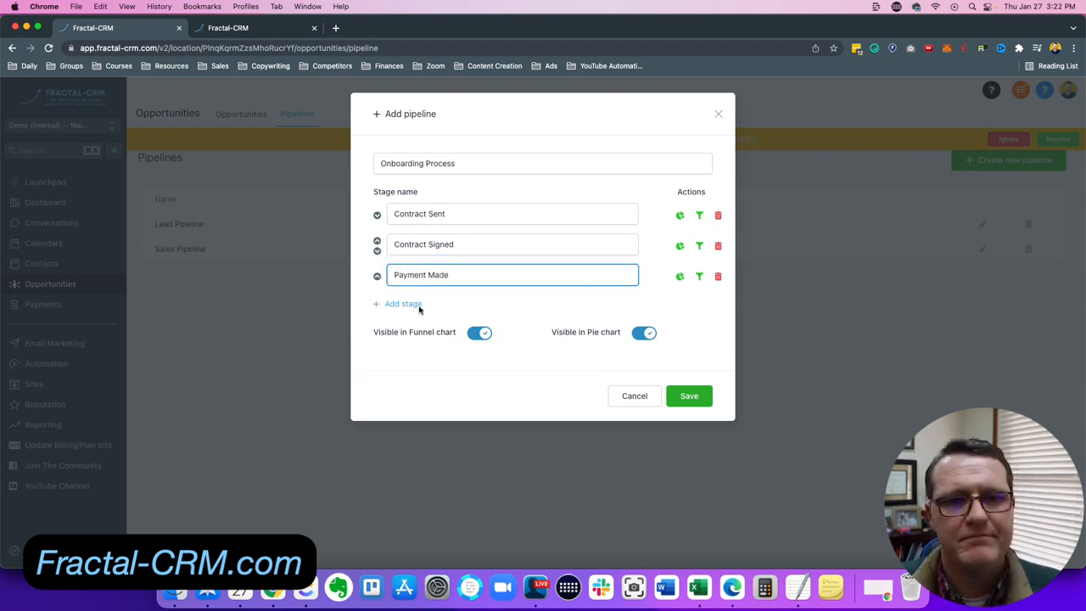
Add a fourth stage named Onboarding Call Scheduled to the Onboarding Process pipeline
click(414, 303)
text(P)
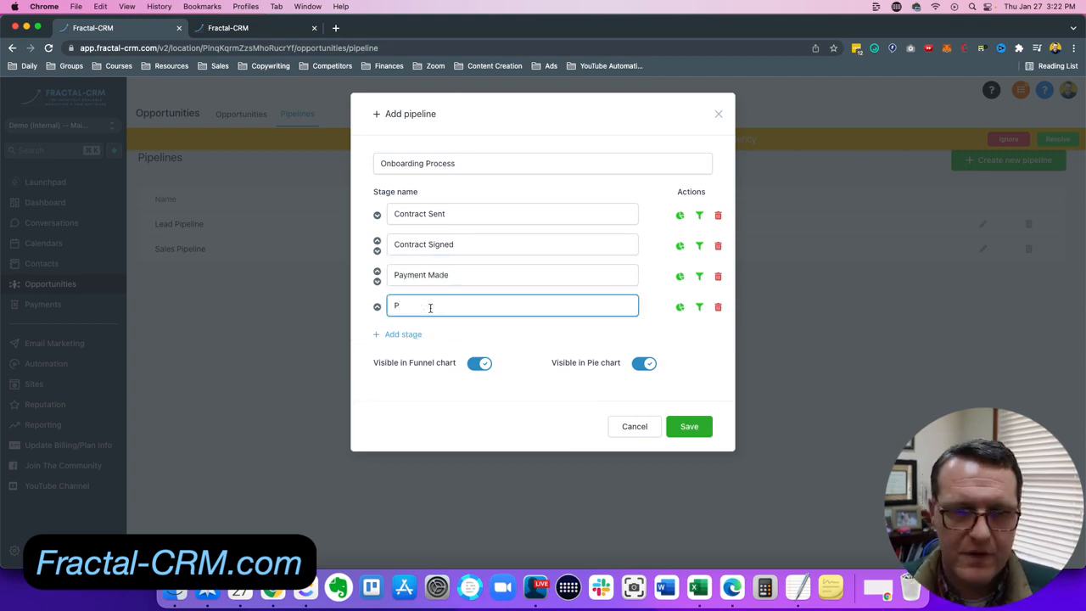
key(BackSpace)
text(Onboarding Call Sc)
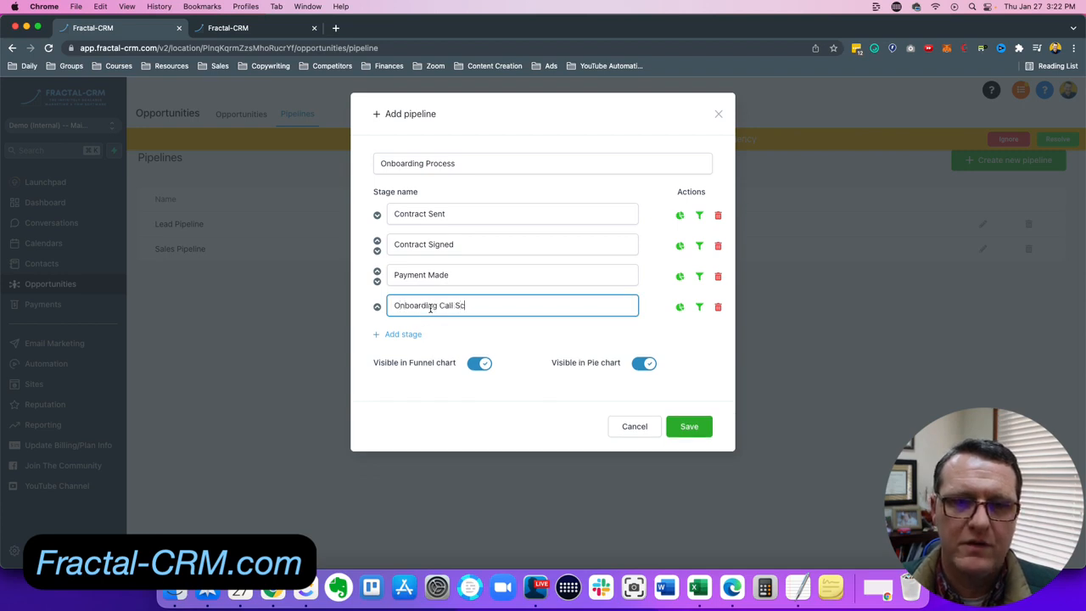
text(heduled)
click(483, 331)
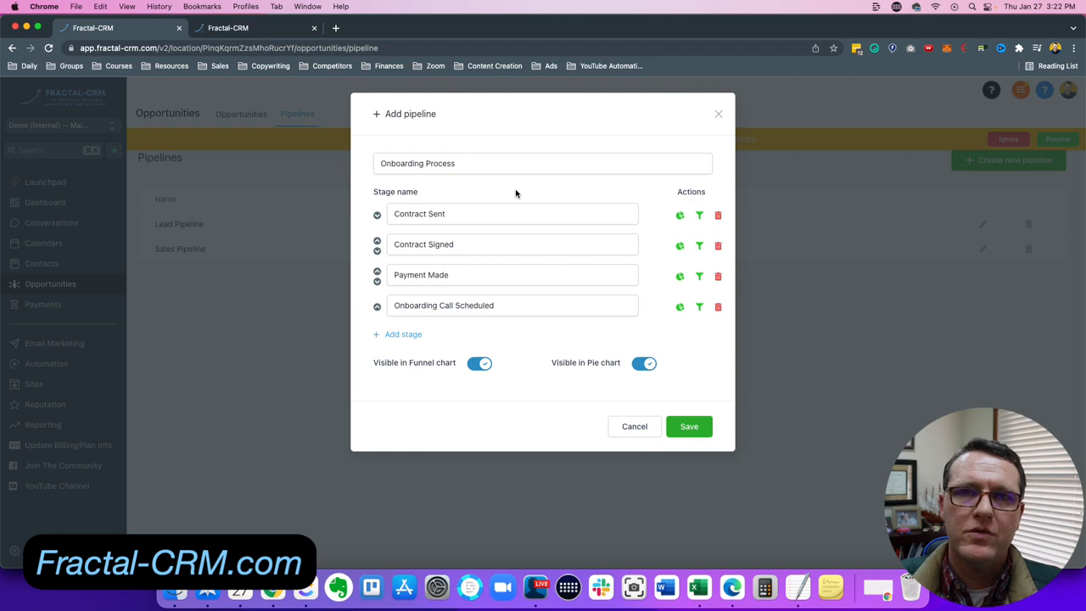
Turn off funnel chart and pie chart visibility for the Onboarding Process pipeline and save it
click(482, 365)
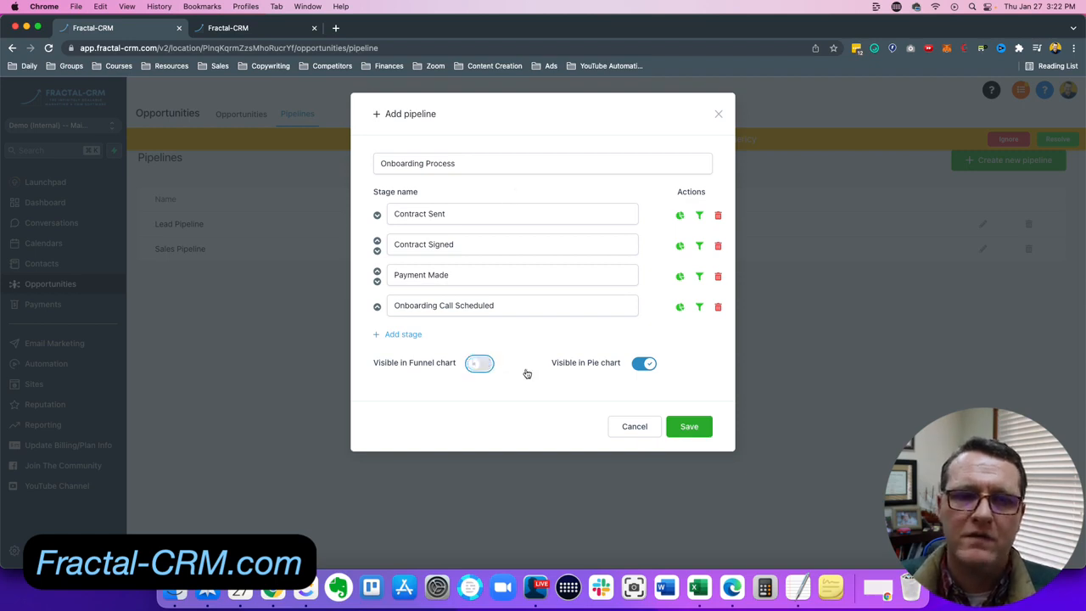
click(638, 366)
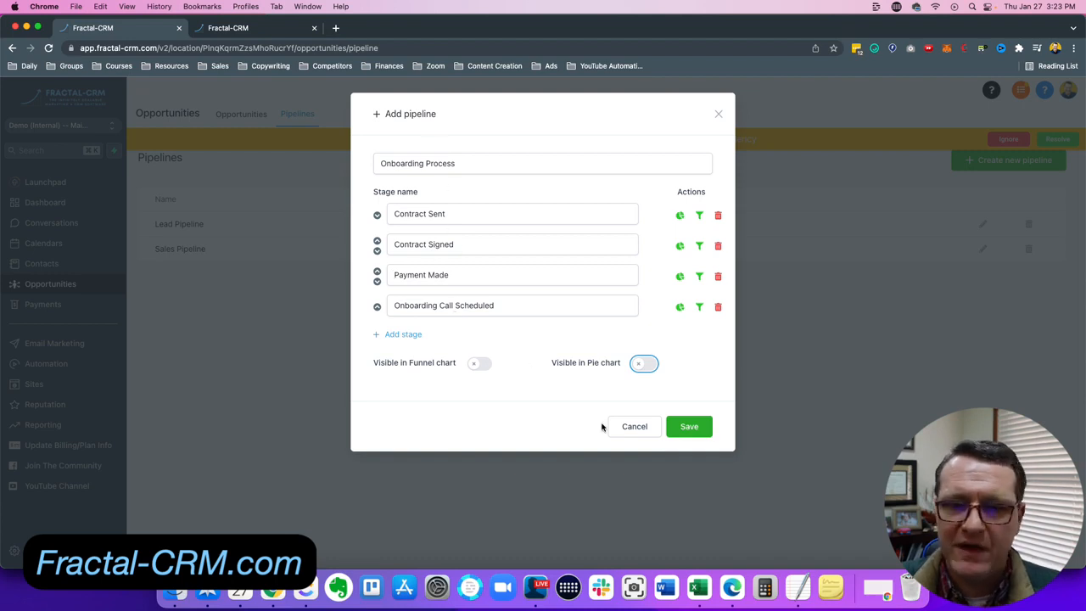
click(691, 428)
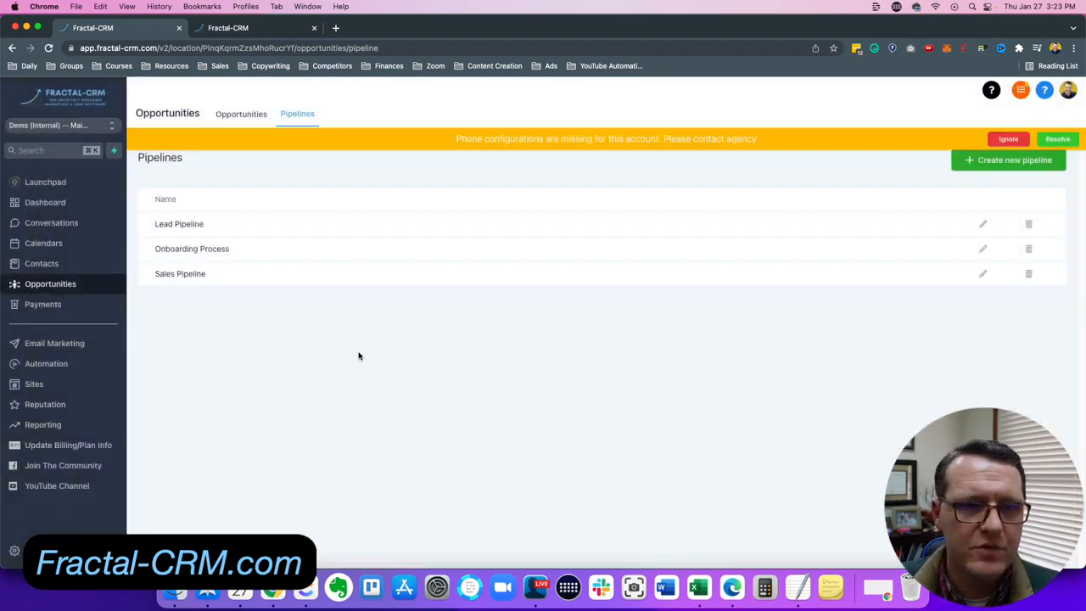
Open the opportunities board and move the first Booked Appointment opportunity of the Lead Pipeline to the Sold stage
click(230, 116)
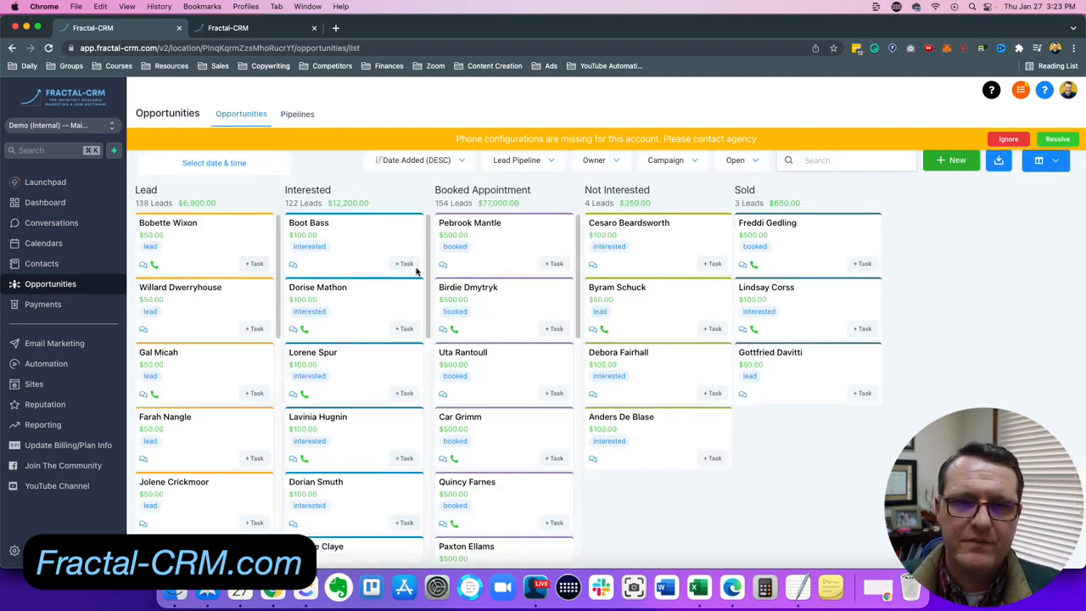
drag(398, 269, 362, 263)
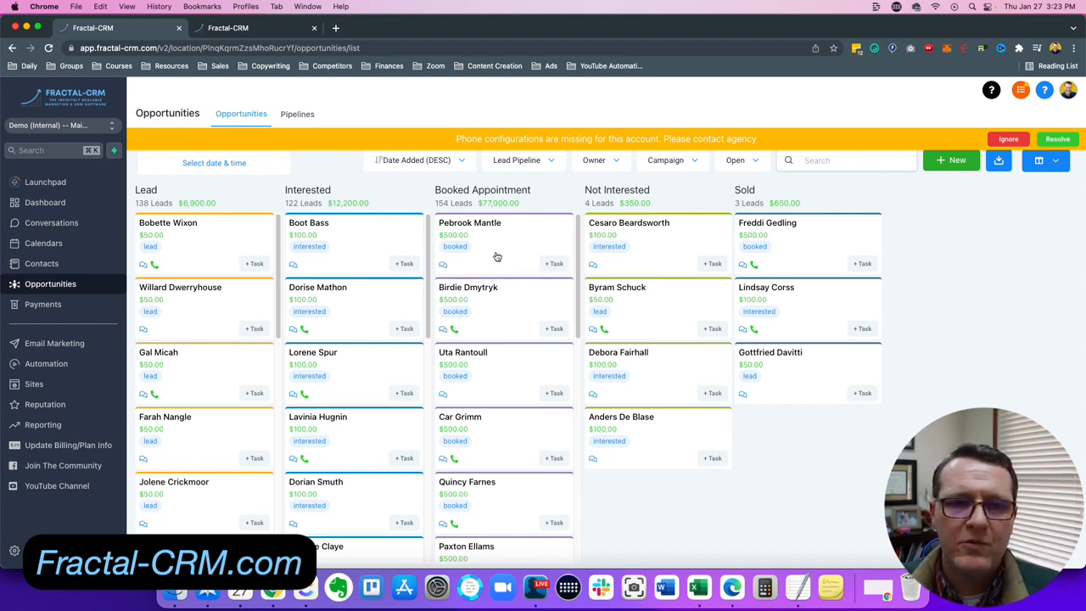
mouse_move(503, 252)
mouse_down()
mouse_move(697, 278)
mouse_move(640, 255)
mouse_move(496, 305)
mouse_move(766, 286)
mouse_move(646, 316)
mouse_move(238, 271)
mouse_move(703, 266)
mouse_move(444, 271)
mouse_move(538, 273)
mouse_move(526, 246)
mouse_move(487, 254)
mouse_up()
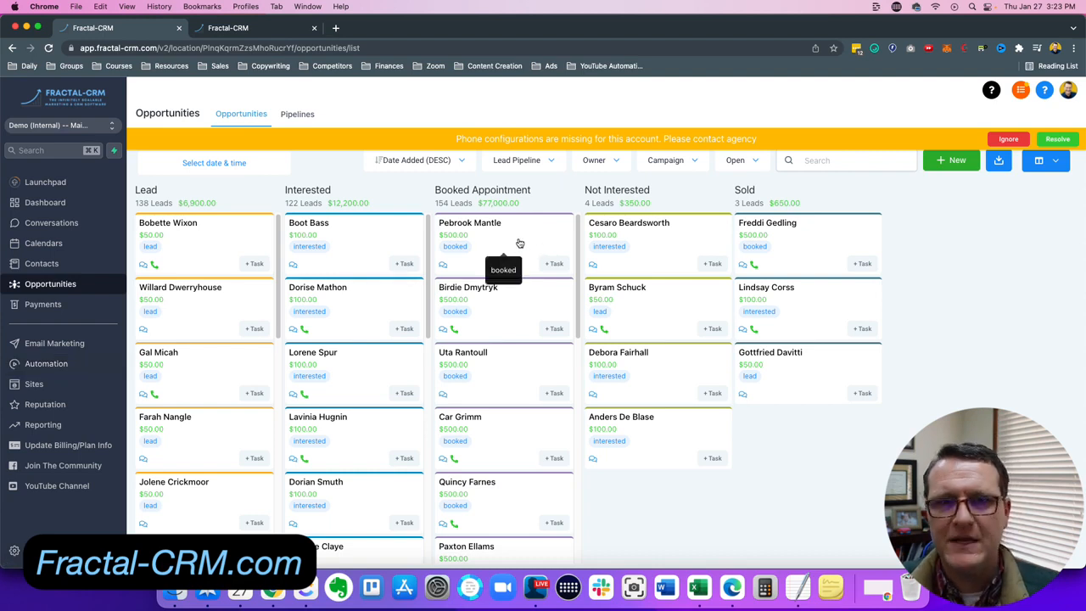
drag(497, 237, 795, 240)
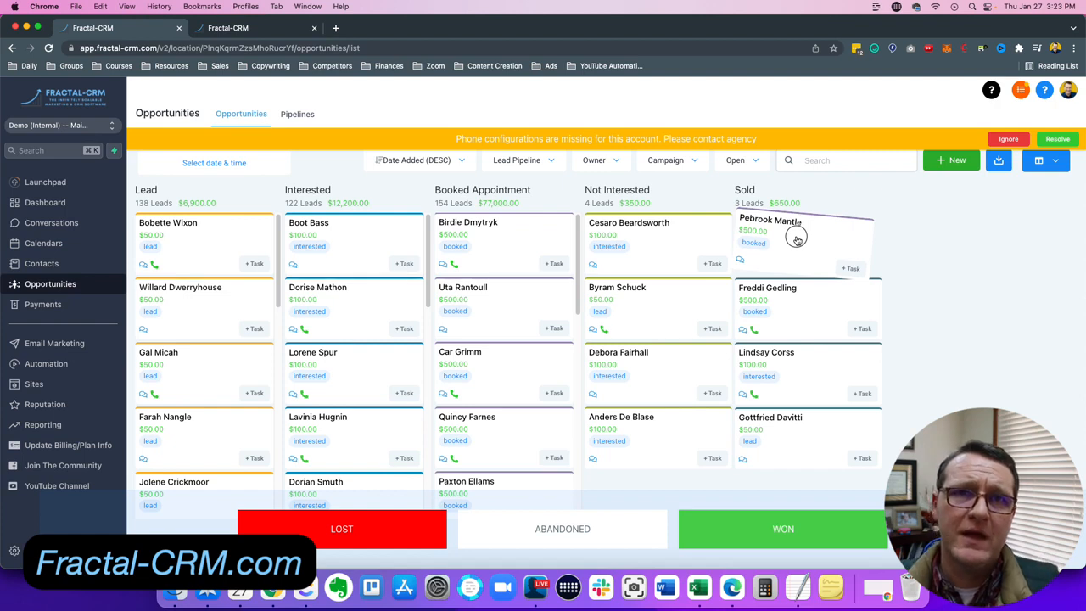
drag(796, 240, 798, 241)
View the Onboarding Process pipeline's stages on the opportunities board and return to the Lead Pipeline
click(526, 159)
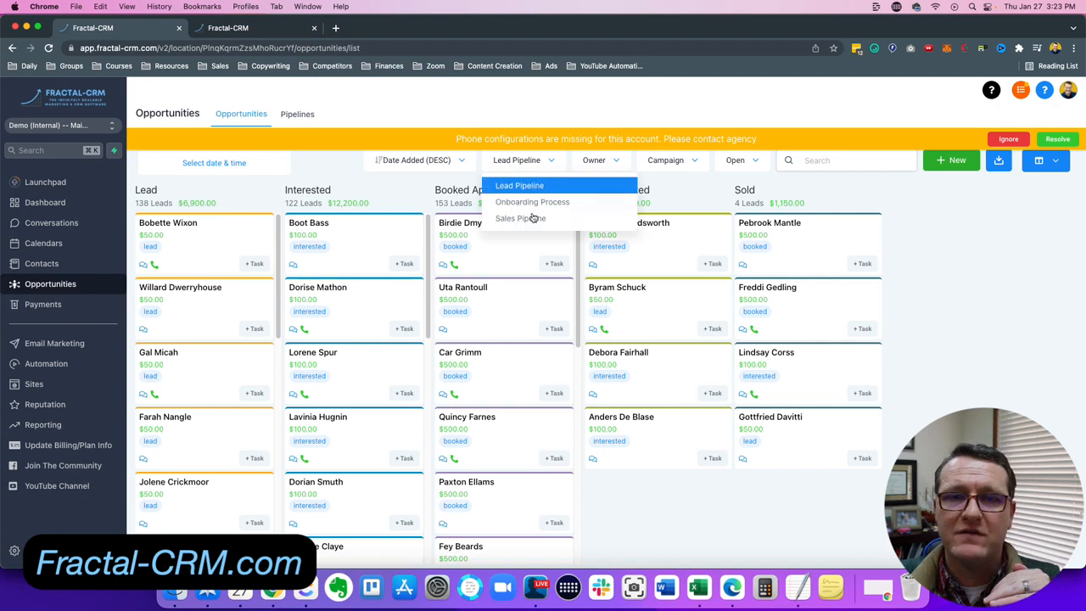
click(531, 209)
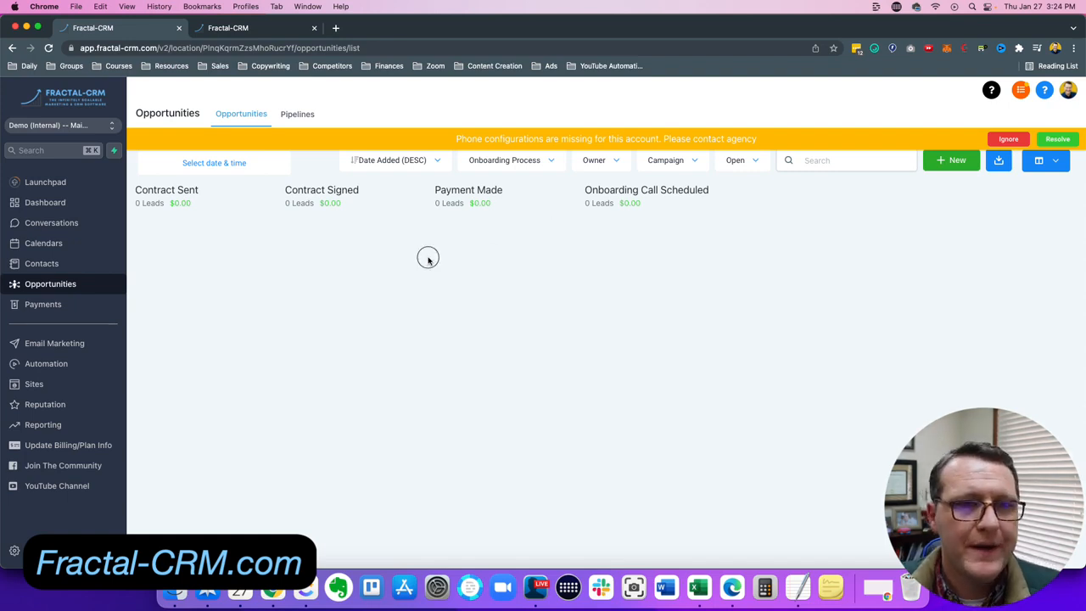
click(472, 161)
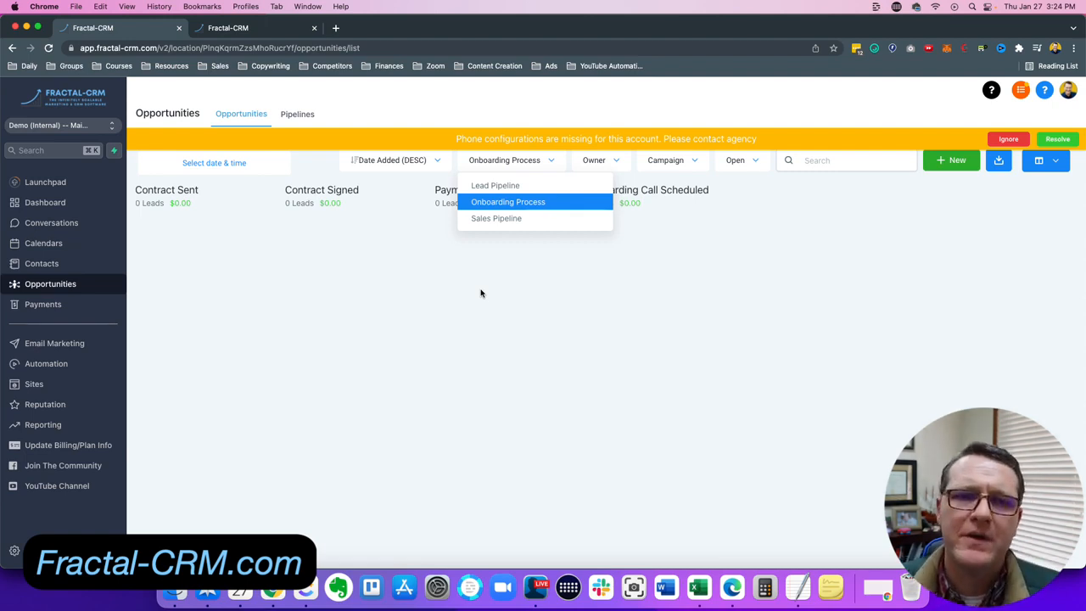
click(501, 185)
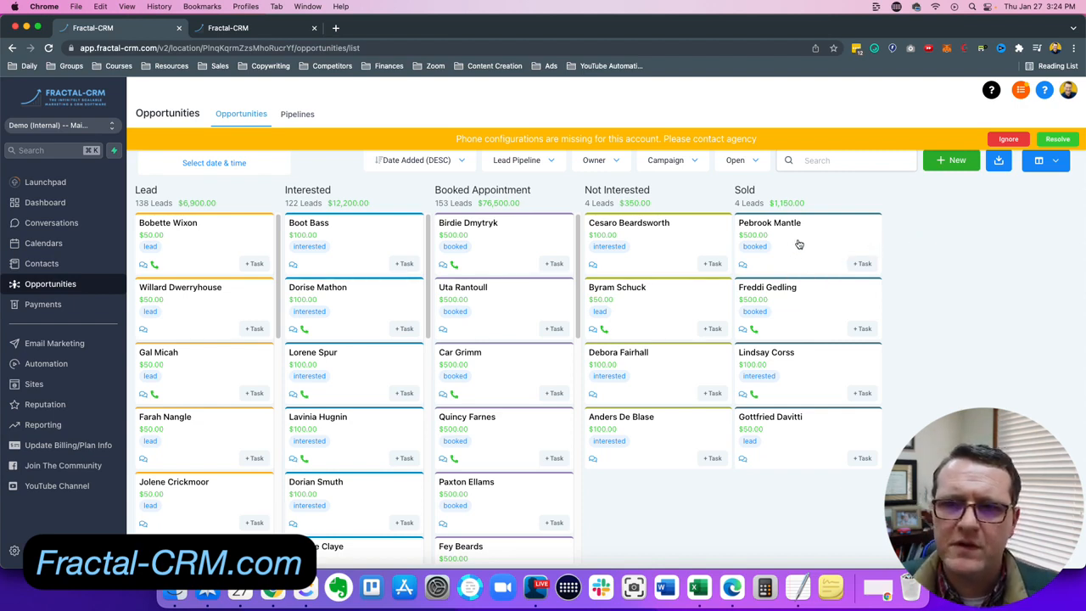
Mark the first opportunity in the Lead Pipeline's Sold stage as Won
drag(799, 244, 821, 547)
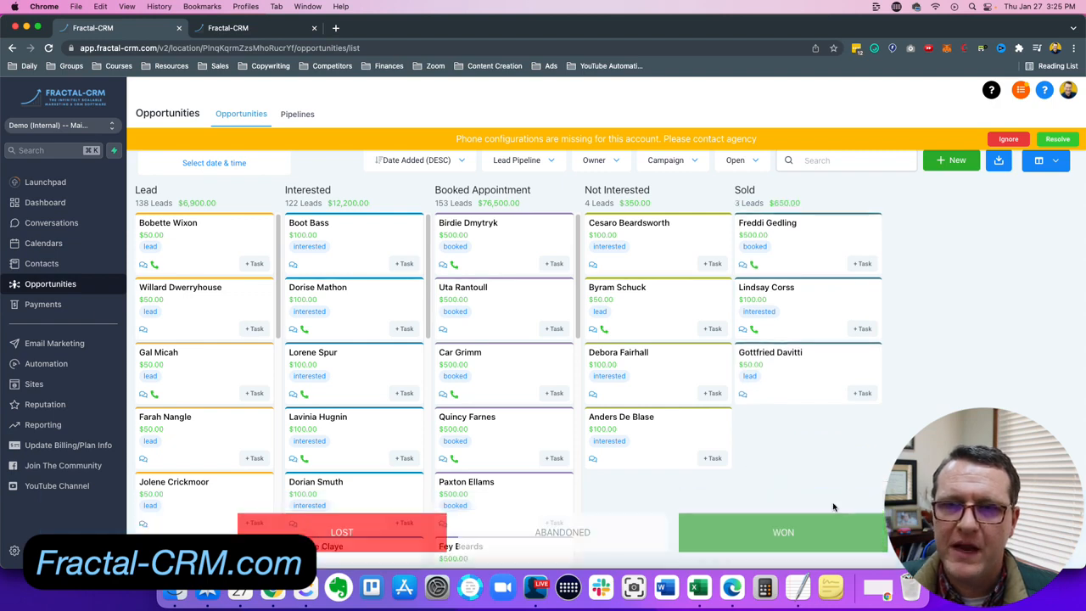
click(753, 160)
click(922, 286)
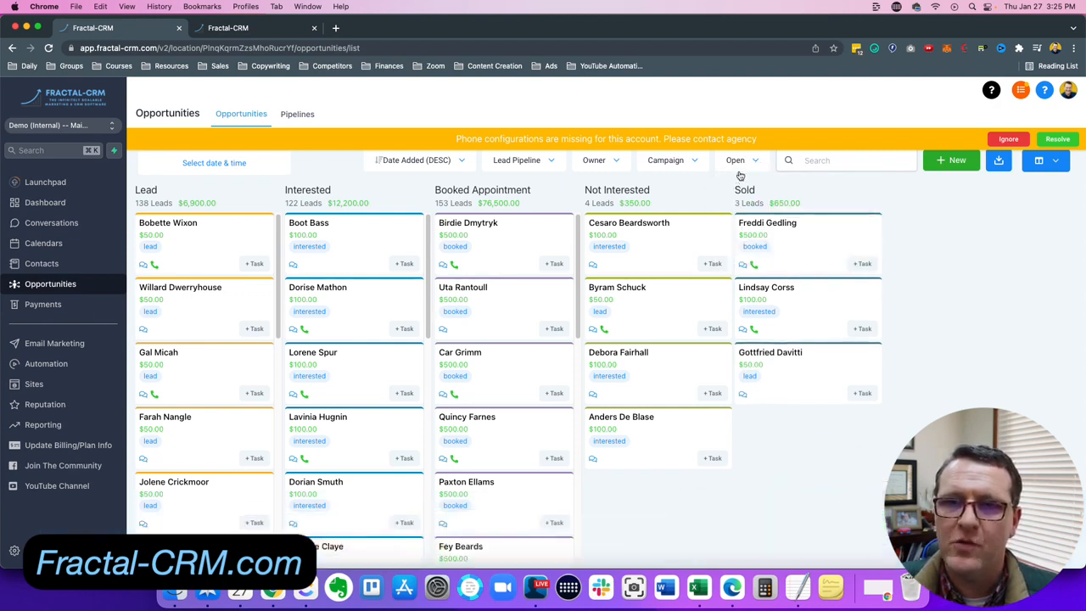
Filter the Lead Pipeline by Won status to view its won opportunities, and set the filter back to Open
click(741, 170)
click(745, 223)
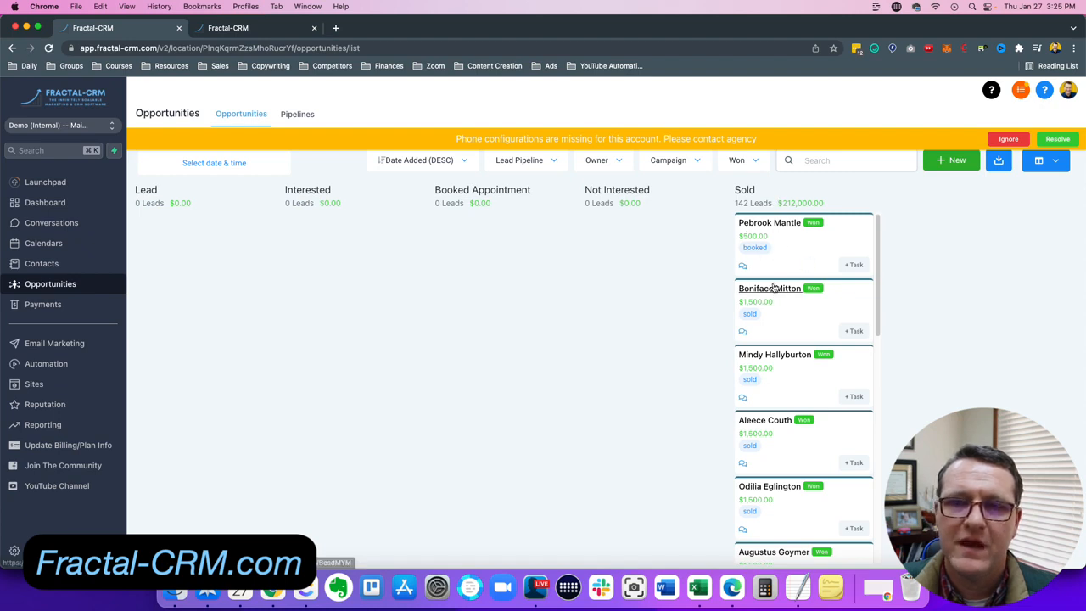
click(763, 165)
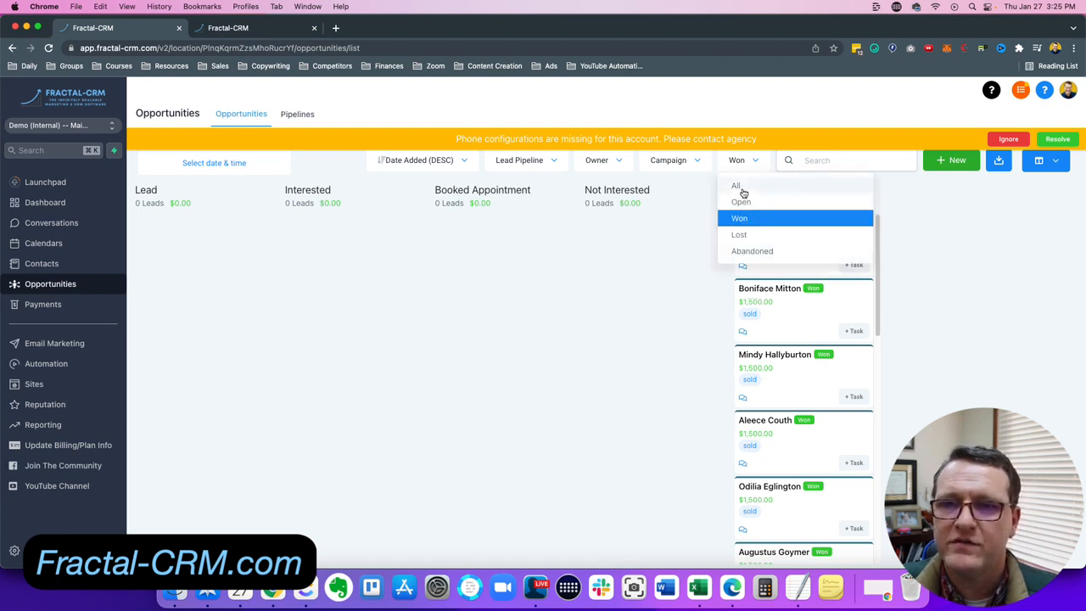
click(740, 202)
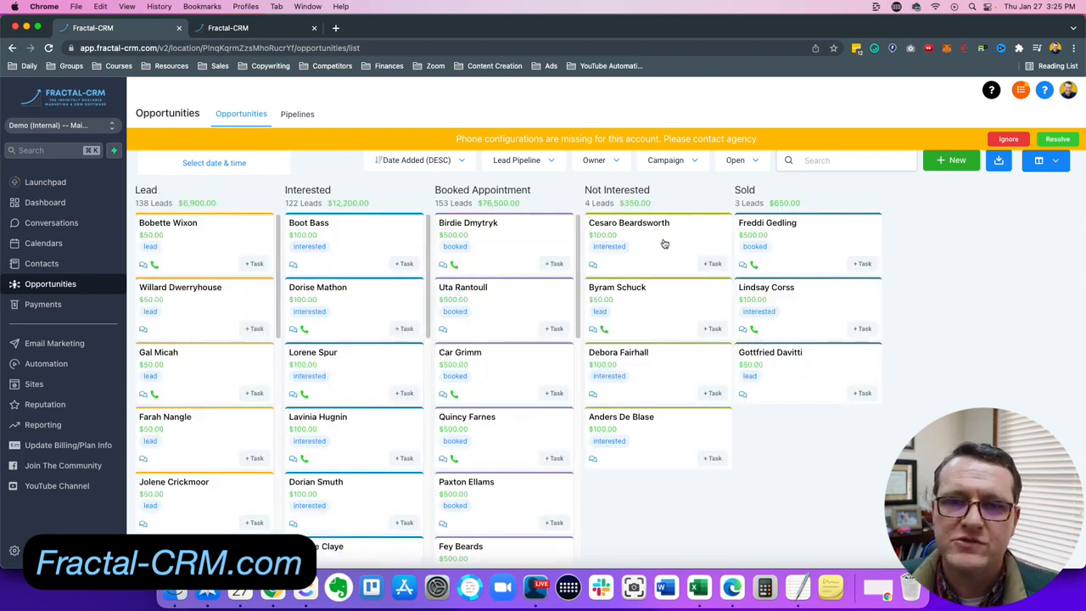
drag(670, 242, 655, 223)
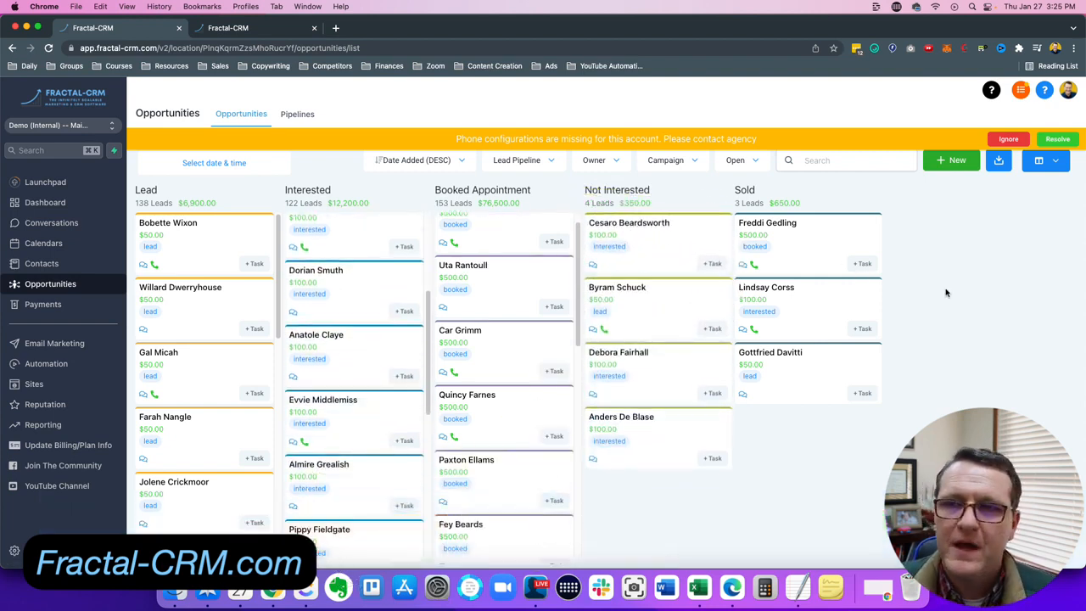
Create a new automation workflow using the Start from scratch template
click(63, 369)
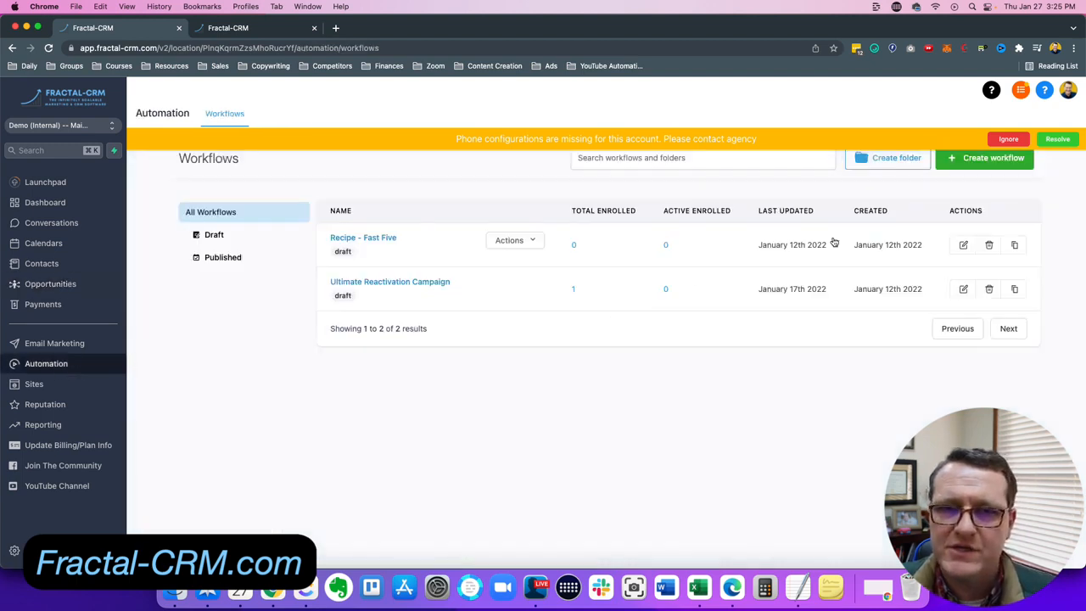
click(967, 161)
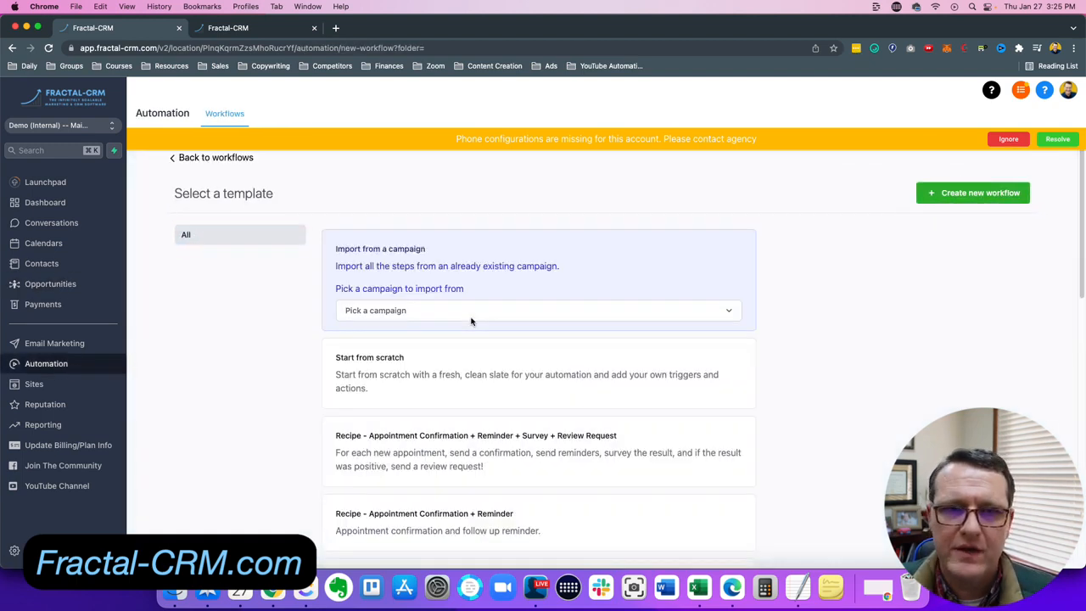
click(566, 379)
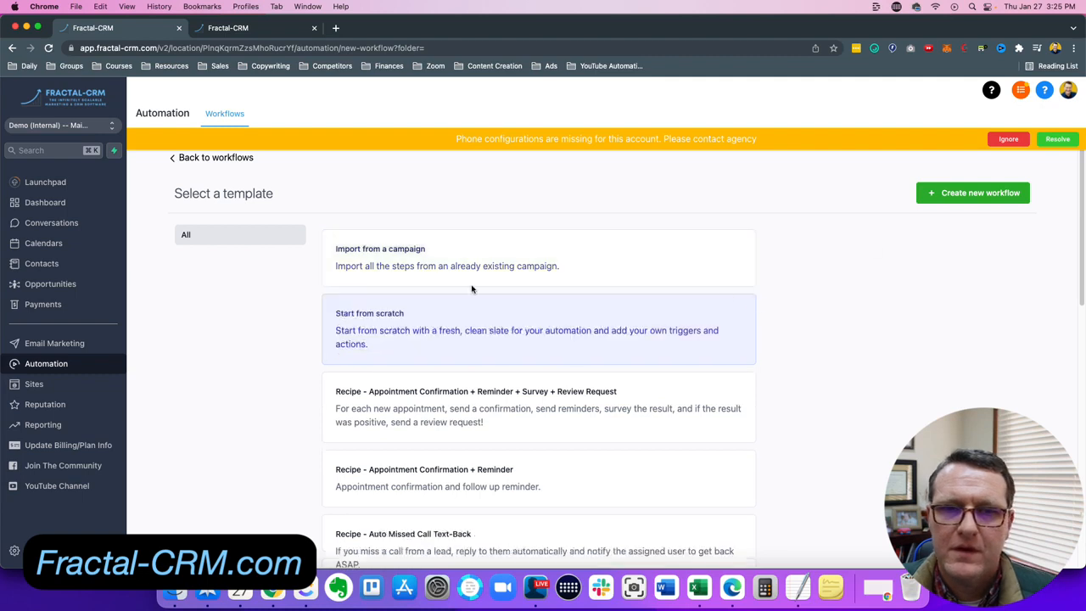
click(987, 192)
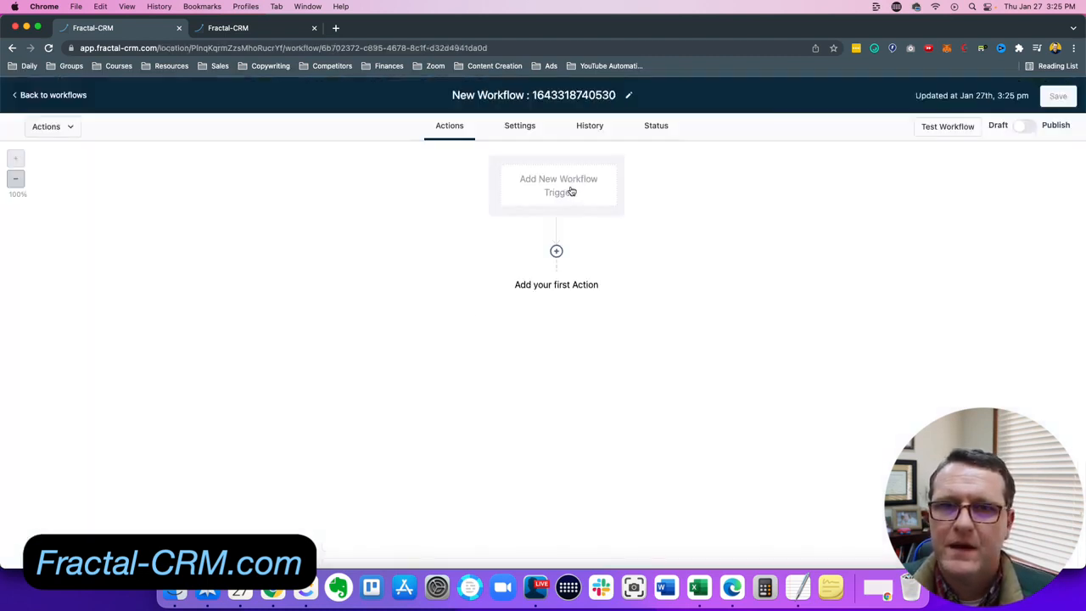
Add a CRM workflow trigger of the kind Opportunity status changed
click(572, 192)
click(766, 284)
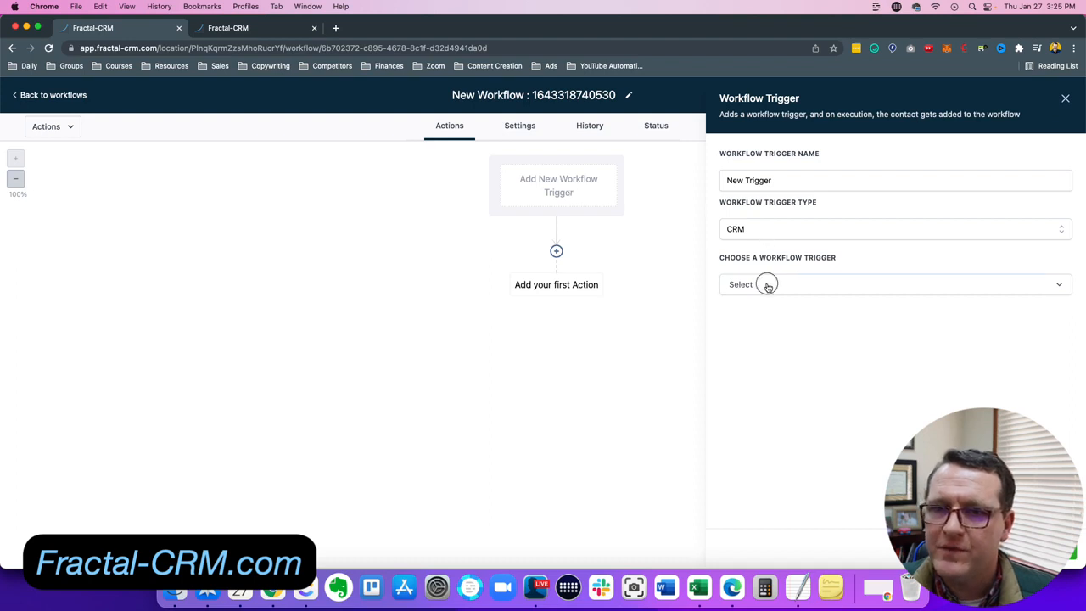
scroll(857, 377, down, 2)
scroll(859, 396, down, 8)
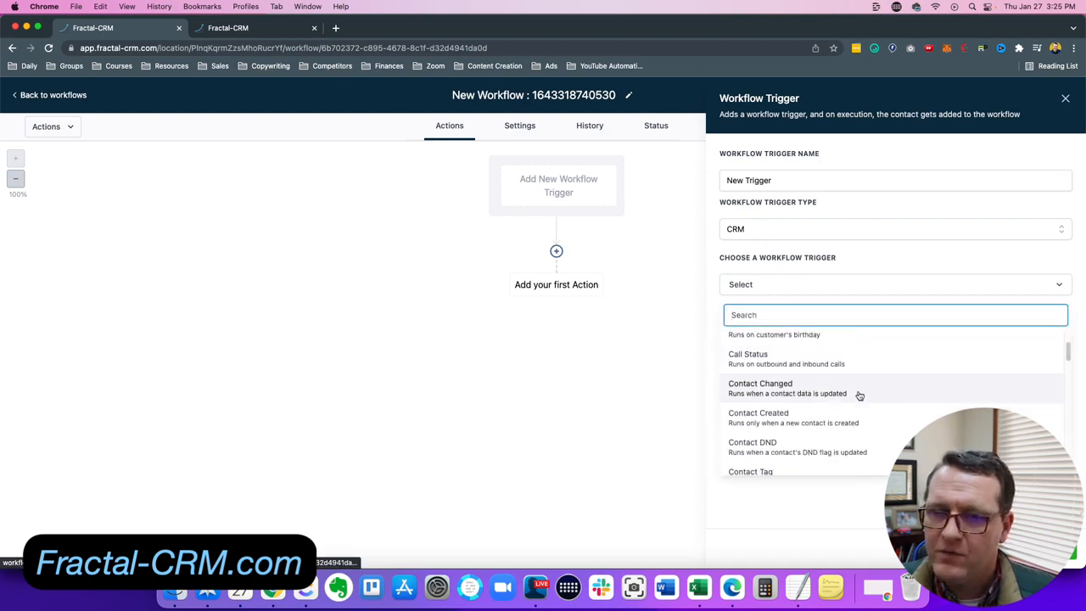
click(857, 393)
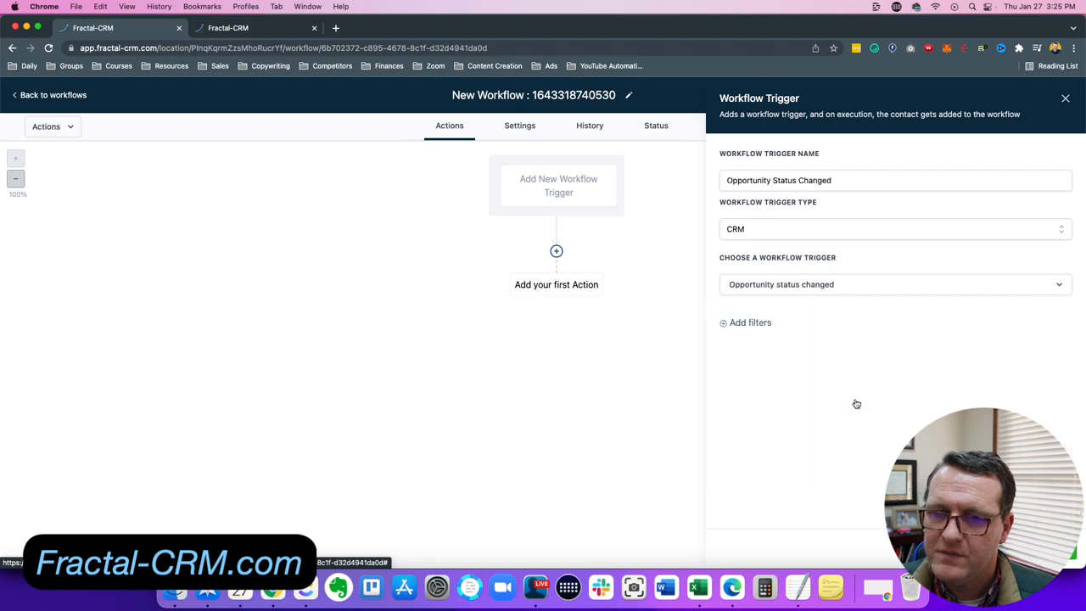
Add a trigger filter that limits it to opportunities in the Lead Pipeline
click(763, 322)
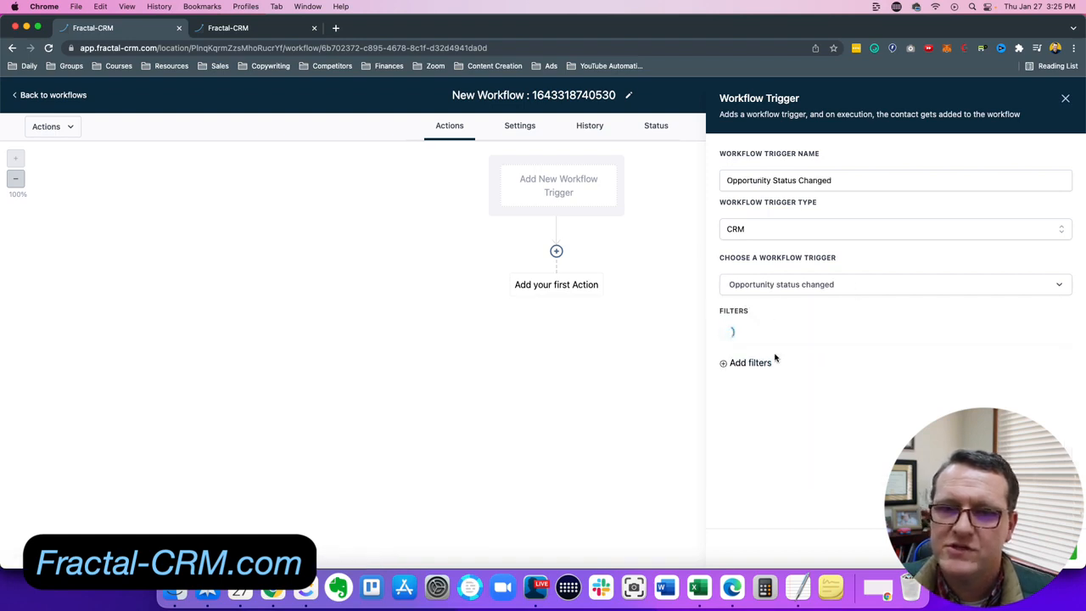
click(759, 337)
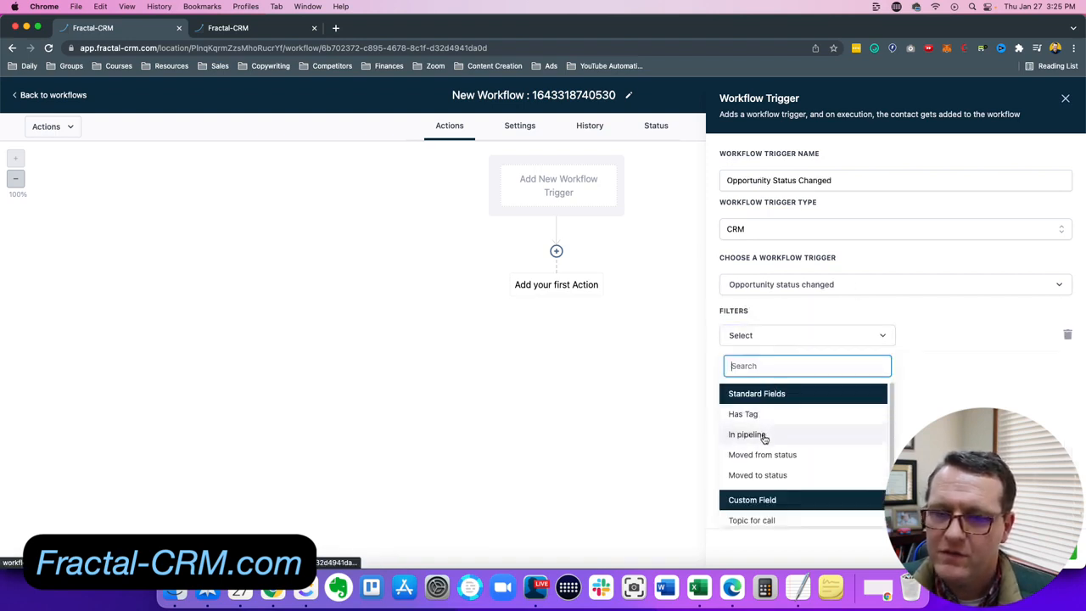
click(763, 434)
click(953, 335)
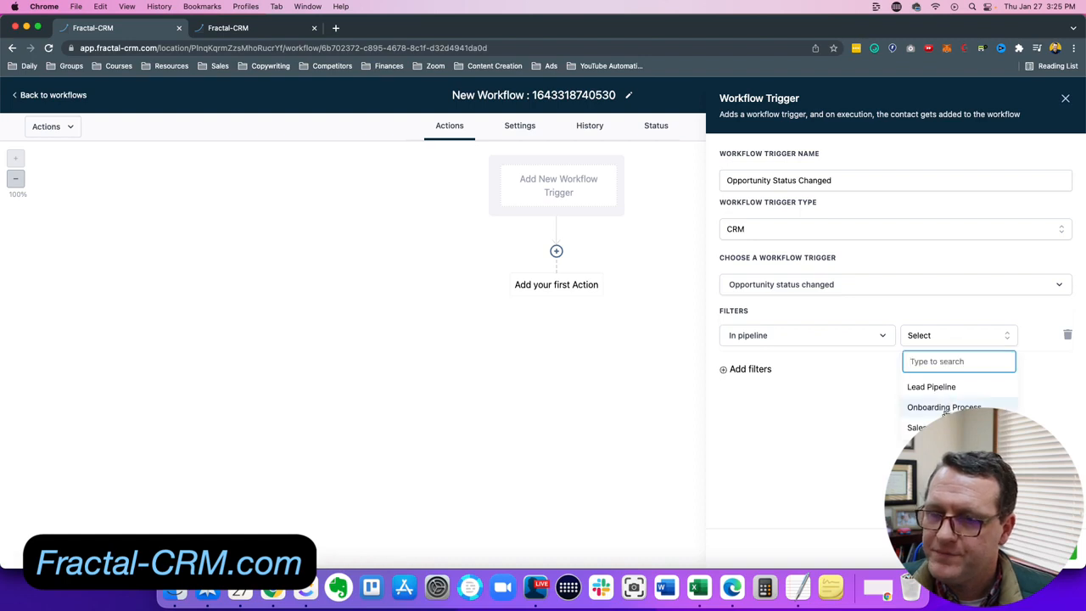
click(939, 388)
Add a second trigger filter with Pipeline stage set to Sold and save the trigger
click(756, 371)
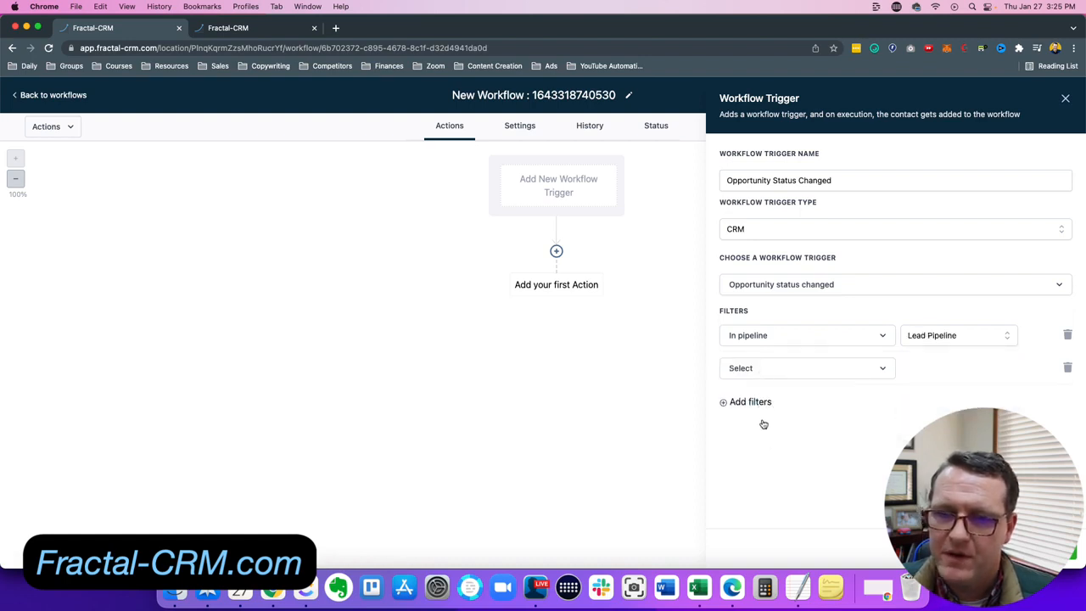
click(755, 366)
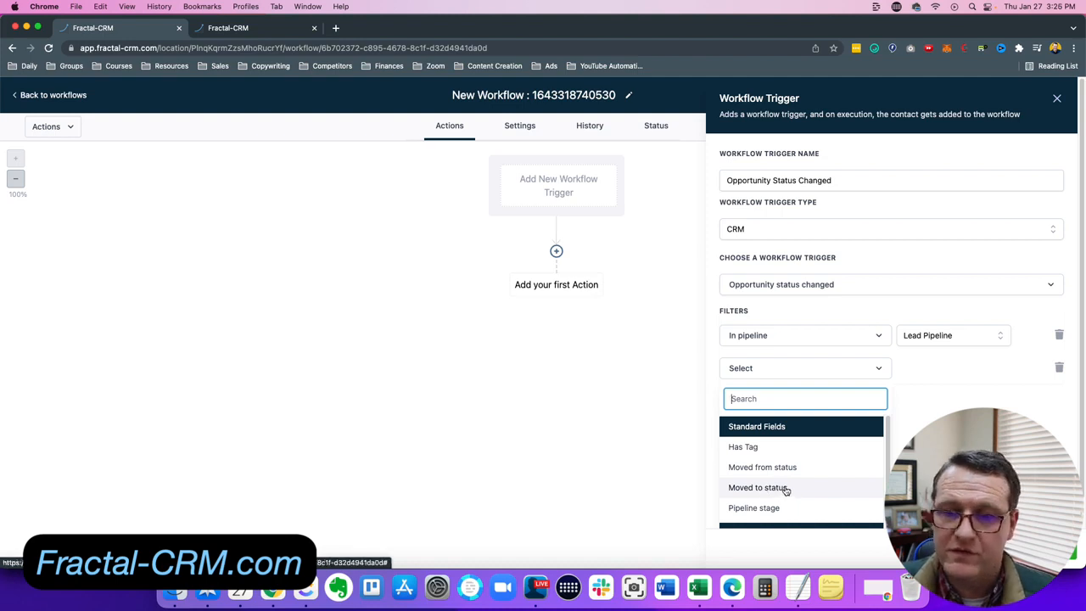
click(777, 512)
click(950, 375)
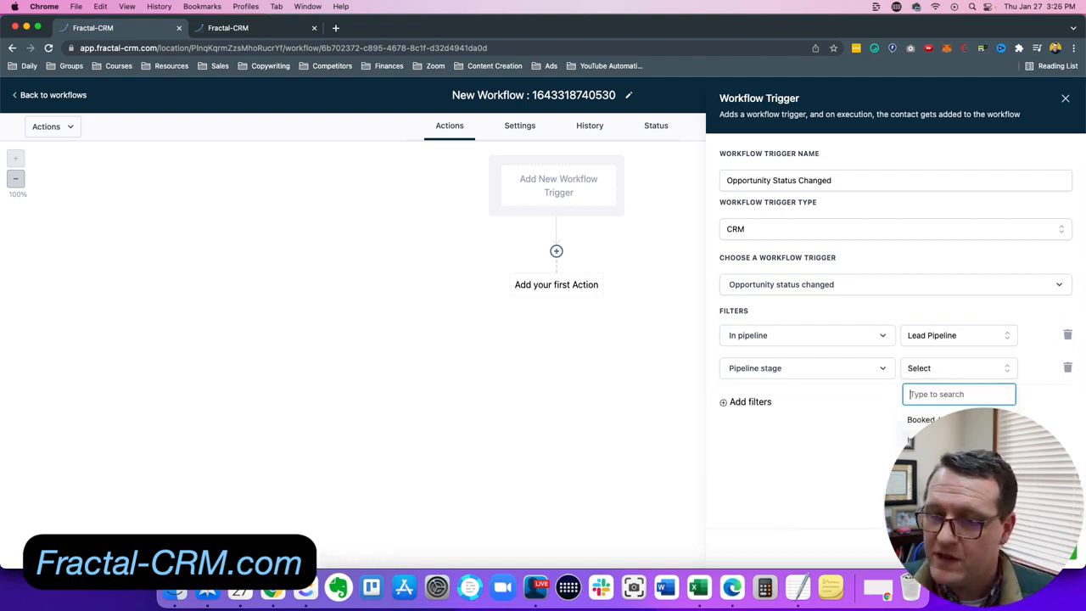
click(921, 478)
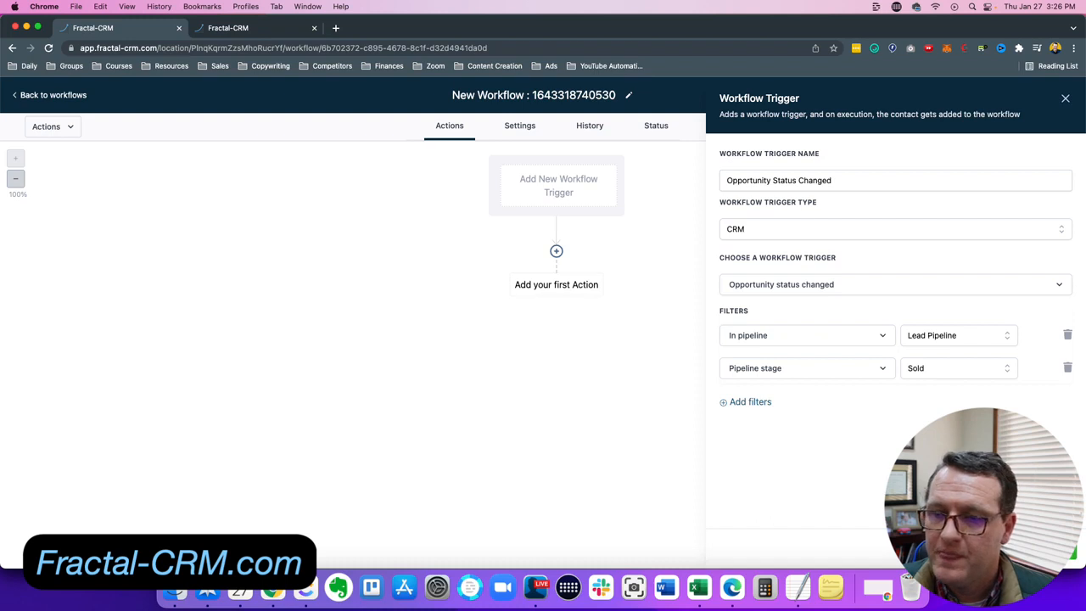
click(1037, 549)
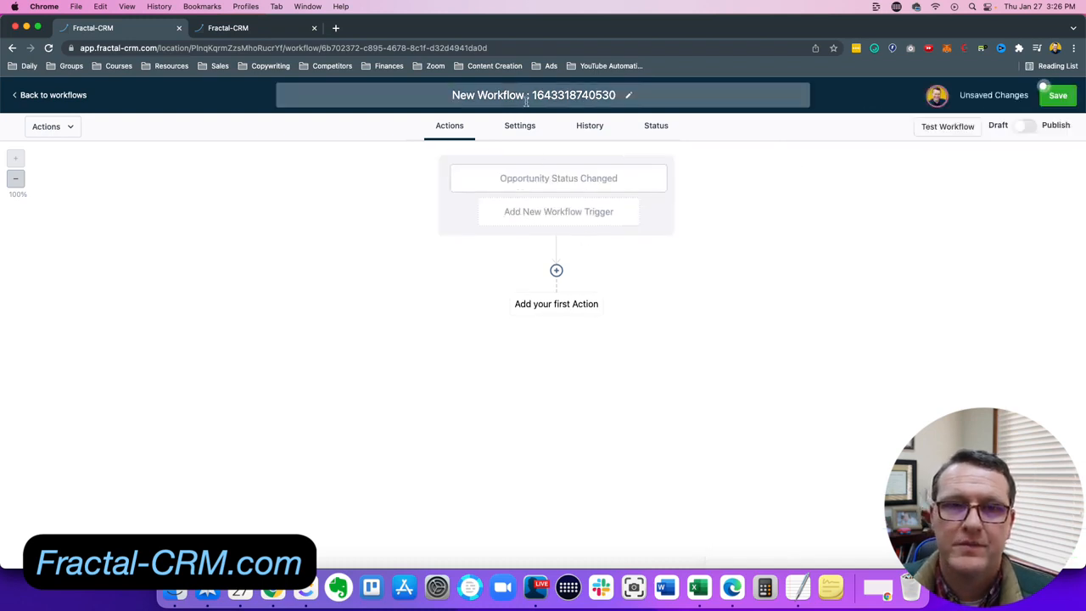
Rename the workflow as Mark 'Sold' Opps As Won
click(631, 99)
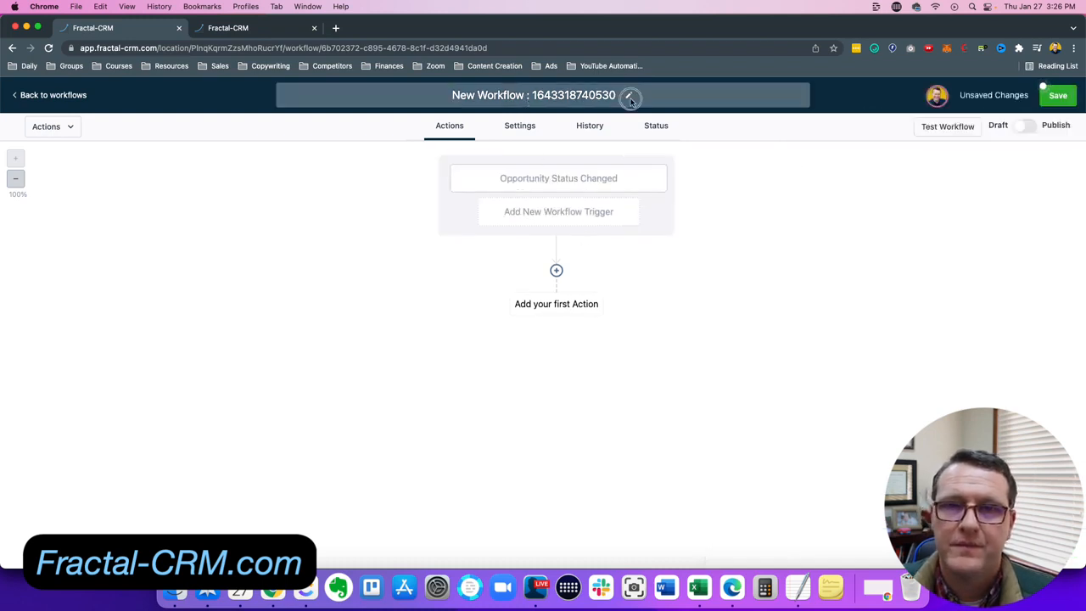
double_click(547, 96)
triple_click(547, 96)
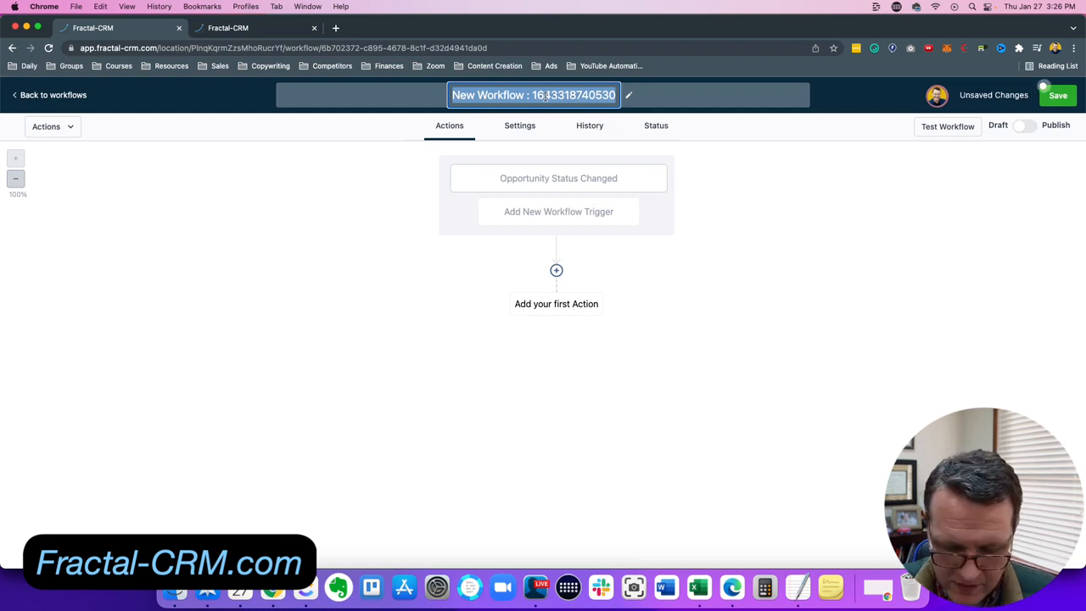
text(Mark)
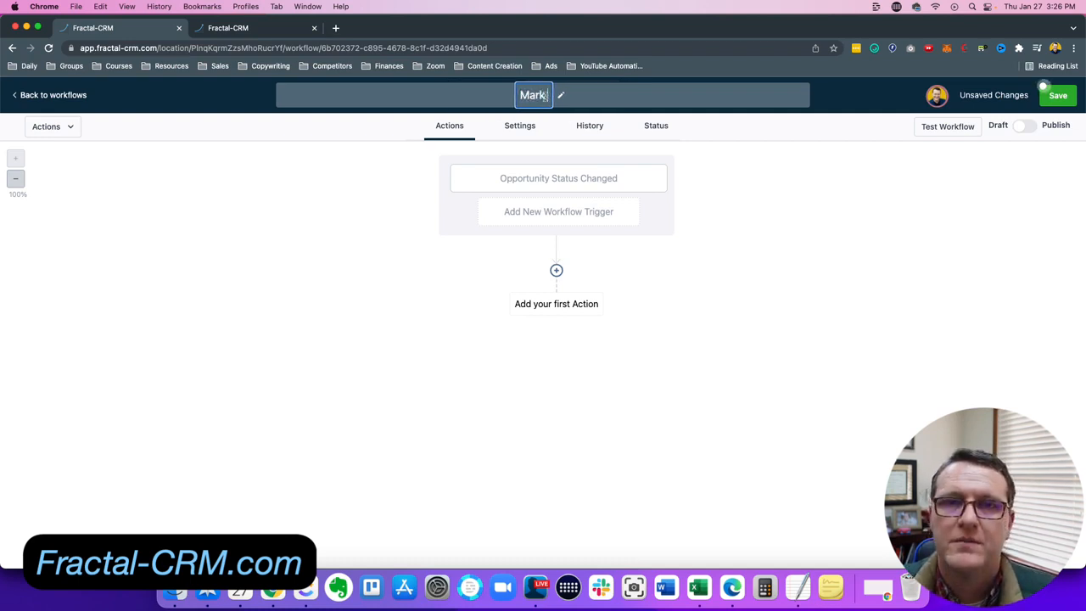
text( 'So)
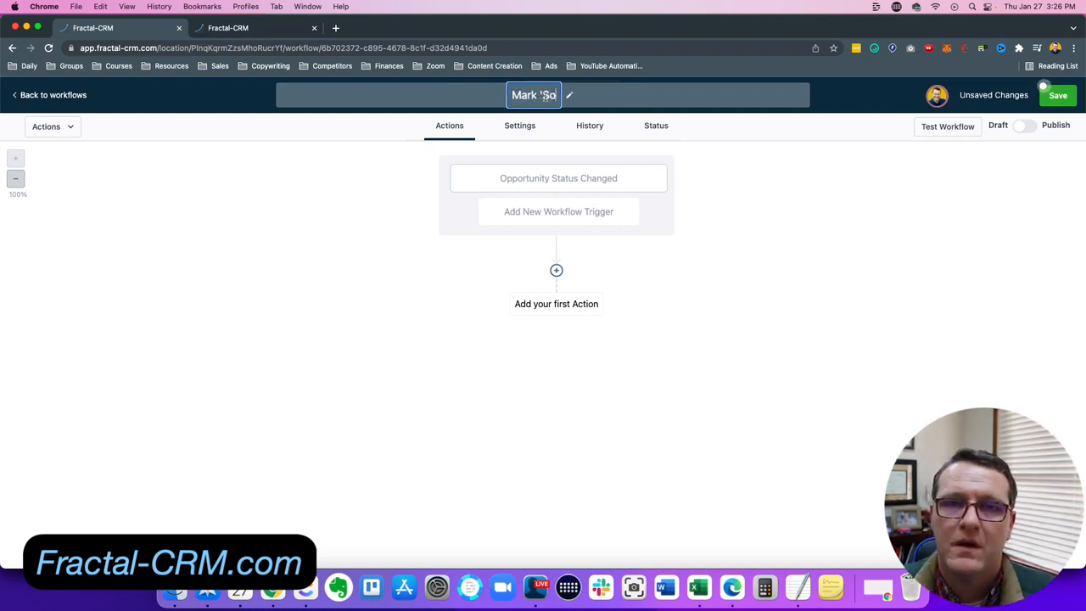
text(ld' Opps As Won)
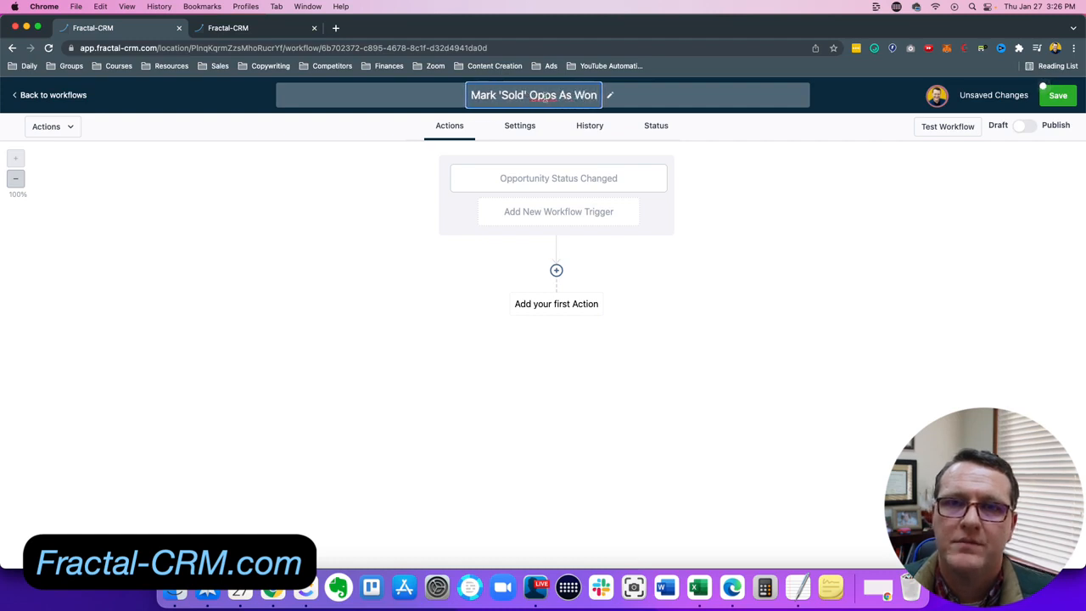
click(794, 218)
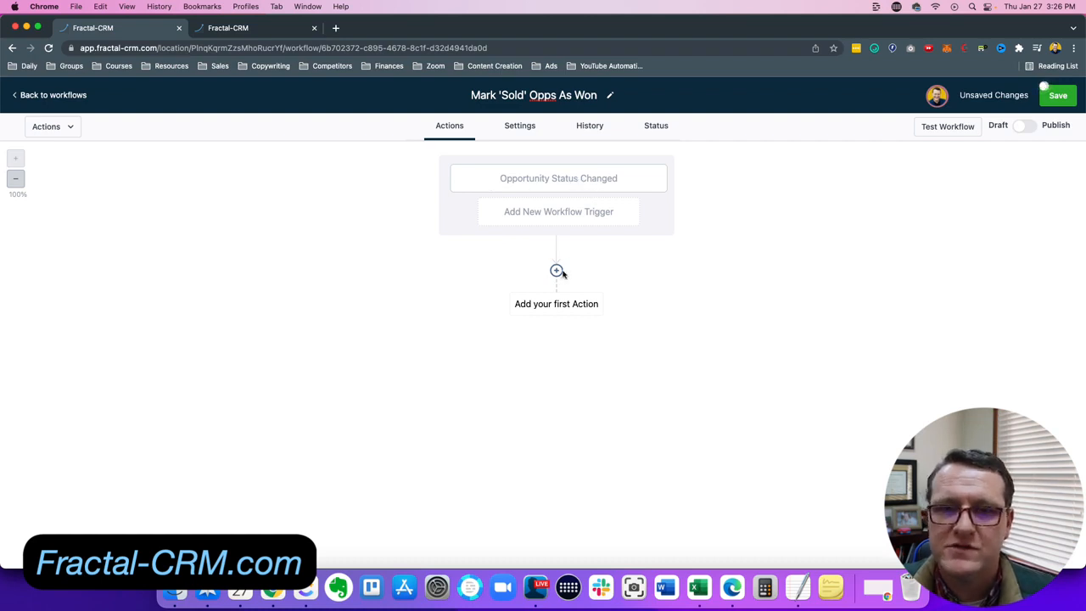
Add an Add/Update Opportunity action for the Lead Pipeline's Sold stage with status won, and save the action
click(556, 269)
scroll(960, 297, down, 5)
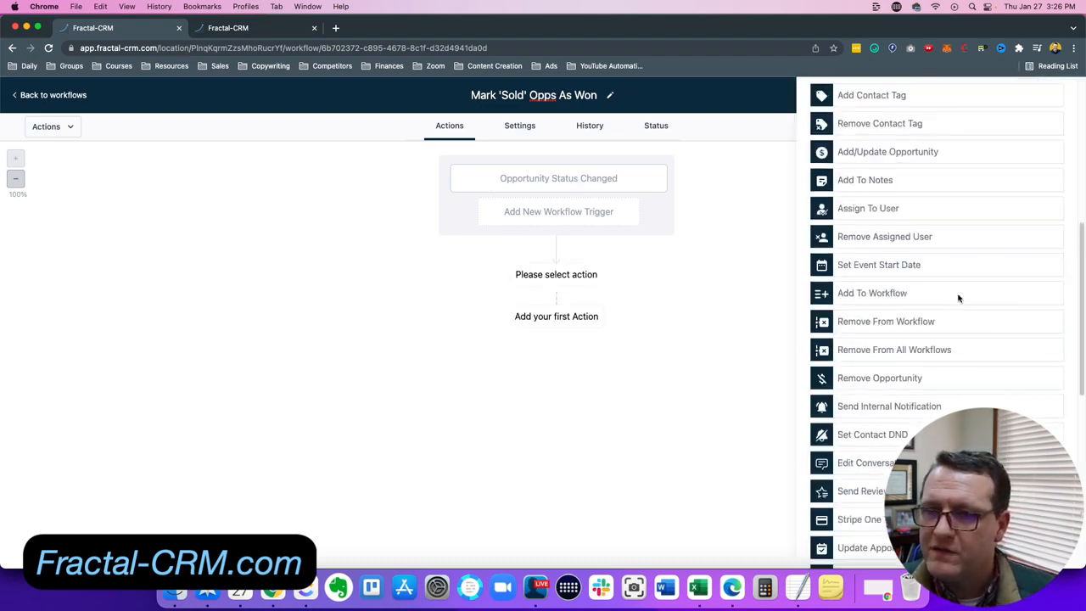
click(920, 153)
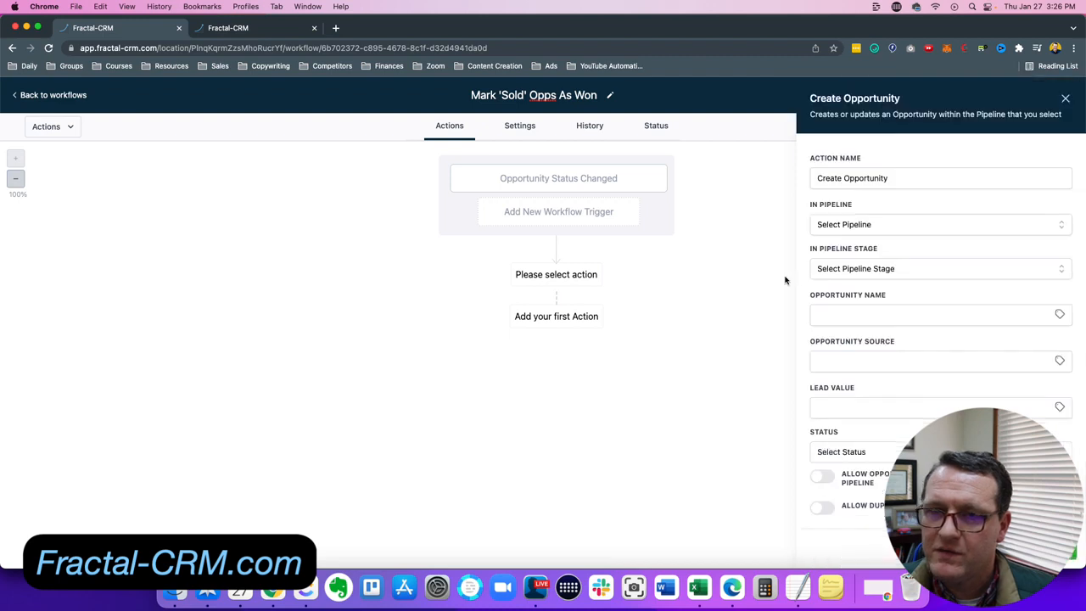
click(864, 226)
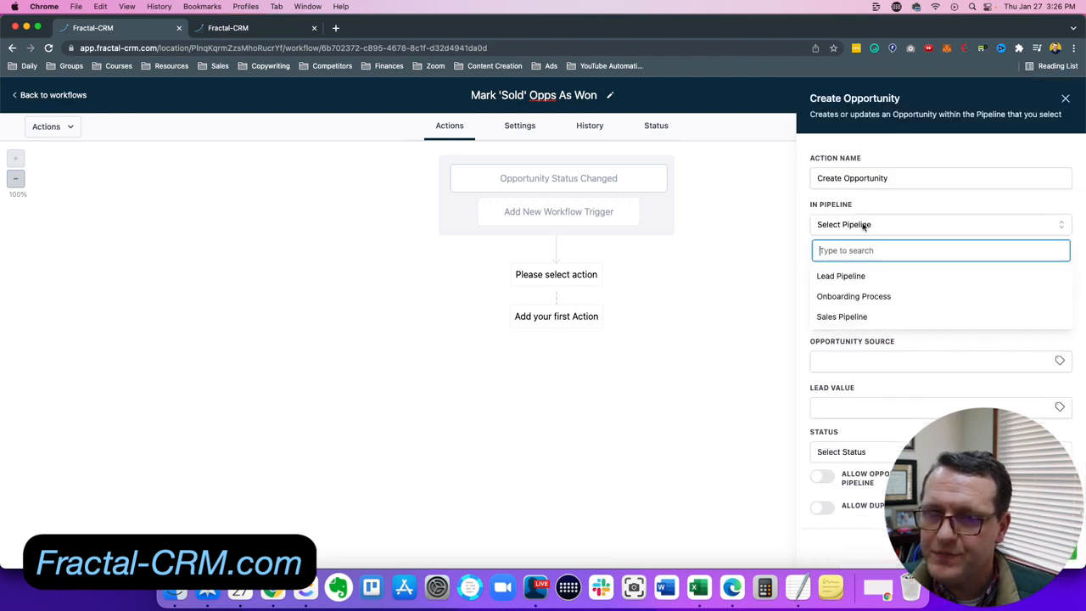
click(857, 275)
click(867, 269)
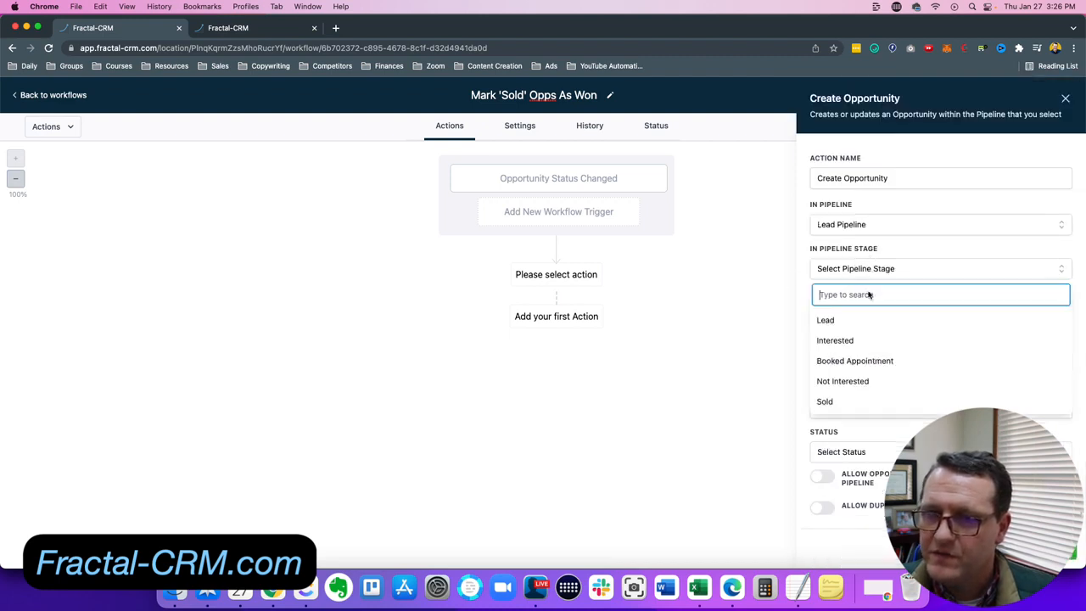
click(845, 402)
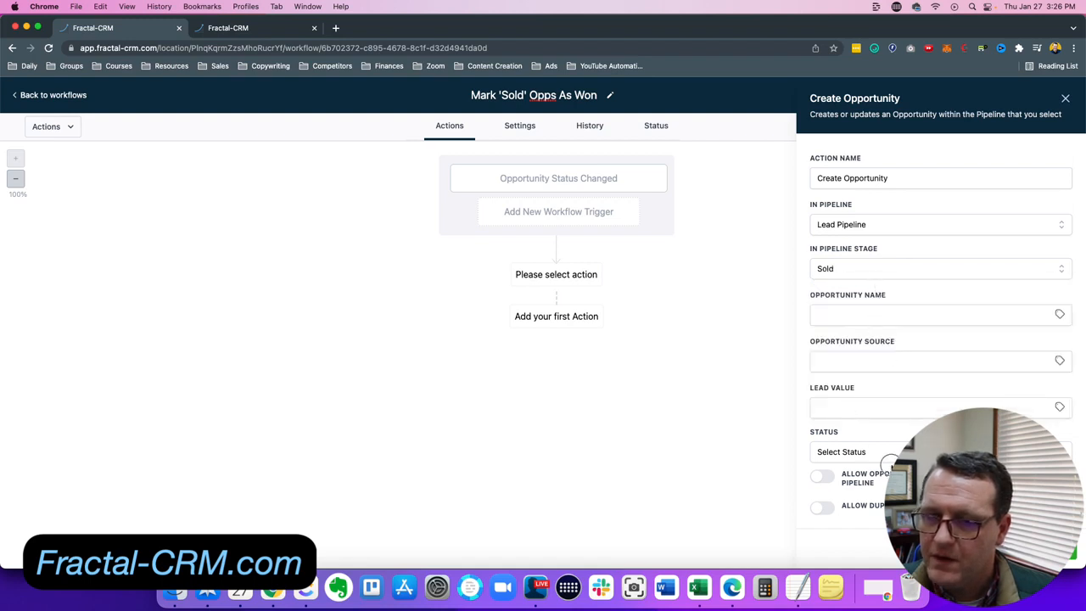
click(888, 458)
click(853, 497)
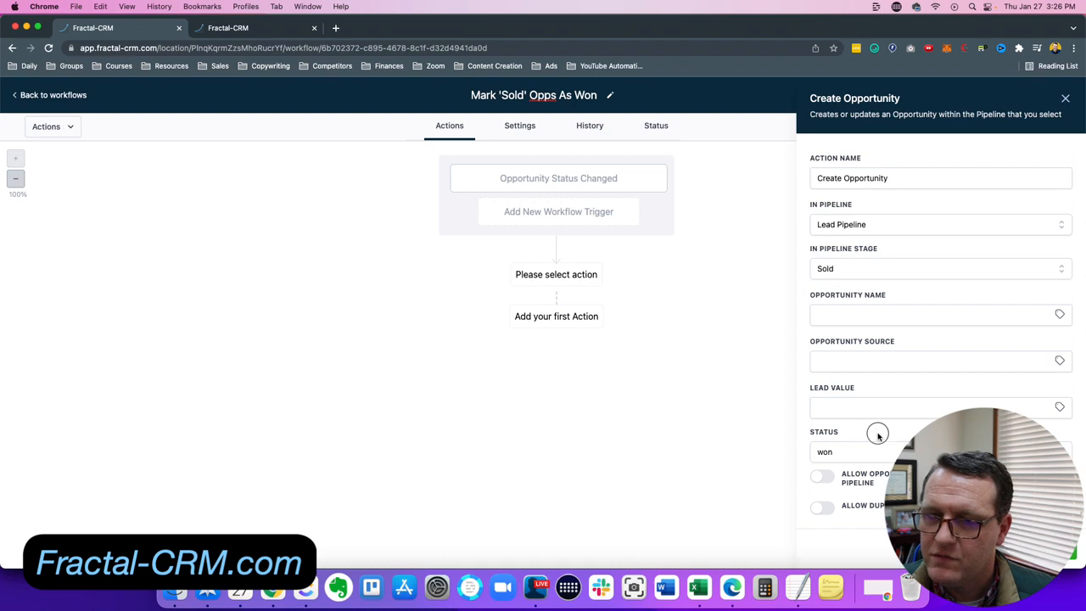
click(1072, 552)
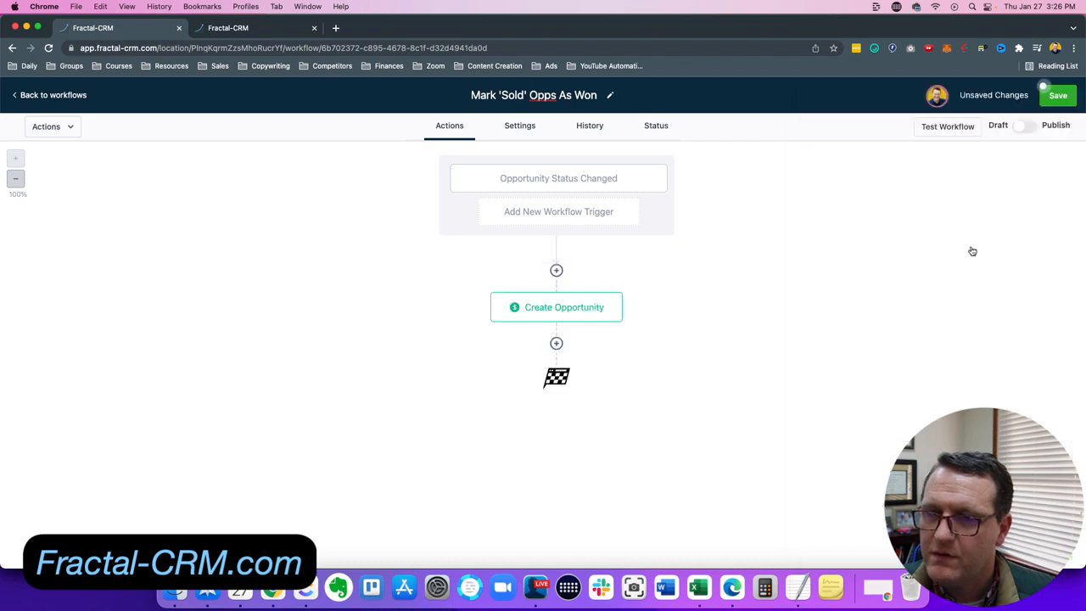
Save the workflow and switch it from draft to published
click(1054, 97)
click(1026, 126)
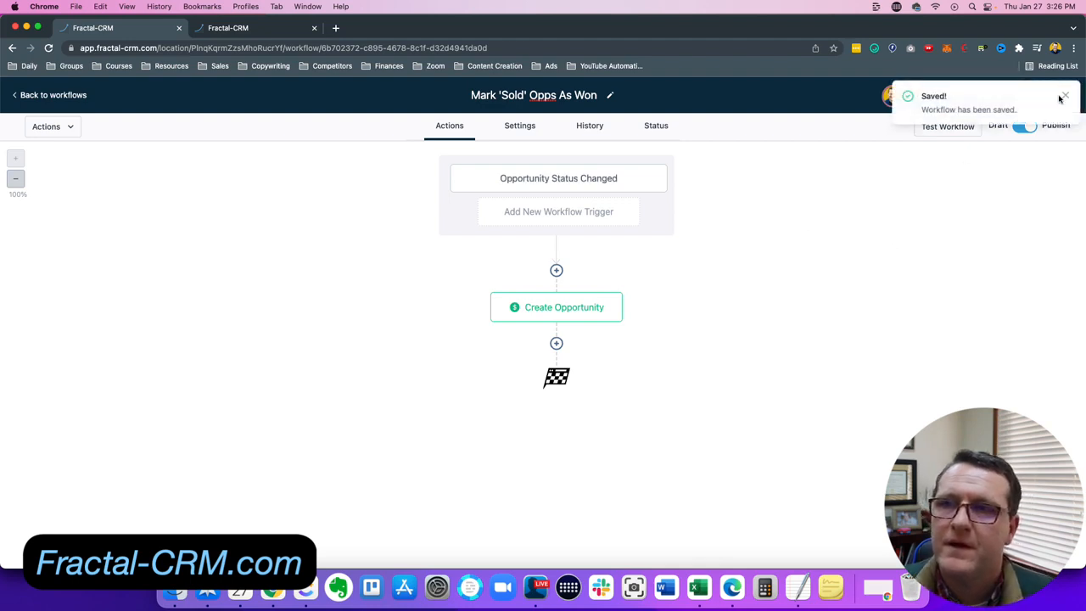
click(1063, 95)
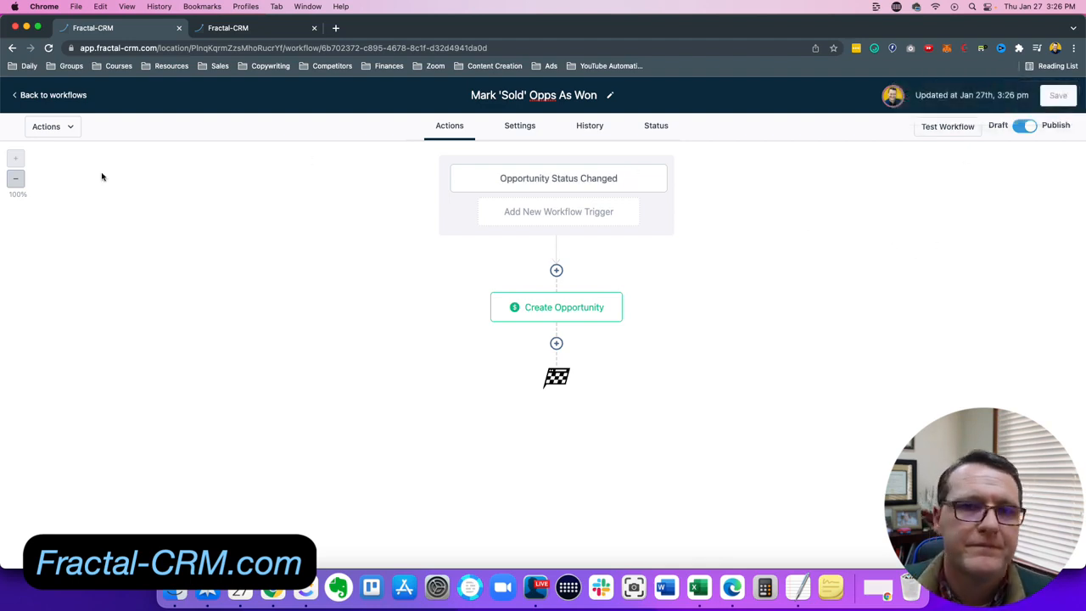
Return to the Lead Pipeline's opportunities and move the first Not Interested opportunity into the Sold stage
click(63, 96)
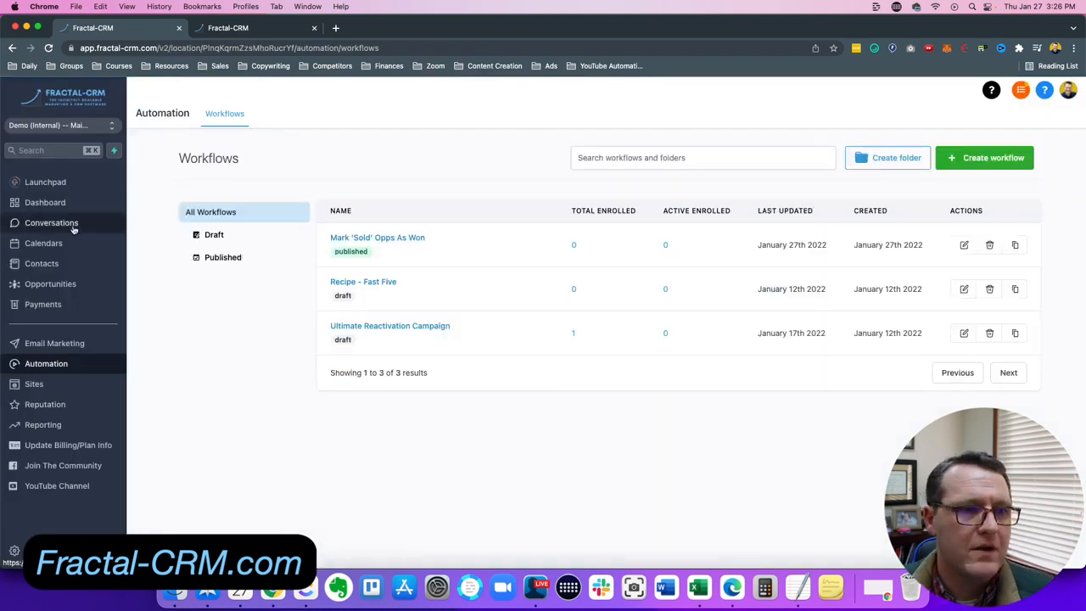
click(63, 283)
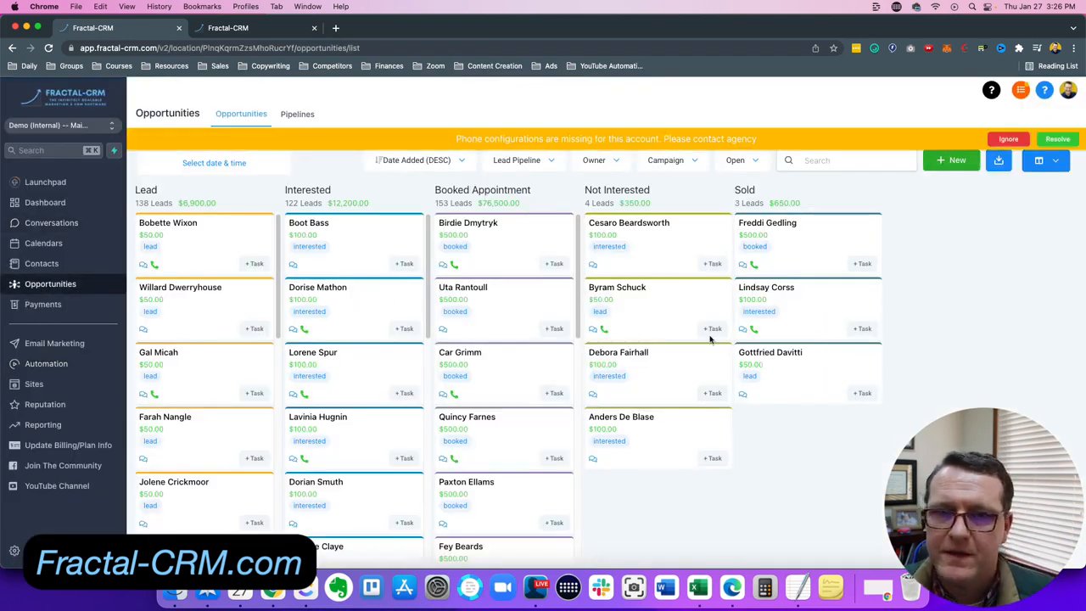
drag(624, 266, 802, 317)
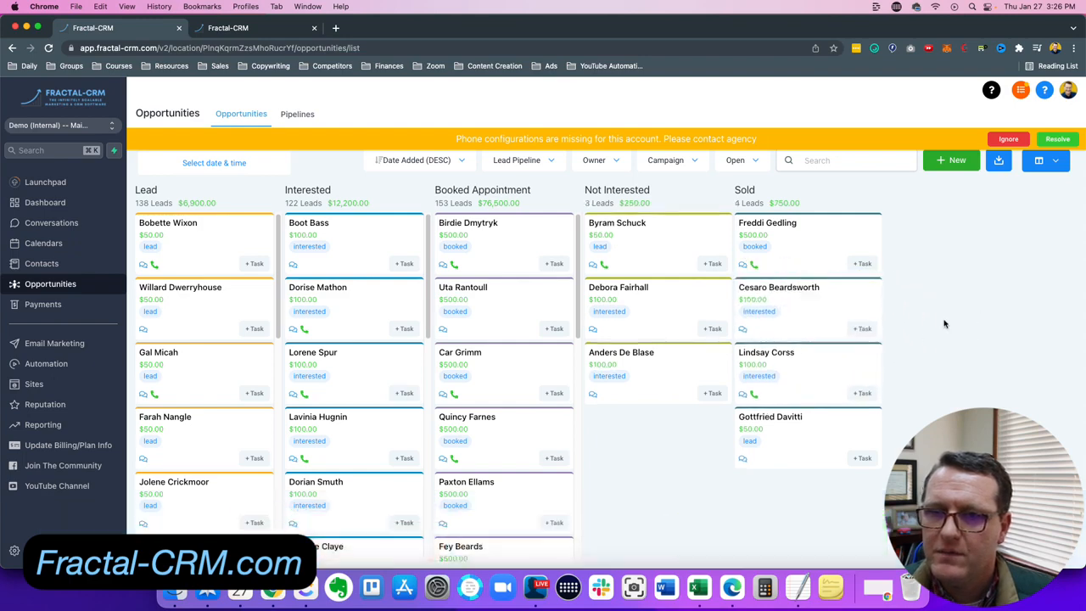
Check the stage and status in the details of the opportunity just moved to Sold, and close them
click(802, 316)
scroll(577, 335, down, 2)
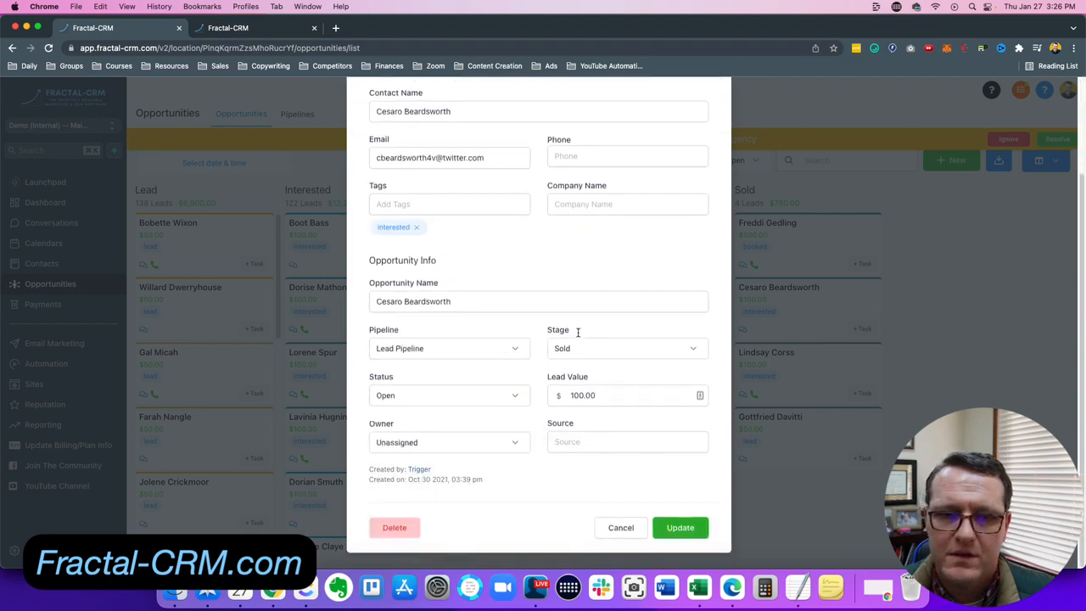
scroll(571, 359, up, 2)
click(974, 307)
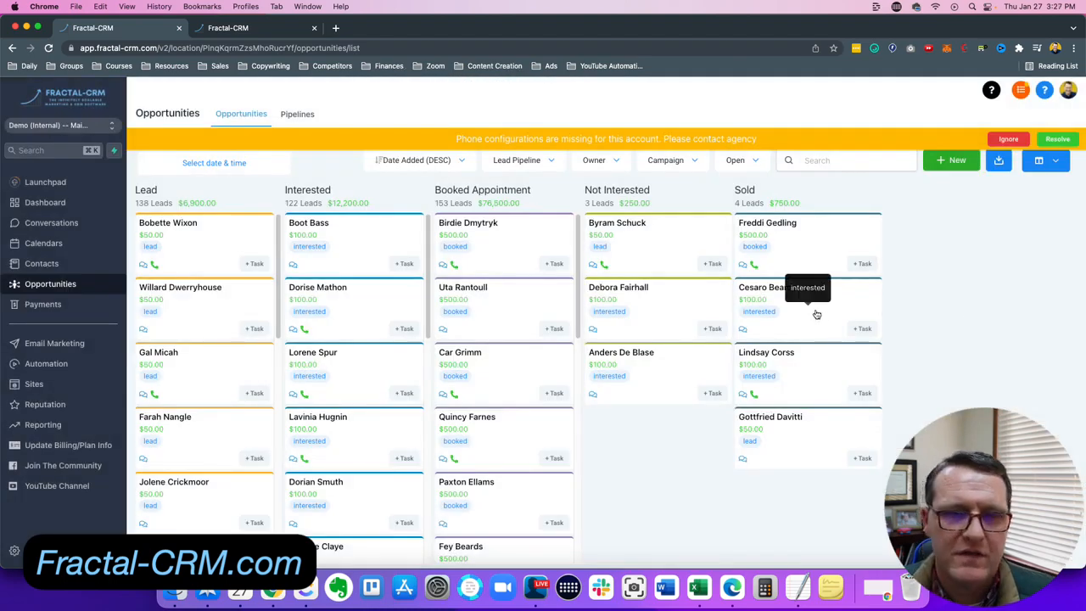
click(544, 160)
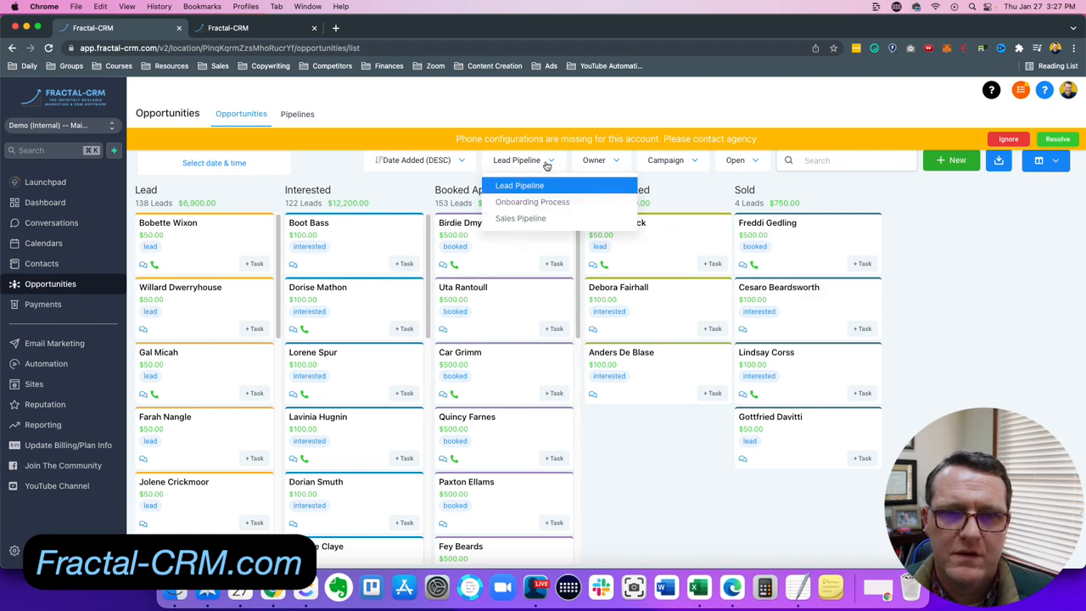
click(910, 256)
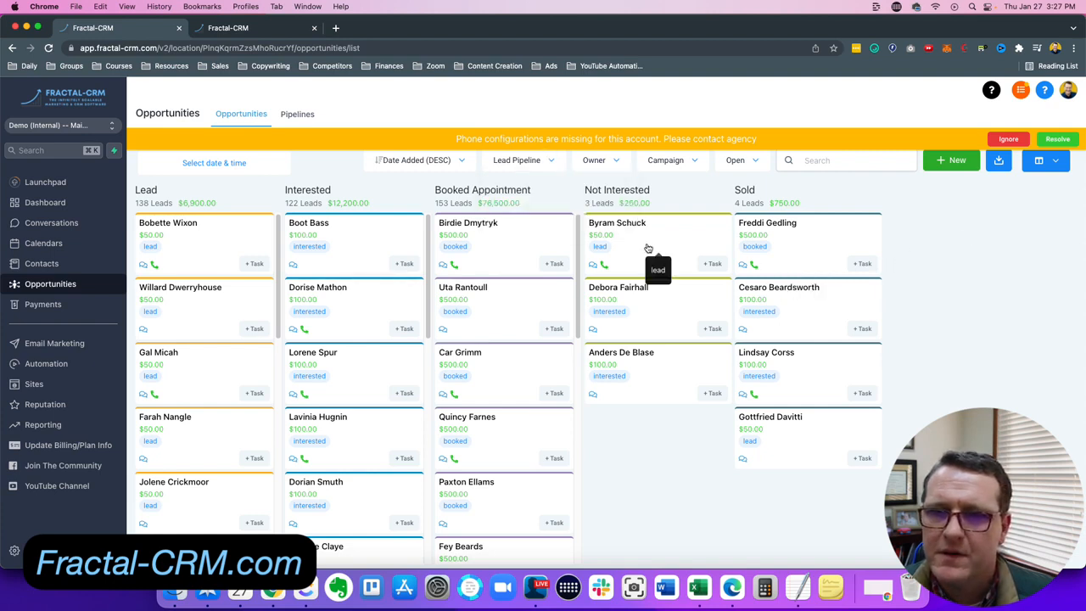
mouse_move(651, 248)
mouse_down()
mouse_move(824, 310)
mouse_move(651, 257)
mouse_up()
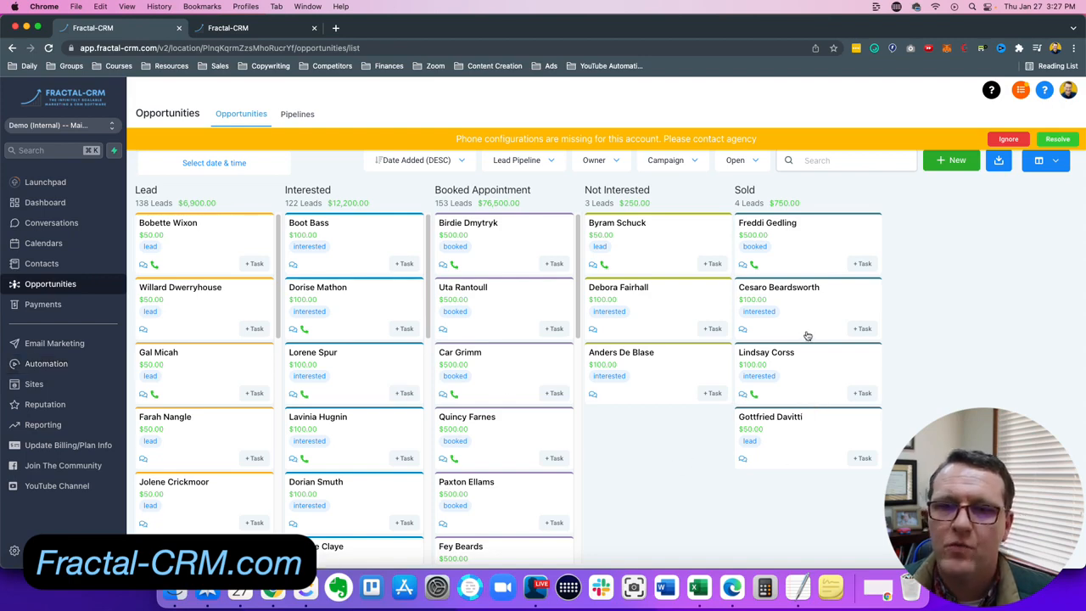
Reopen the second opportunity in the Sold stage to recheck whether its status has been updated, and close it unchanged
click(827, 307)
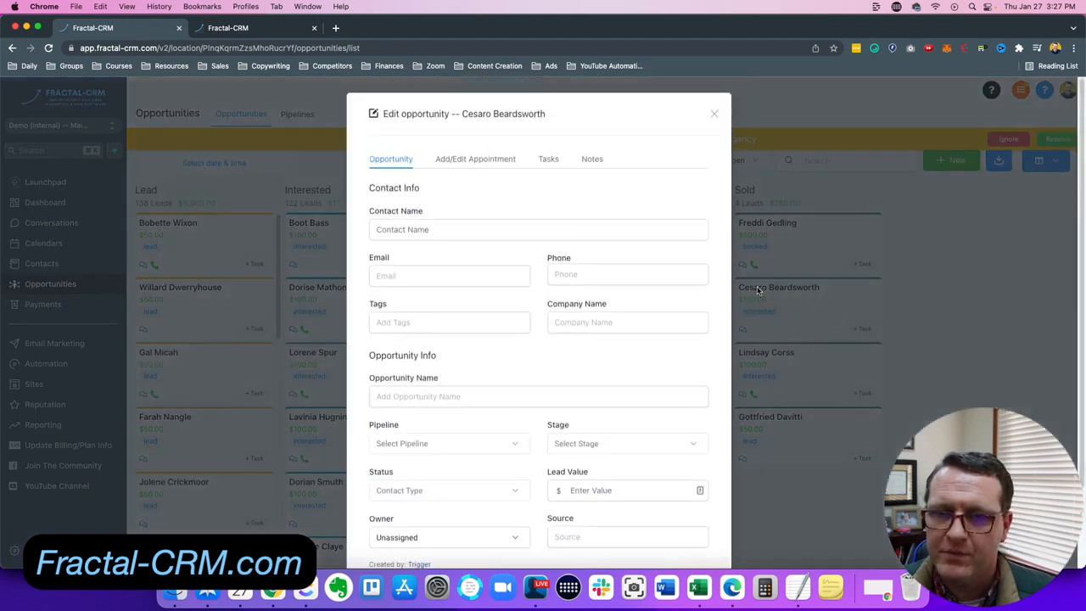
scroll(701, 312, down, 3)
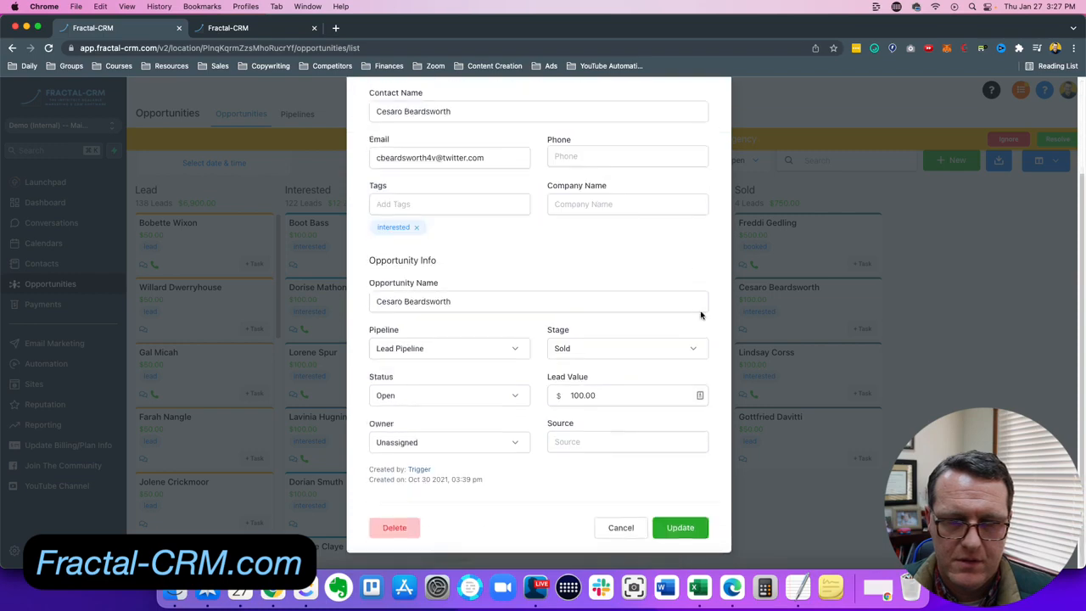
scroll(633, 237, up, 3)
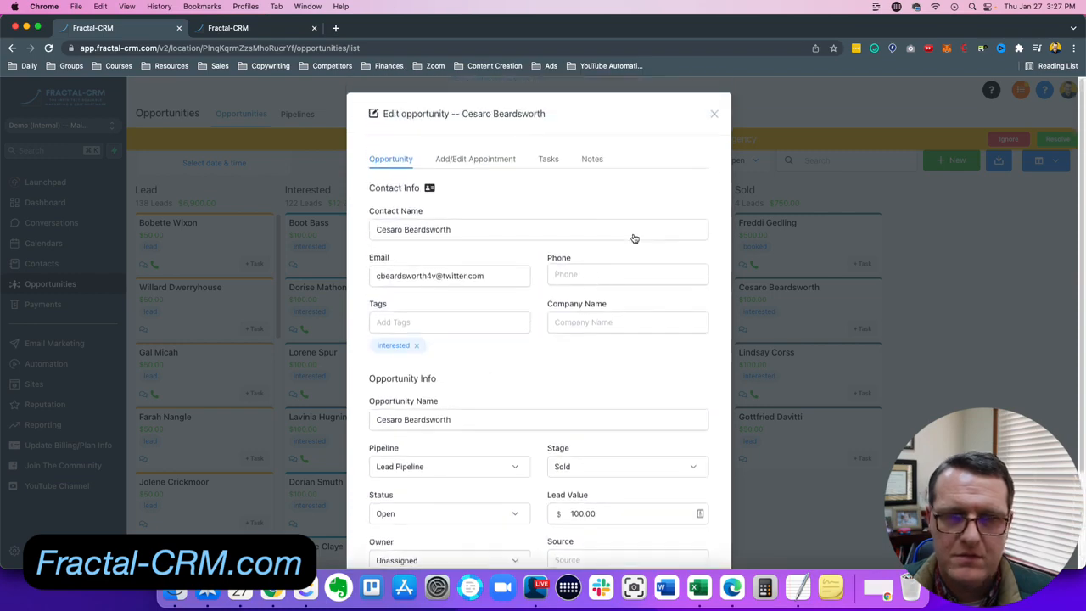
click(715, 115)
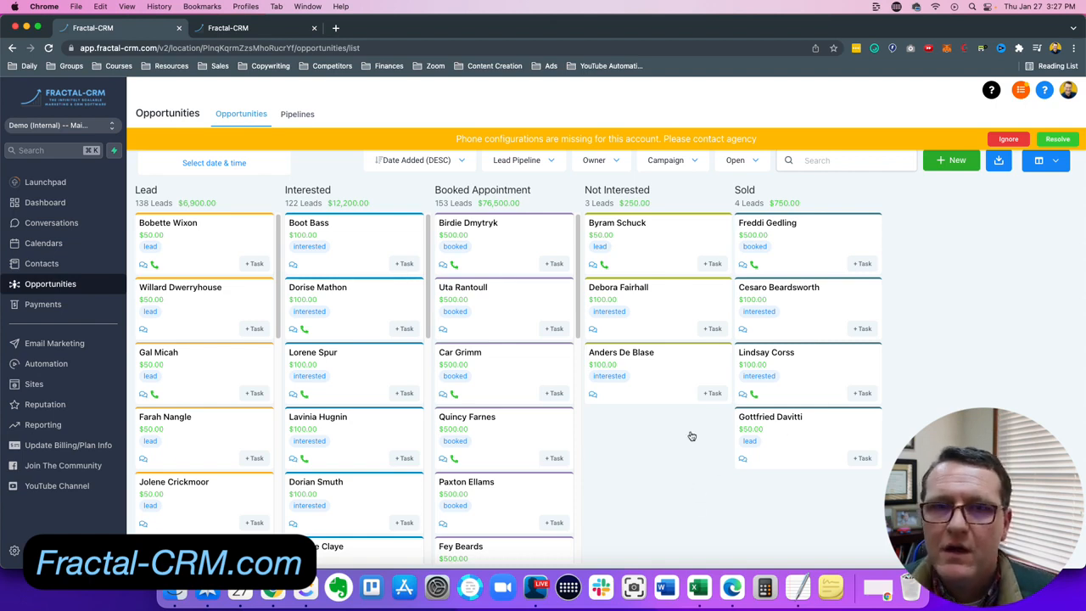
Open the contact record of the first Booked Appointment opportunity and review its contact details, tags, active workflows and opportunities
mouse_move(497, 371)
mouse_down()
mouse_move(814, 366)
mouse_move(339, 370)
mouse_move(514, 377)
mouse_up()
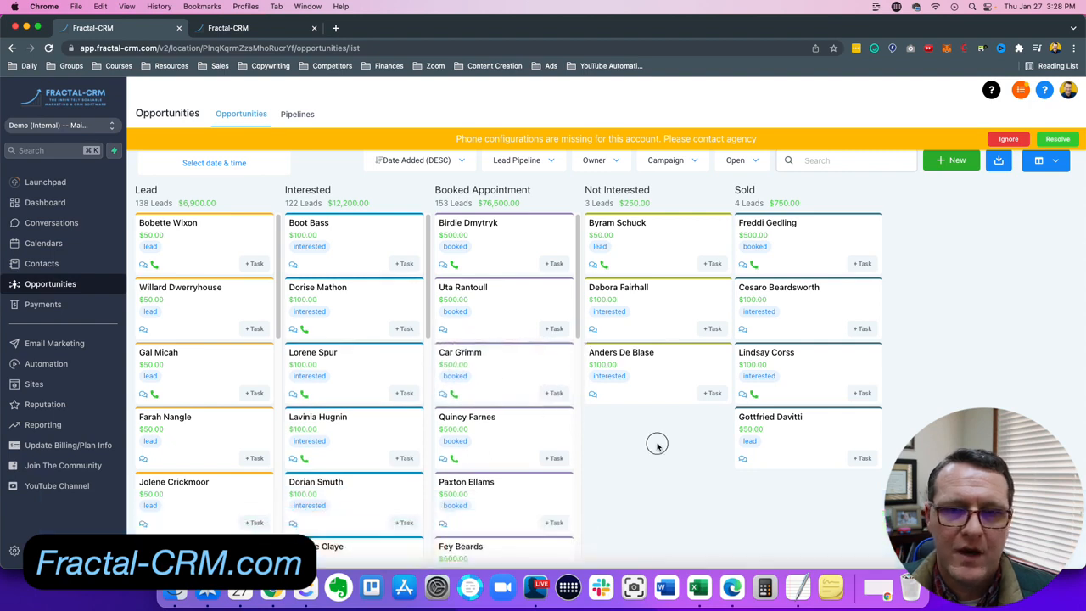
scroll(344, 365, down, 3)
scroll(541, 363, down, 8)
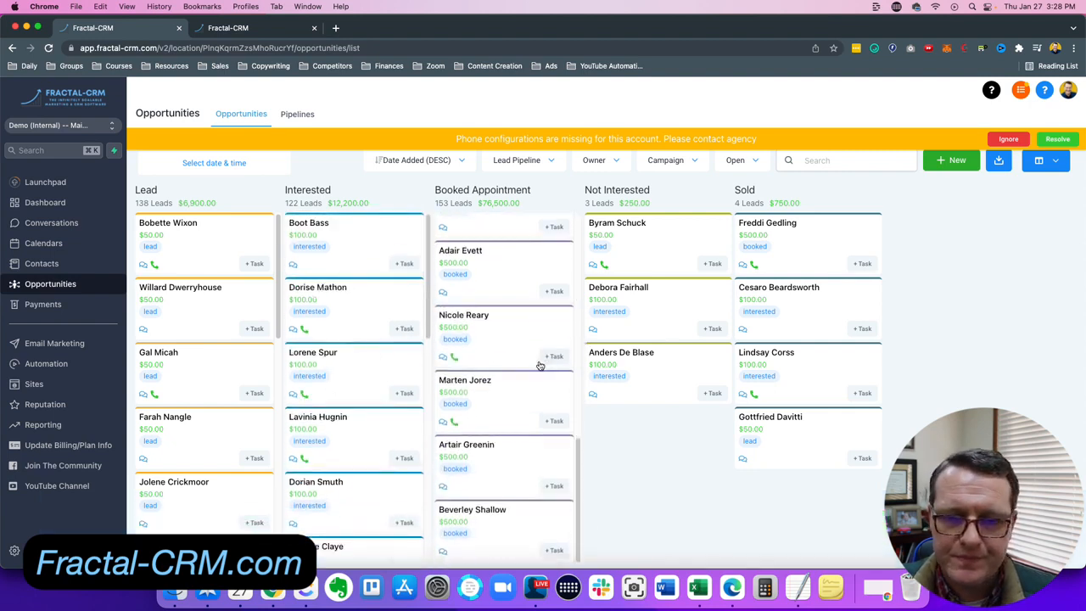
scroll(541, 365, up, 8)
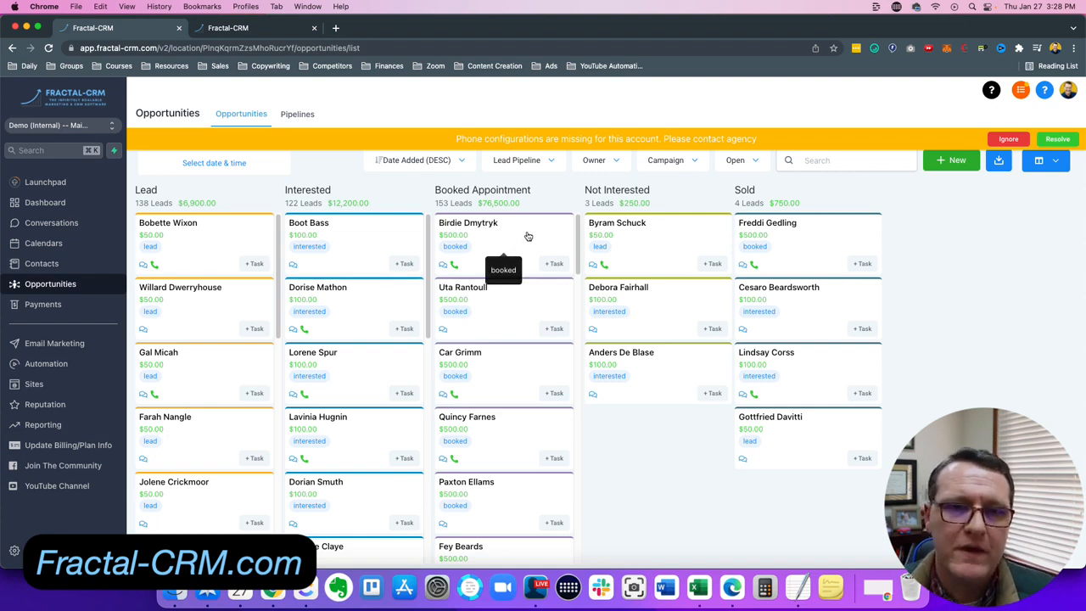
click(463, 226)
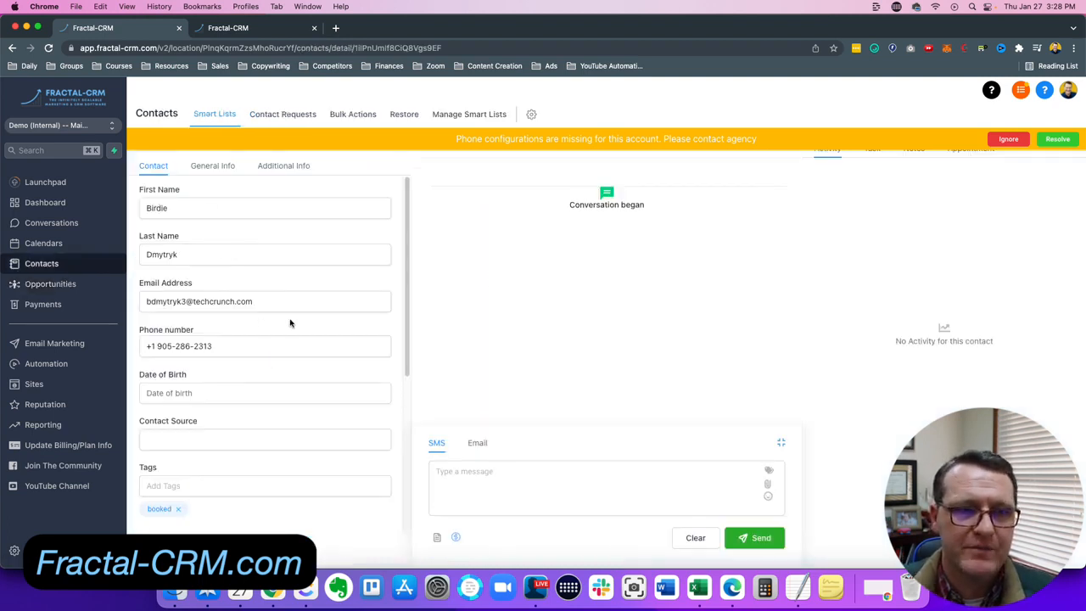
scroll(271, 416, down, 5)
scroll(282, 399, up, 4)
scroll(283, 398, down, 3)
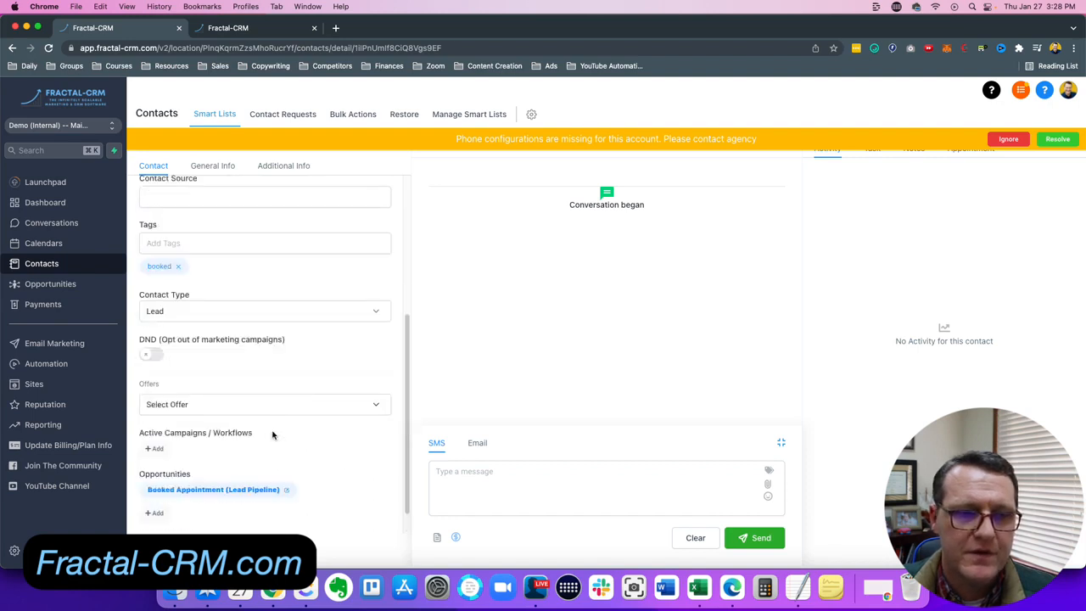
scroll(274, 436, down, 1)
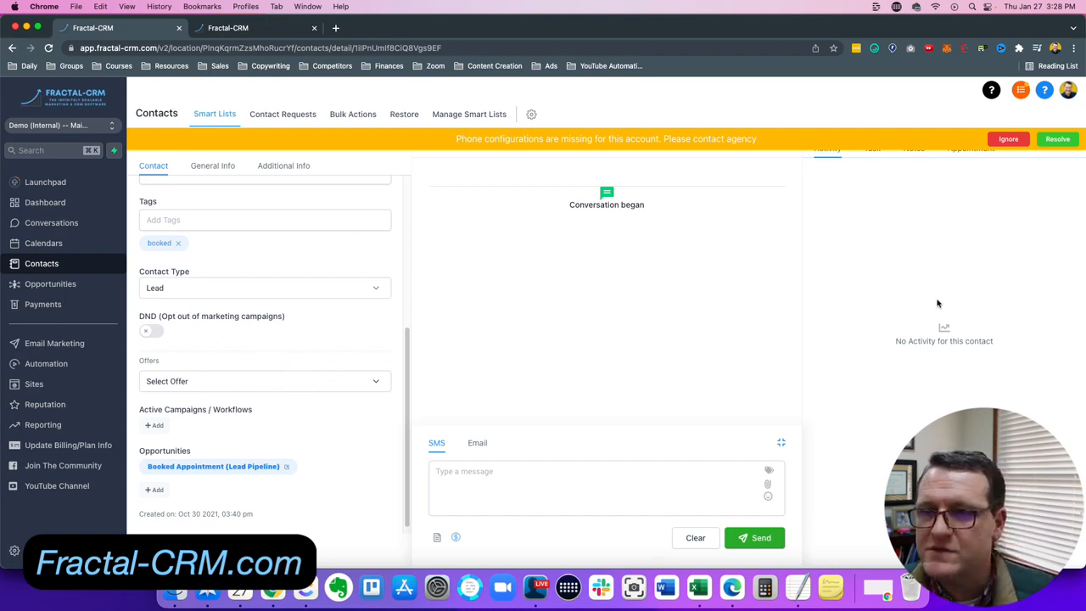
scroll(363, 353, up, 2)
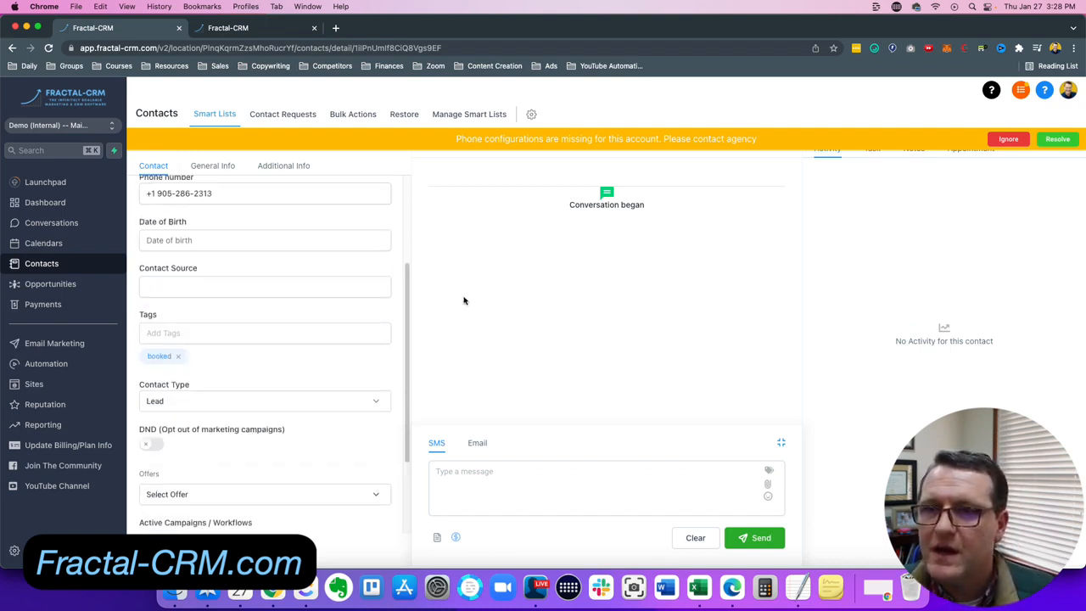
Dismiss the missing phone configurations notice and open the contact's notes
click(1002, 140)
click(908, 153)
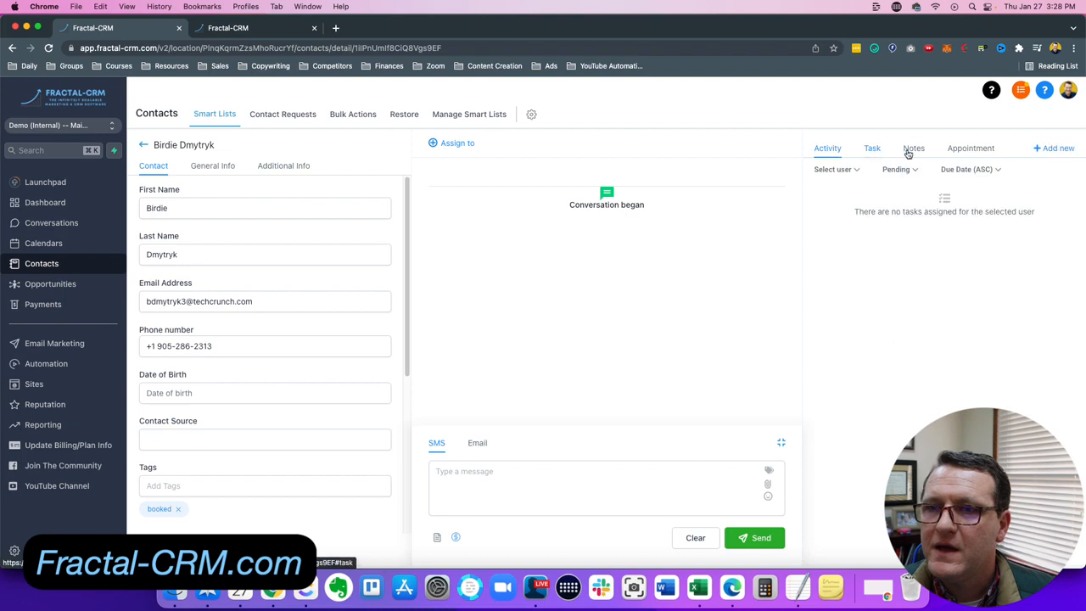
View the contact's appointments and activity, and return to the opportunities board
click(976, 150)
click(830, 150)
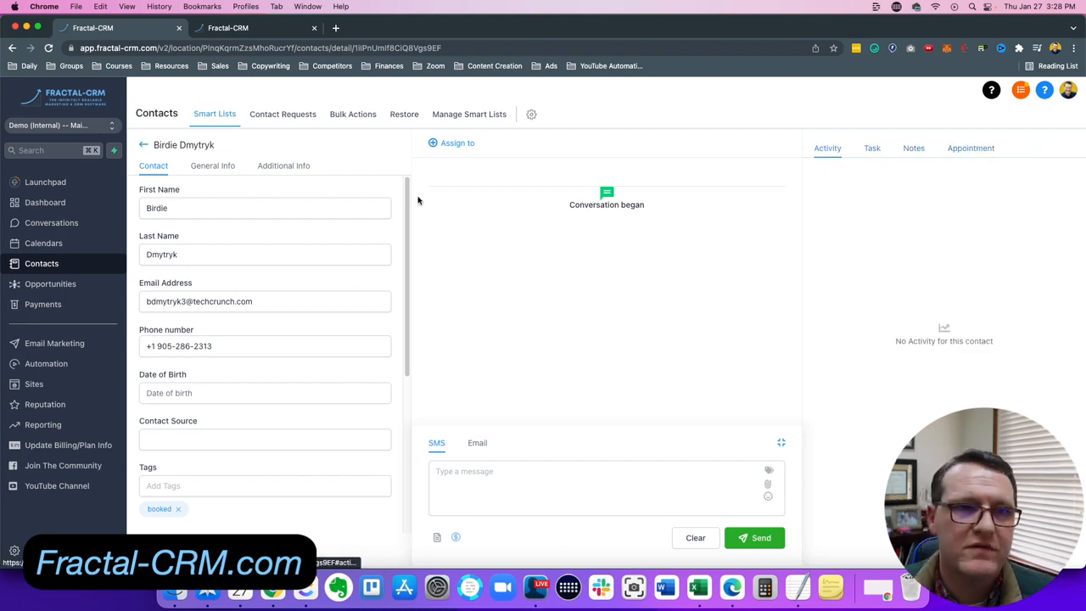
click(144, 145)
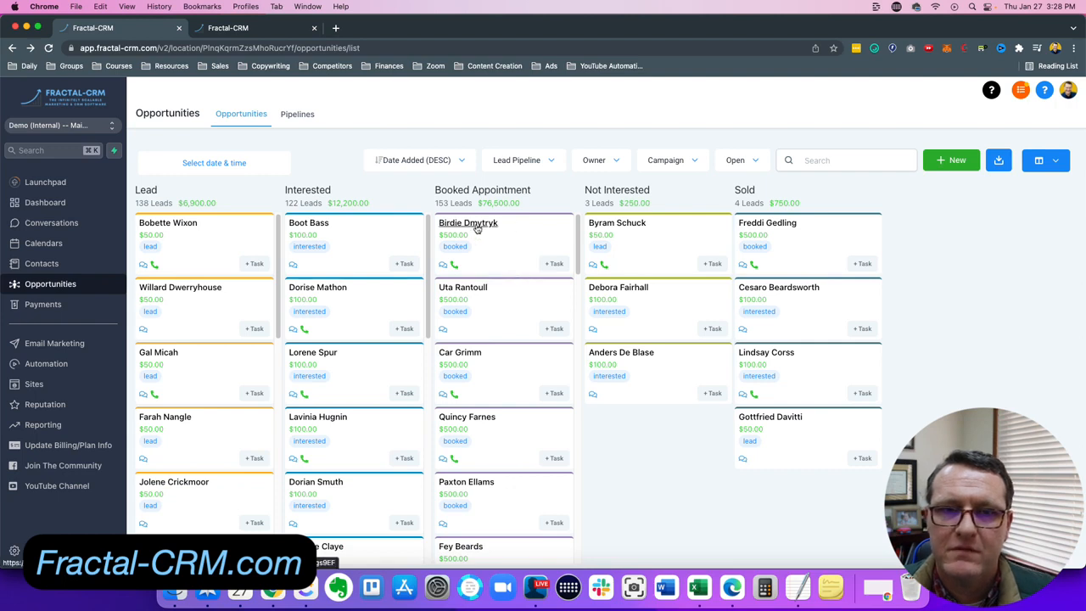
Open the first Booked Appointment opportunity and review its contact info, pipeline, stage, owner and source fields without changing them
click(523, 244)
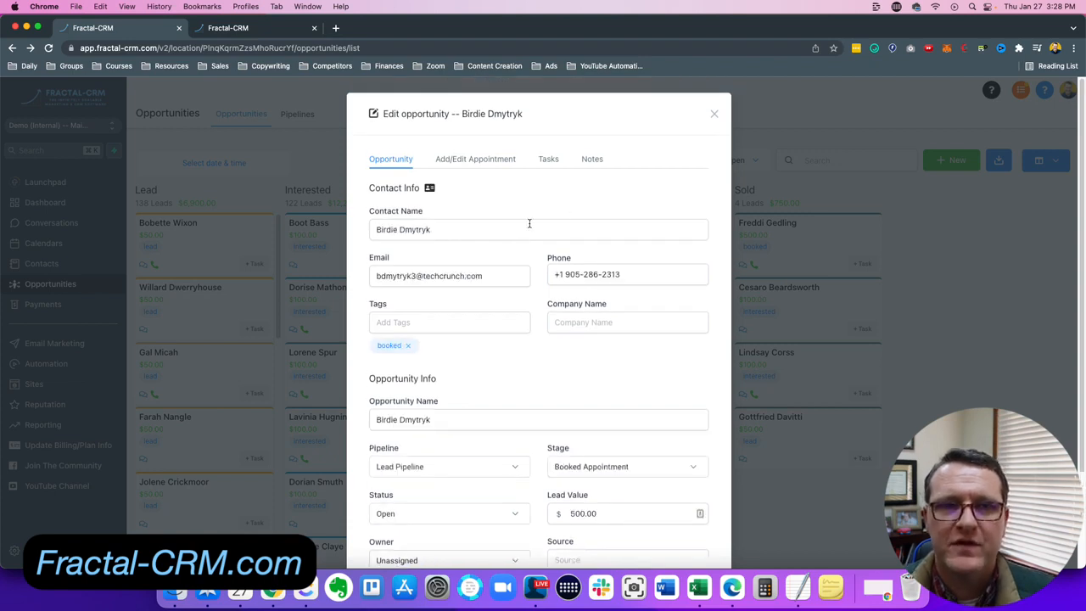
scroll(487, 270, down, 2)
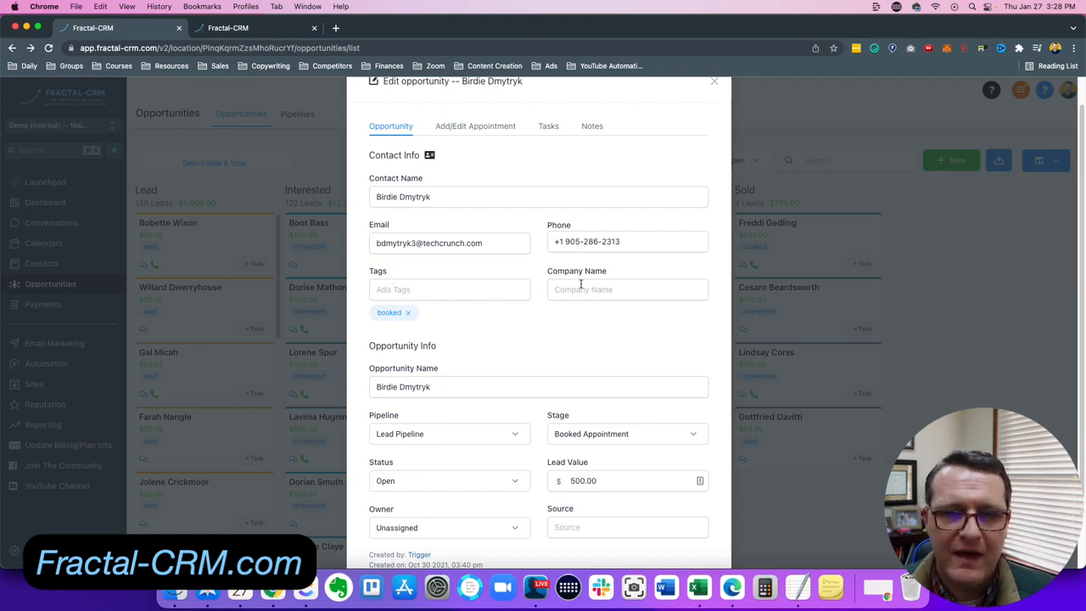
scroll(615, 287, down, 3)
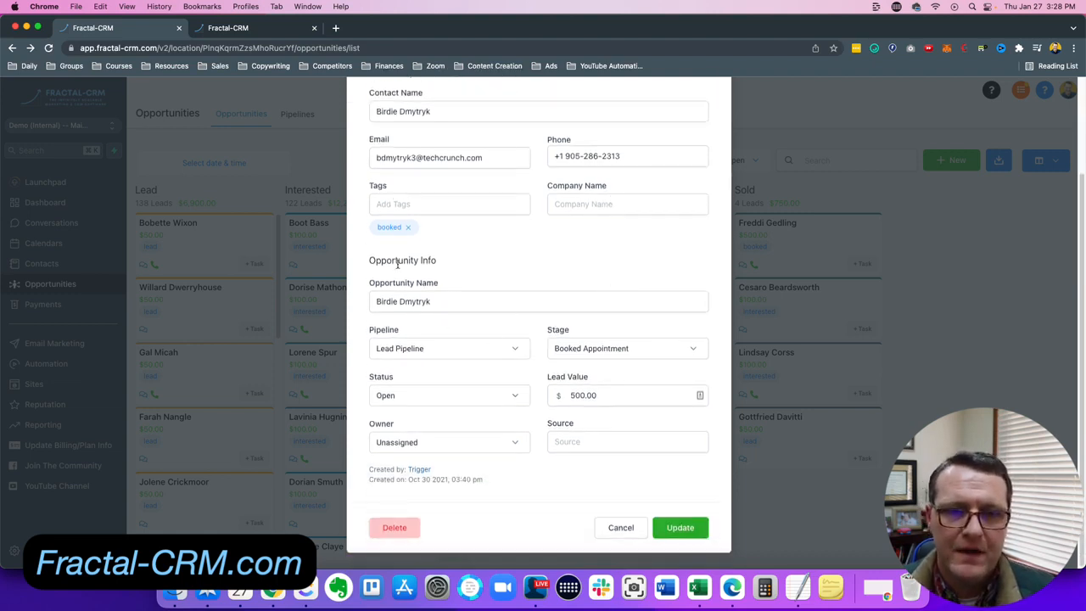
click(514, 344)
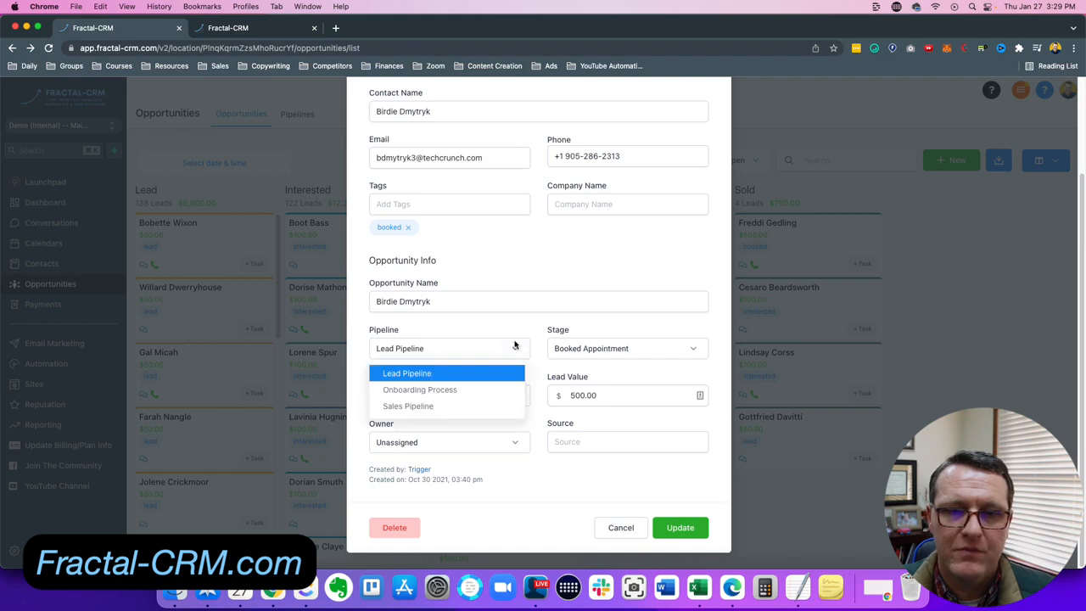
click(521, 327)
click(586, 348)
click(588, 331)
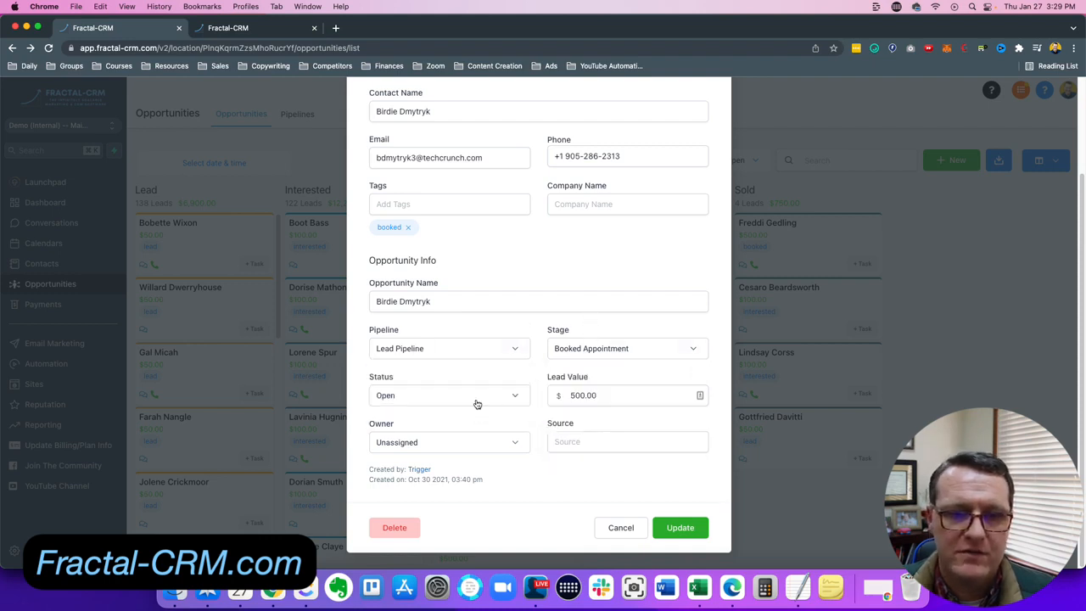
click(494, 443)
click(480, 424)
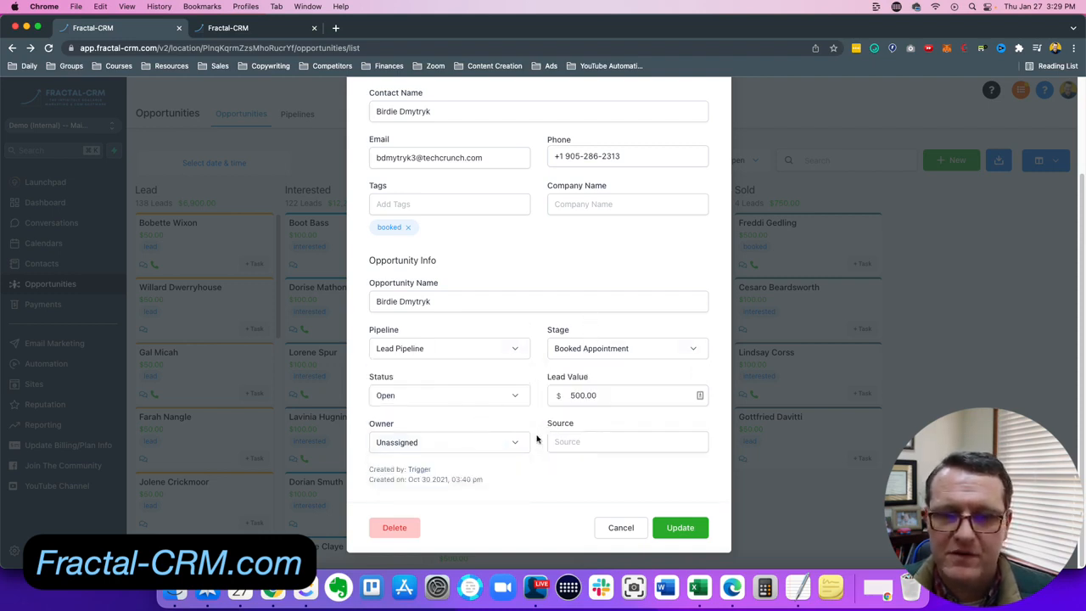
click(562, 447)
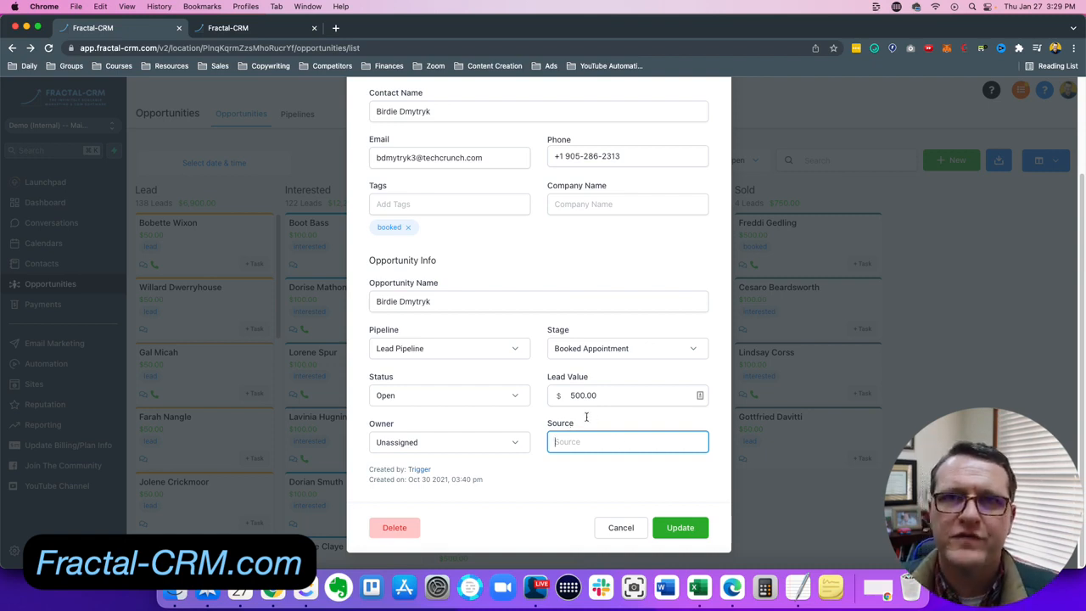
click(627, 483)
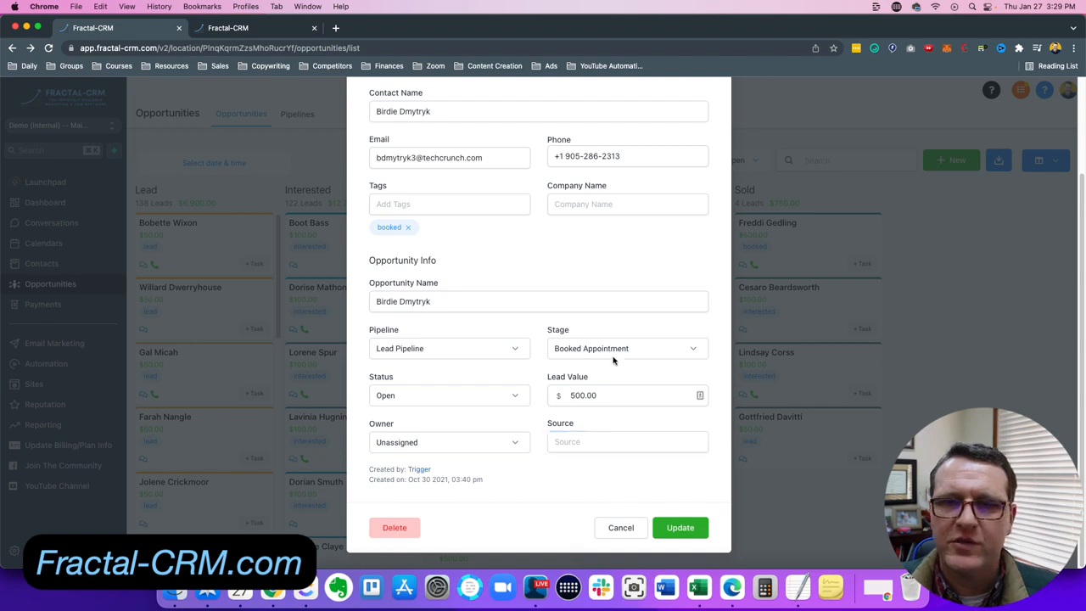
Review the opportunity's appointment, task and note forms, and close it without saving
scroll(543, 238, up, 3)
click(488, 169)
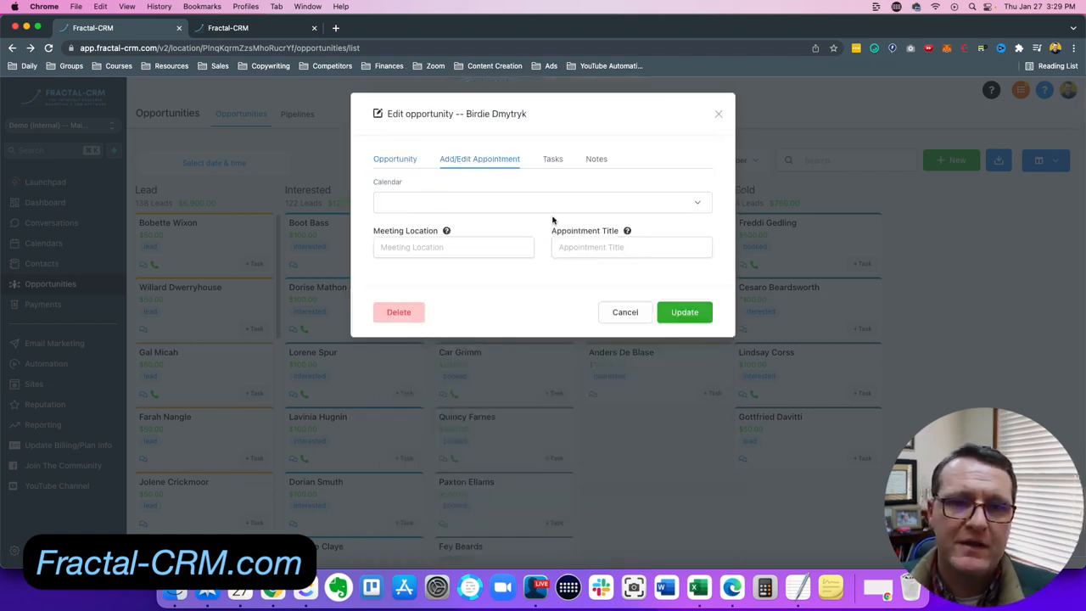
click(553, 161)
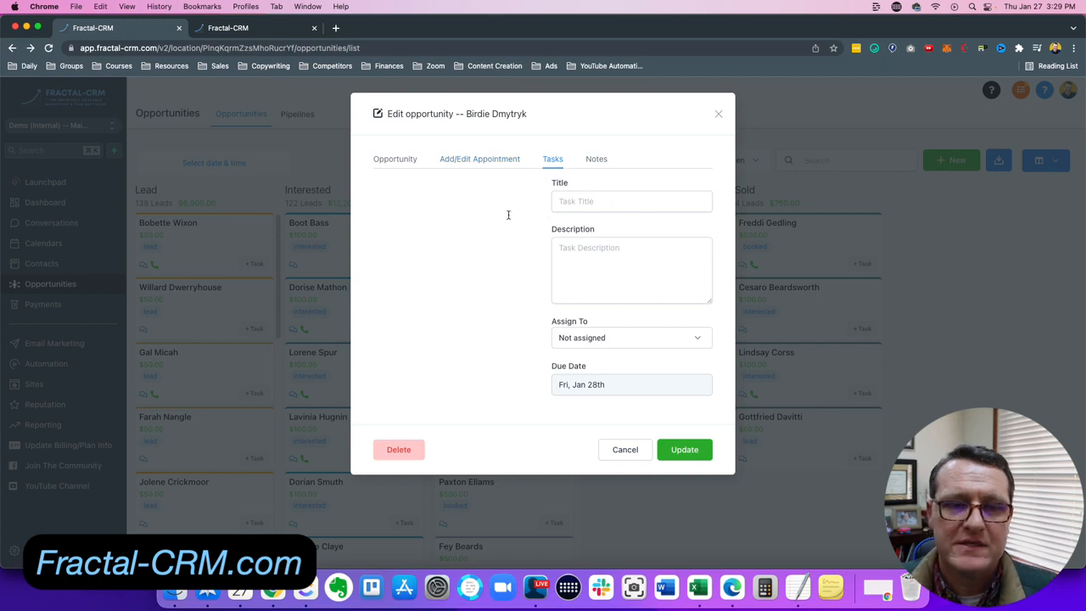
click(602, 165)
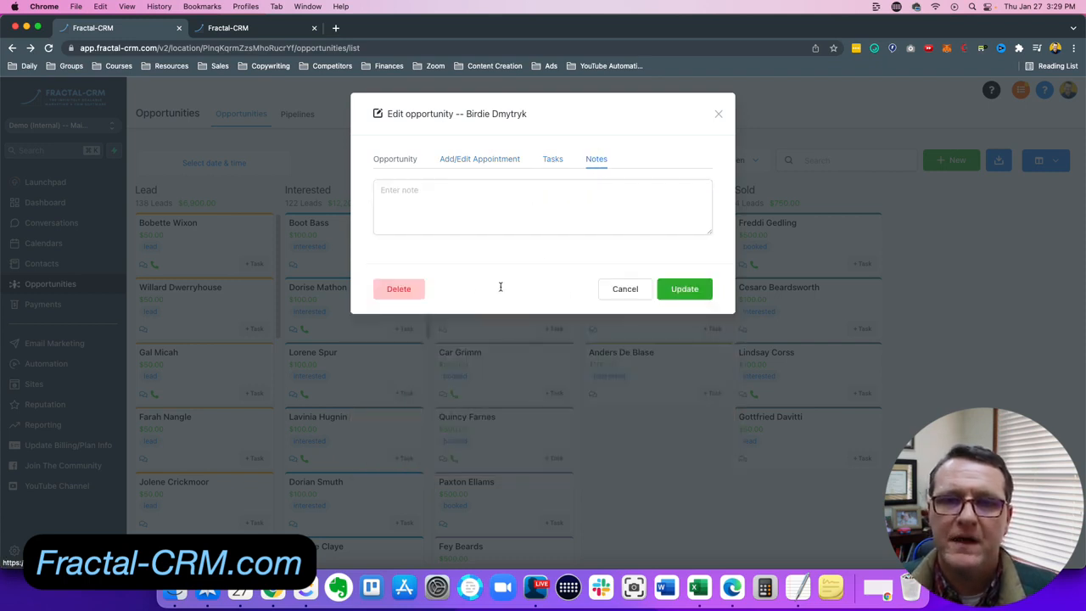
click(433, 208)
click(574, 273)
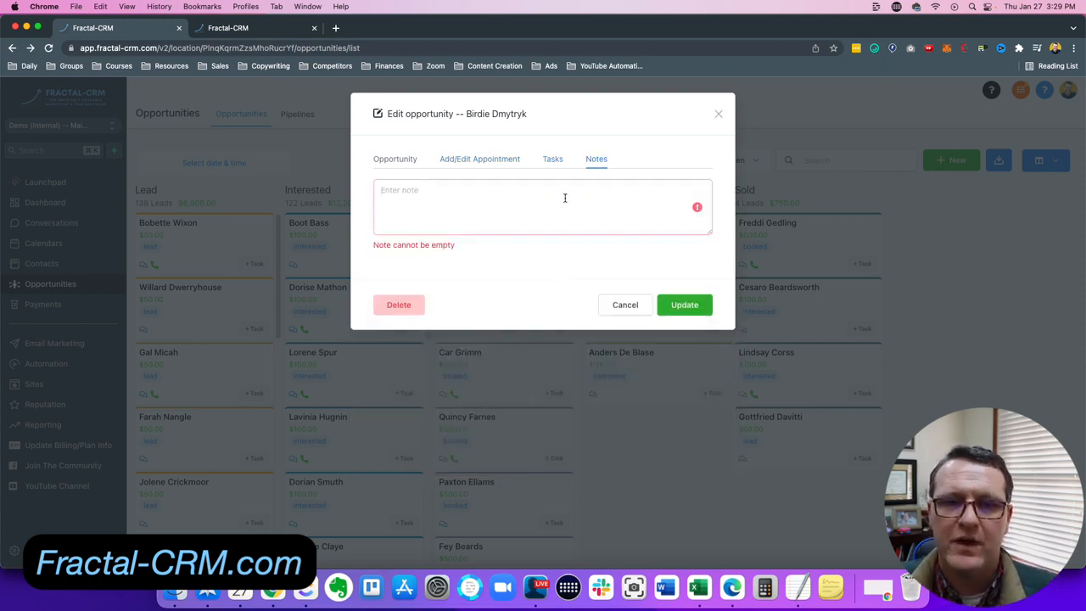
click(622, 306)
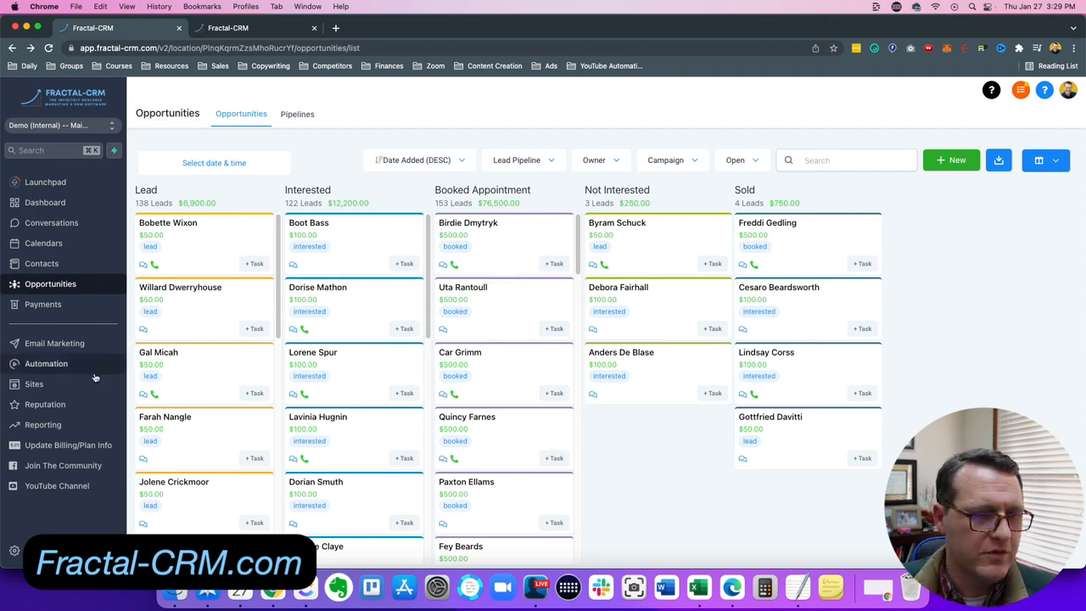
Create a new automation workflow from scratch
click(52, 366)
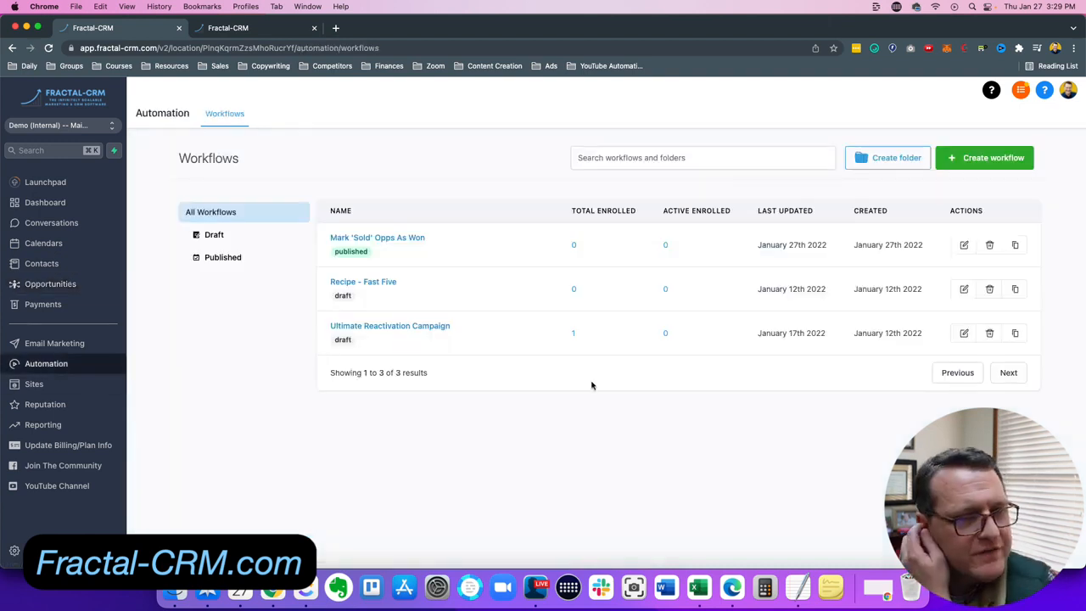
click(1009, 165)
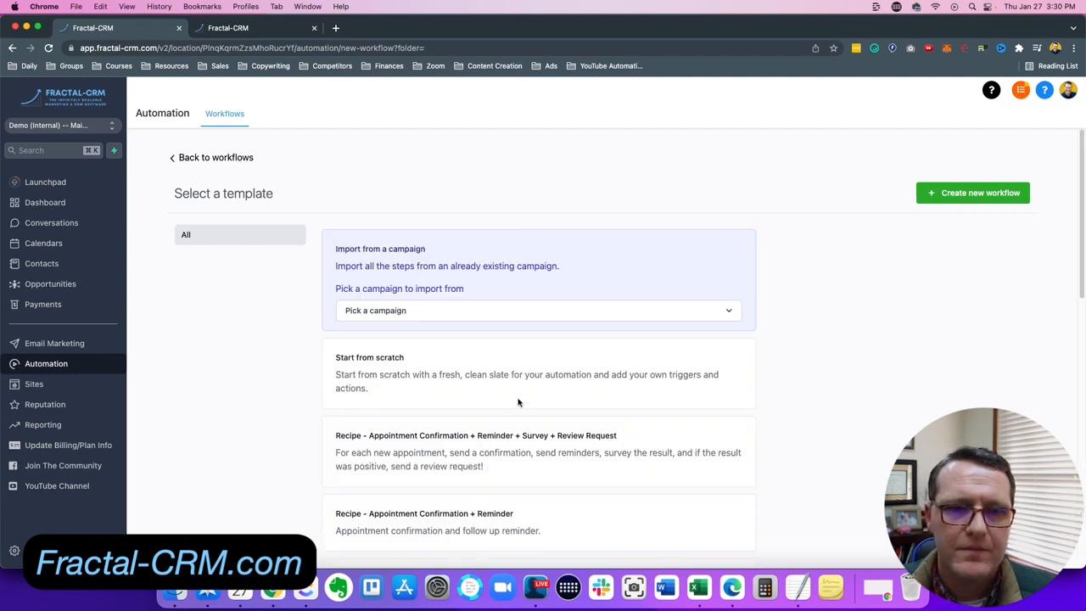
click(509, 373)
click(963, 195)
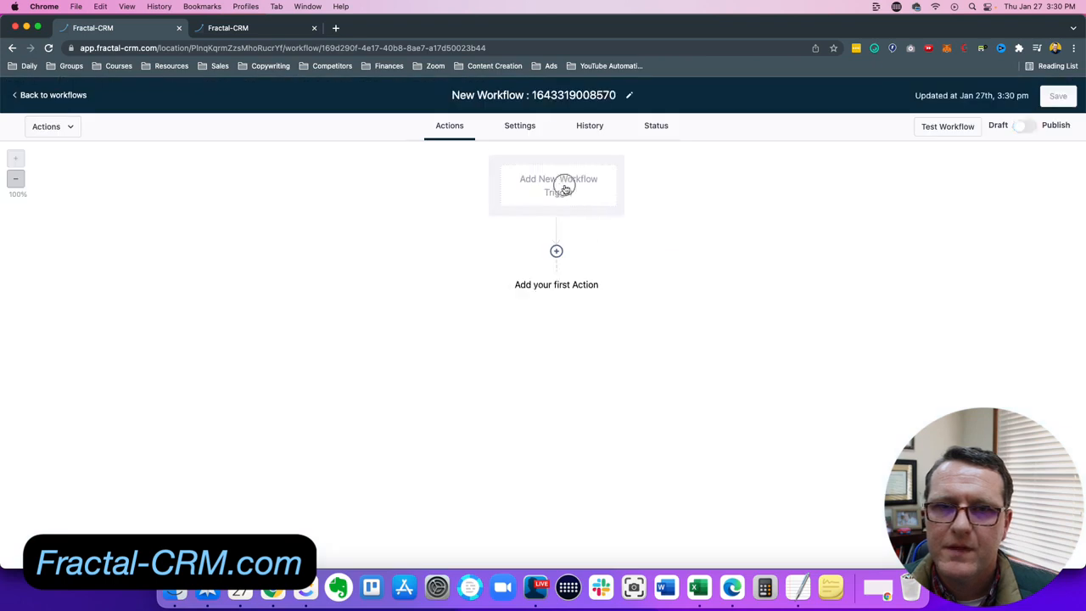
Add a workflow trigger of type Stale Opportunities to the new workflow
click(563, 184)
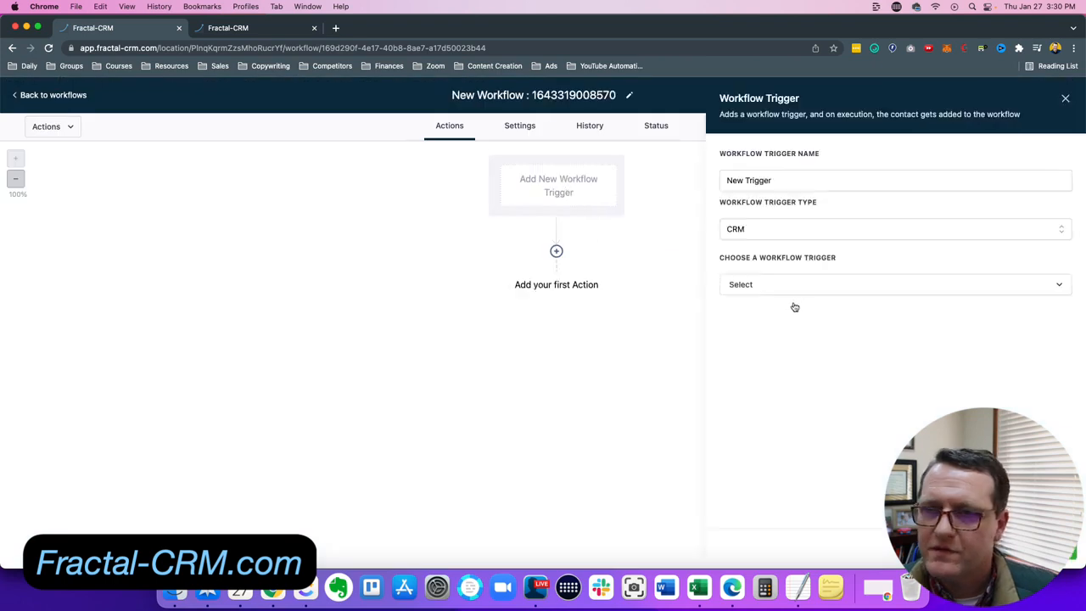
click(812, 286)
scroll(897, 379, down, 10)
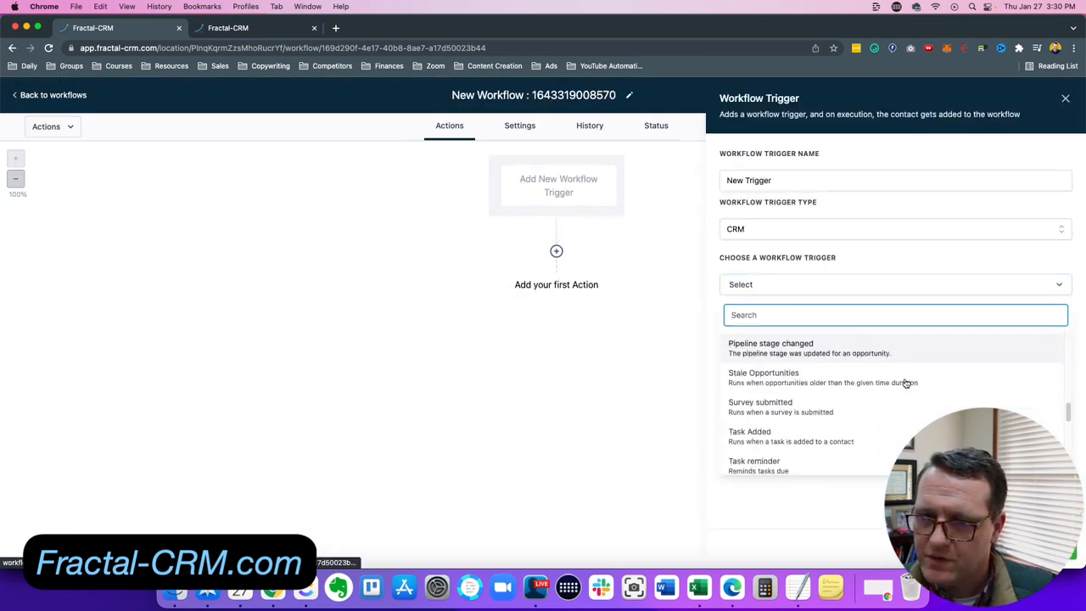
click(791, 386)
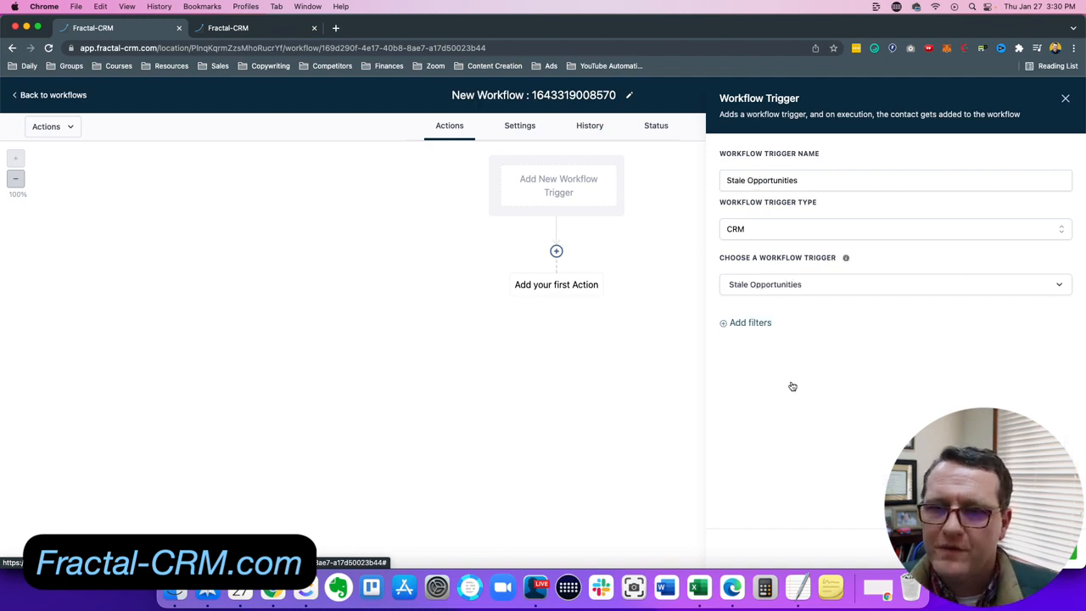
Filter the Stale Opportunities trigger to the Lead Pipeline and the Lead pipeline stage
click(761, 326)
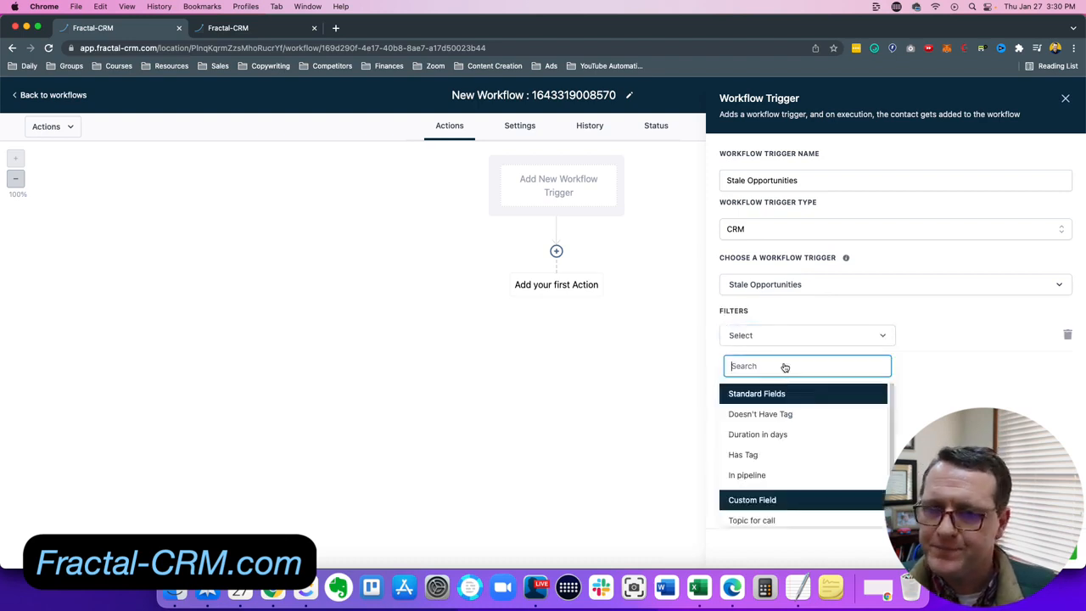
click(763, 475)
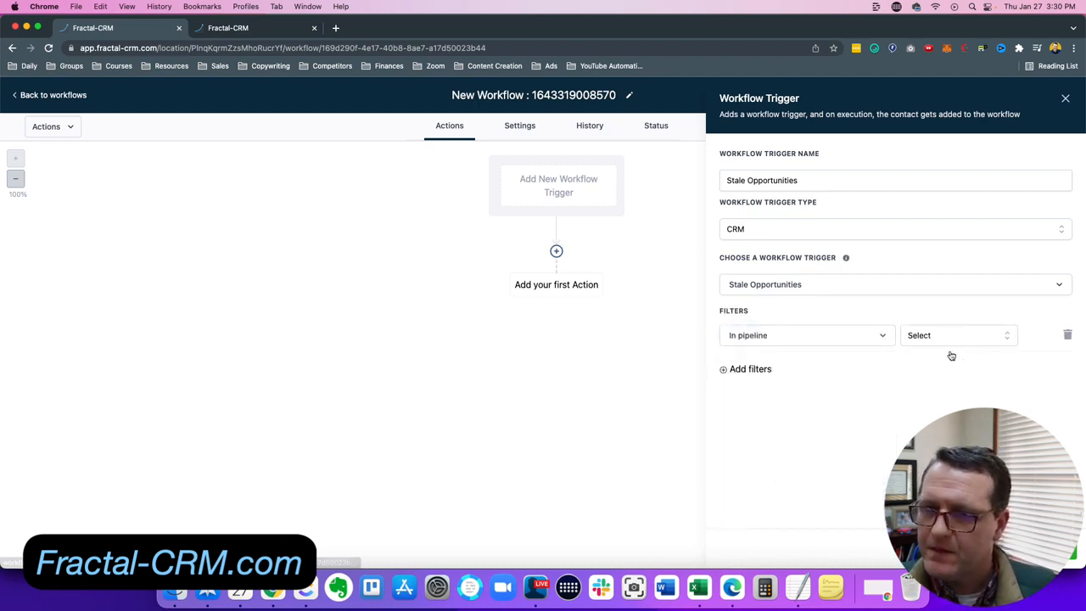
click(950, 339)
click(931, 389)
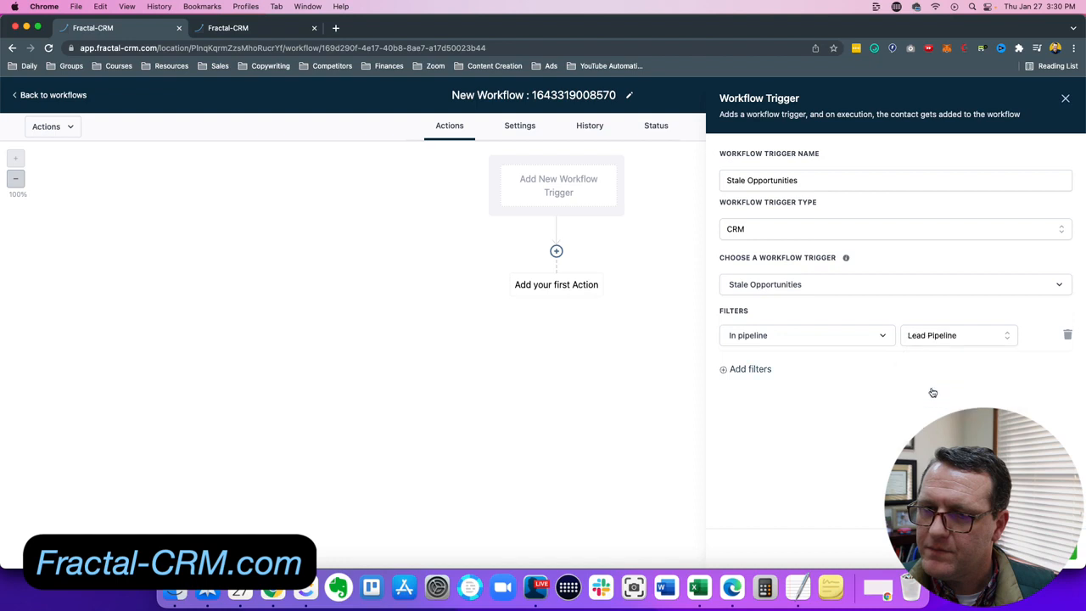
click(748, 369)
click(767, 372)
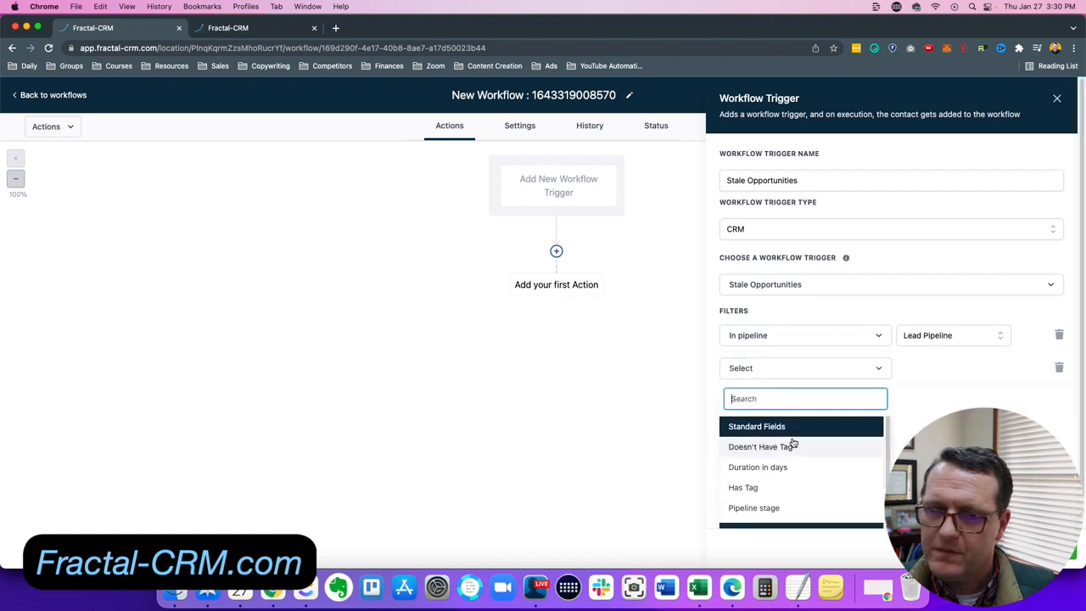
click(772, 507)
click(952, 381)
click(916, 416)
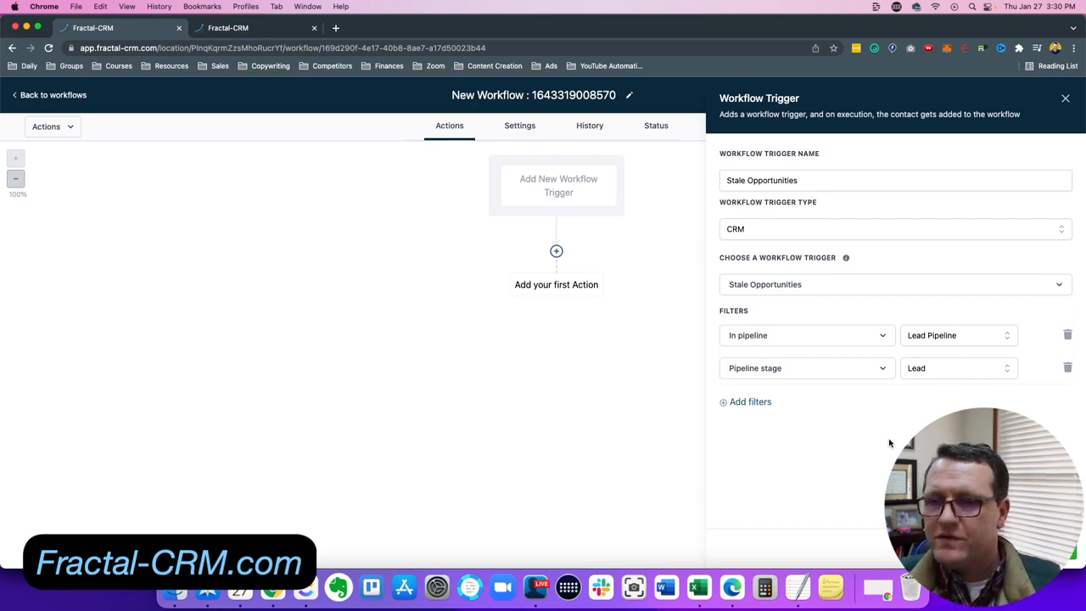
Add a Duration in days filter of 30 to the trigger
click(751, 404)
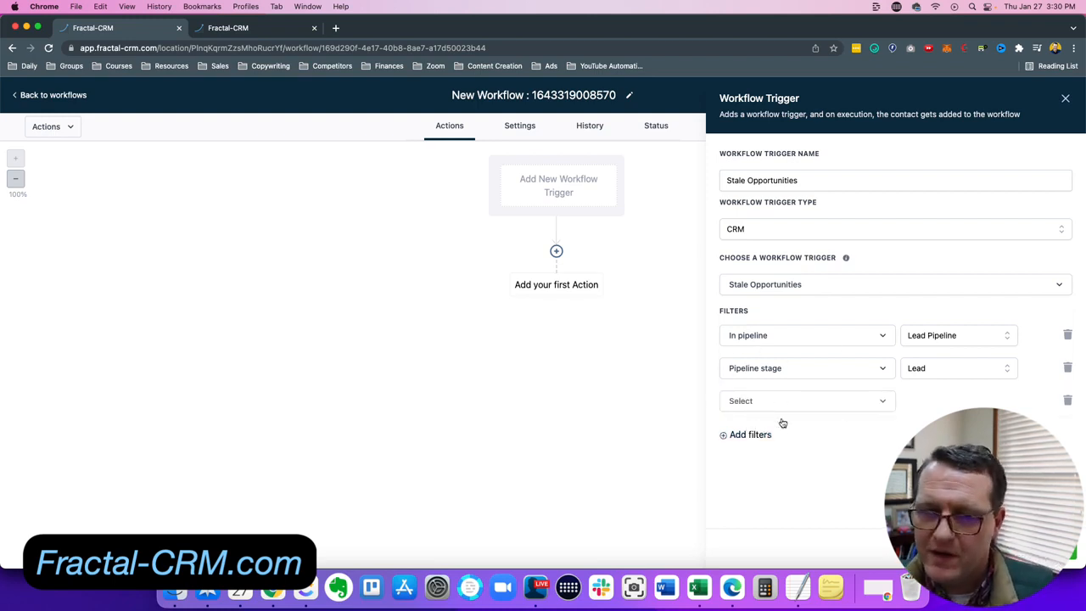
click(787, 407)
scroll(827, 444, down, 2)
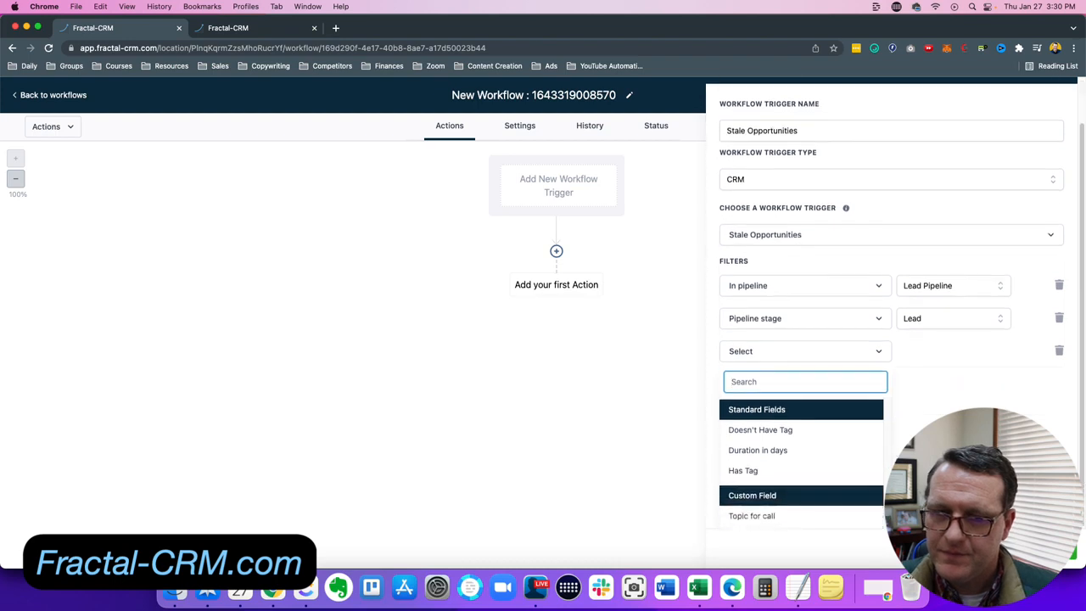
click(792, 456)
click(939, 400)
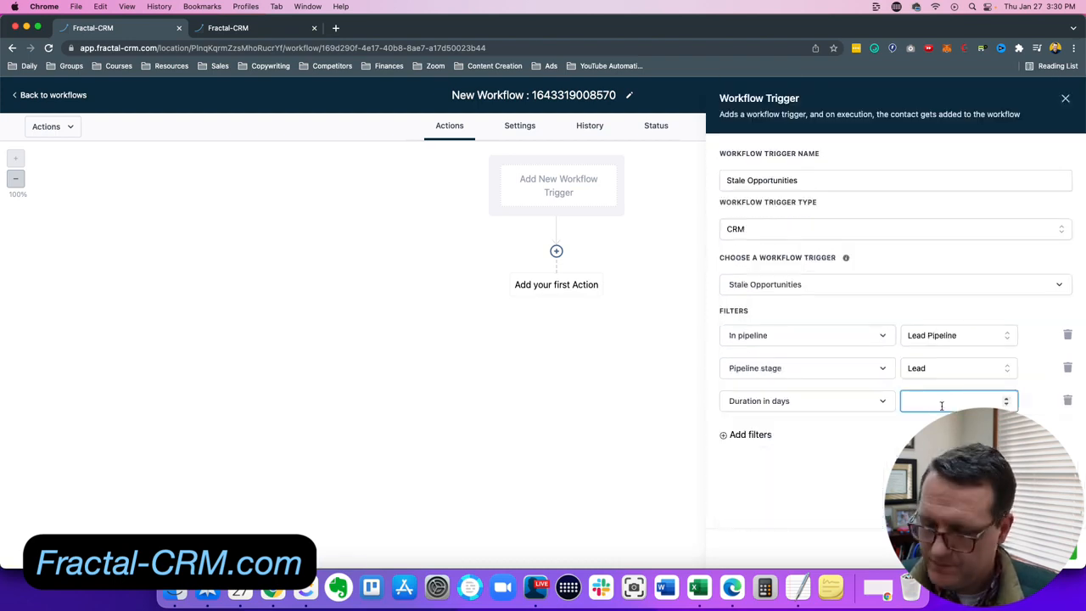
text(30)
key(Tab)
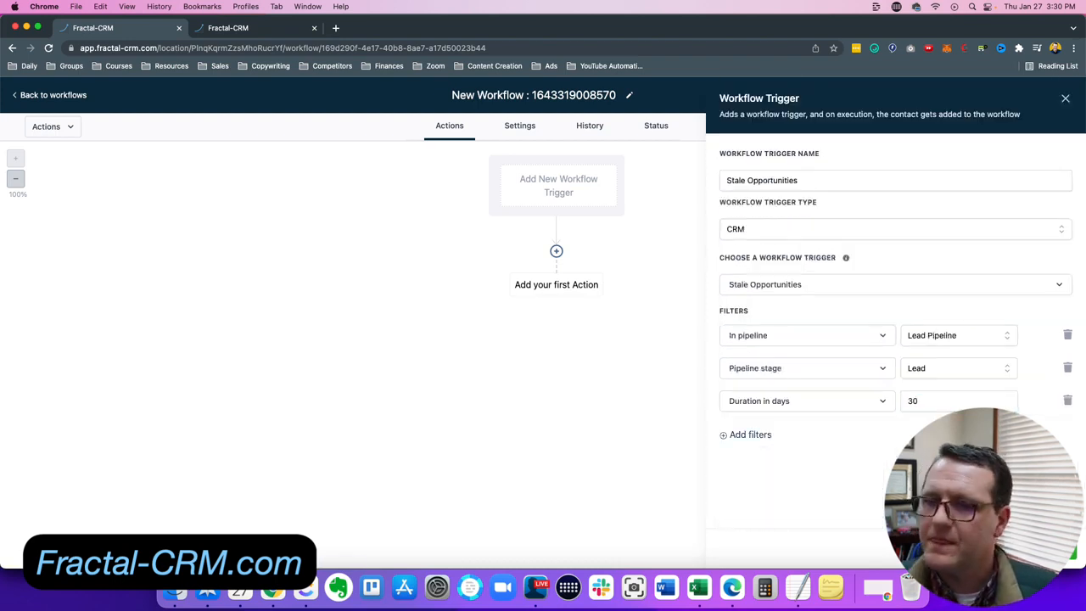
Change the trigger's duration filter to 10 days and remove the extra empty filter
drag(920, 400, 891, 401)
text(10)
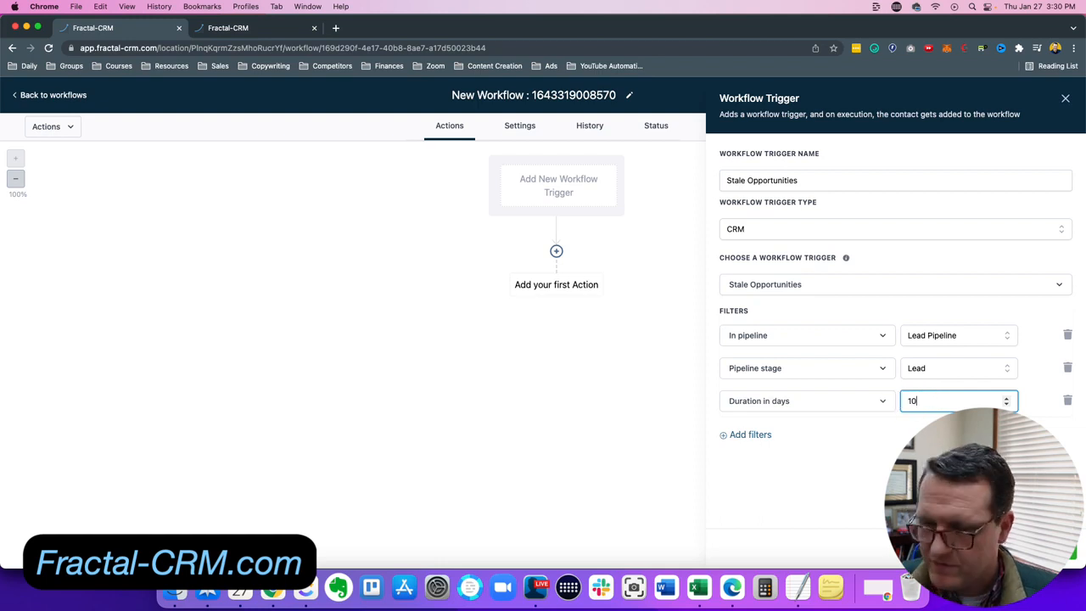
click(896, 440)
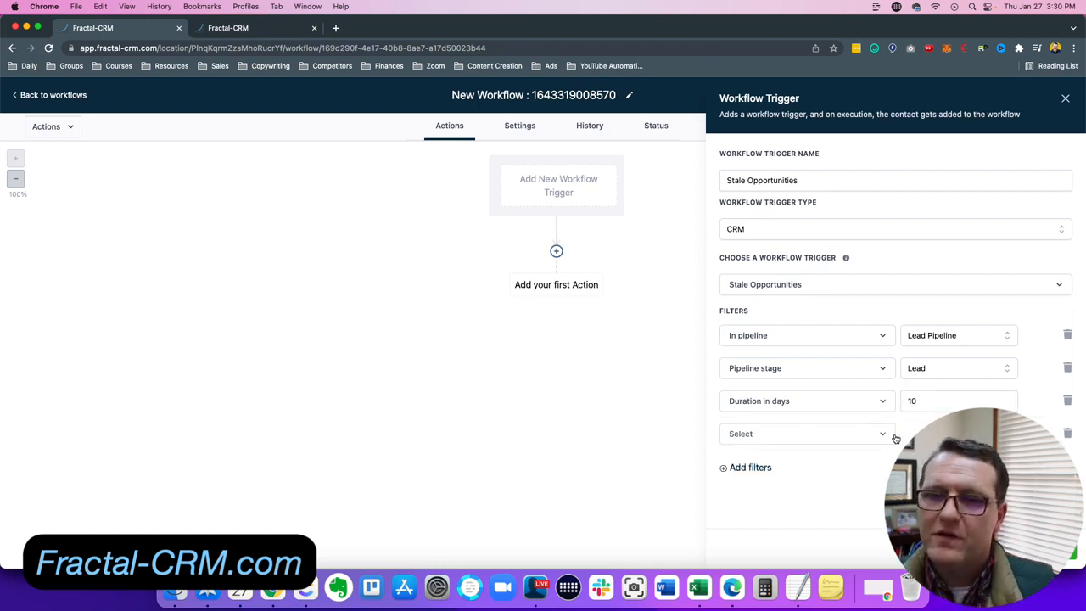
click(1068, 433)
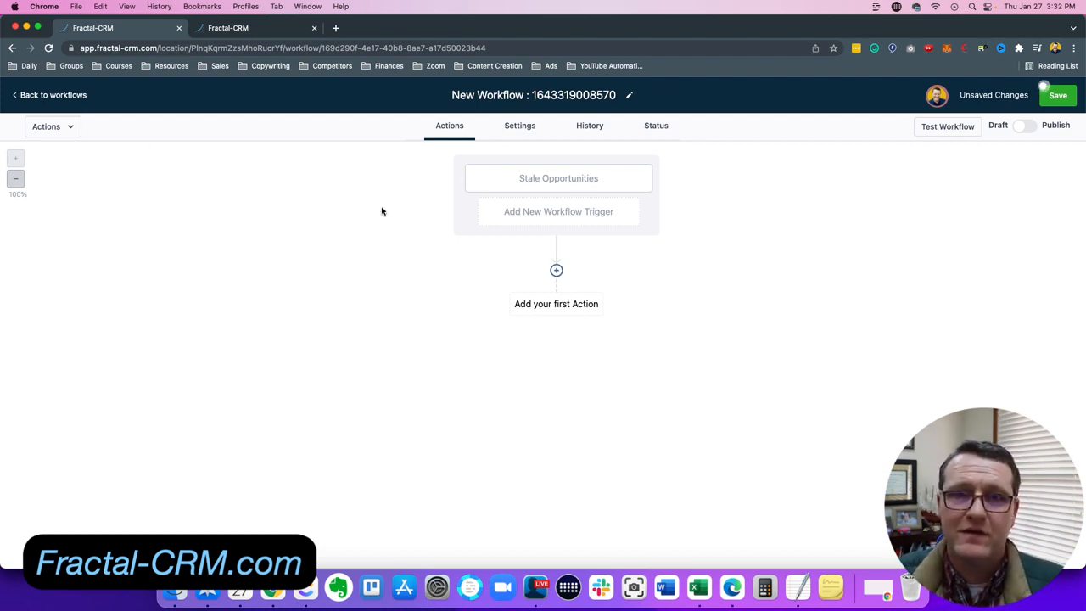
Go back to the workflows list and discard the new workflow's unsaved changes
click(77, 97)
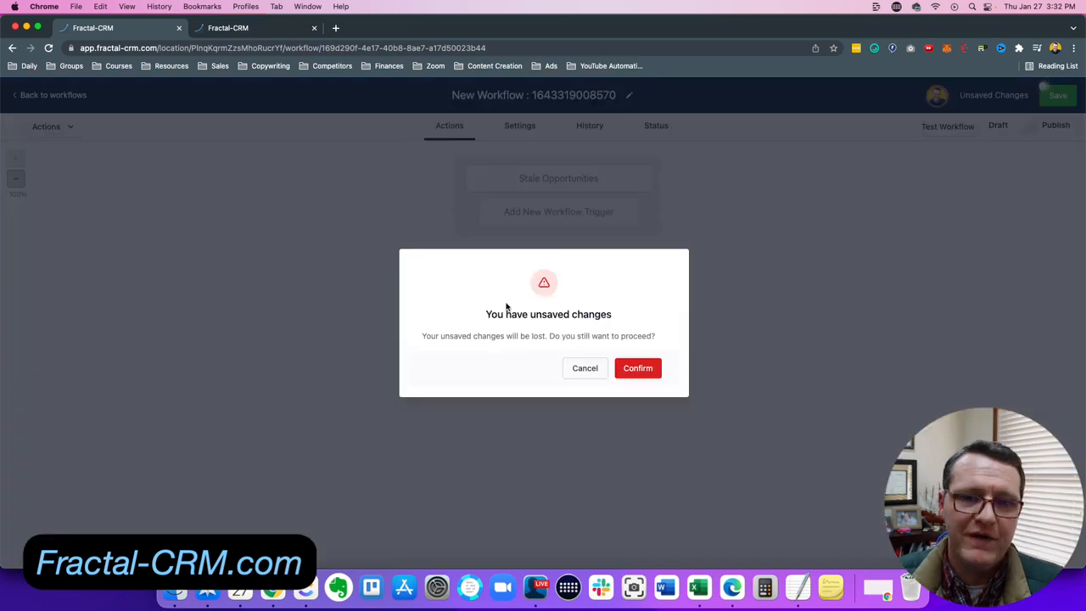
click(637, 369)
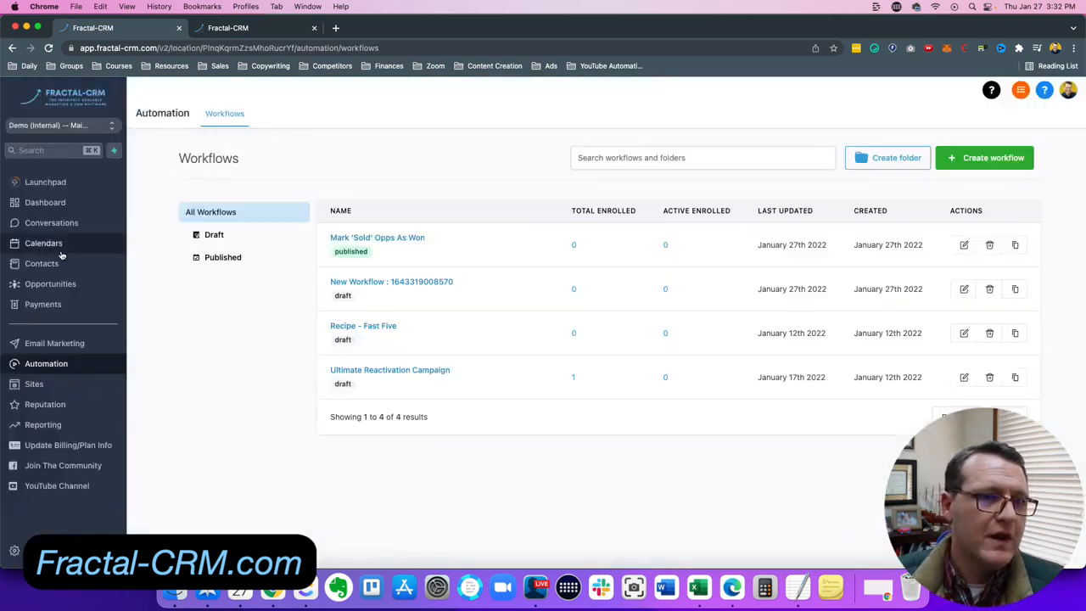
Go to the opportunities board and view the help library's contact options, closing the help panel when done
click(43, 282)
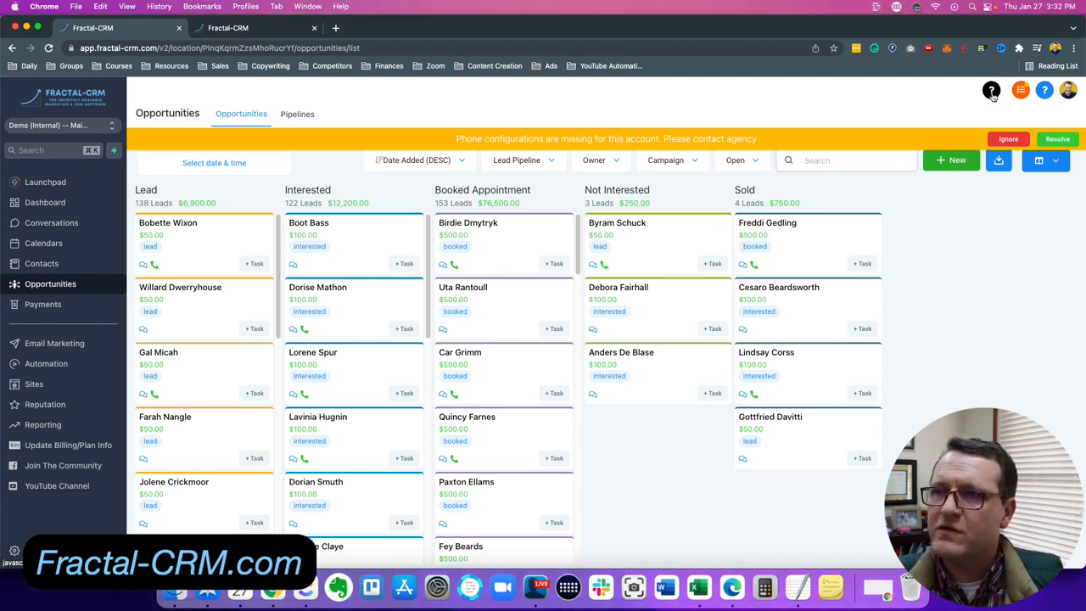
click(958, 170)
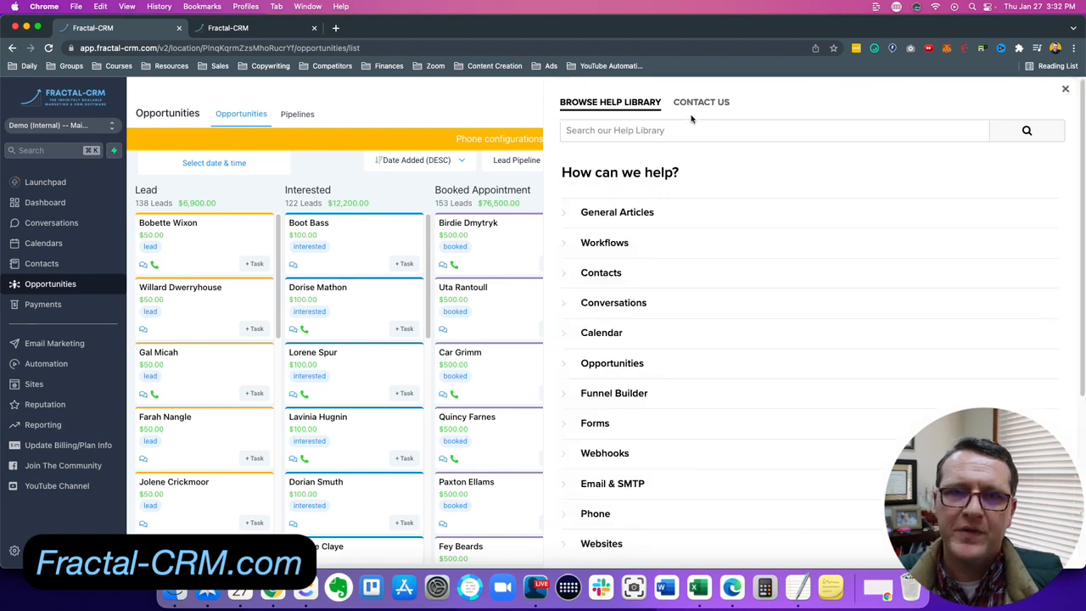
click(684, 119)
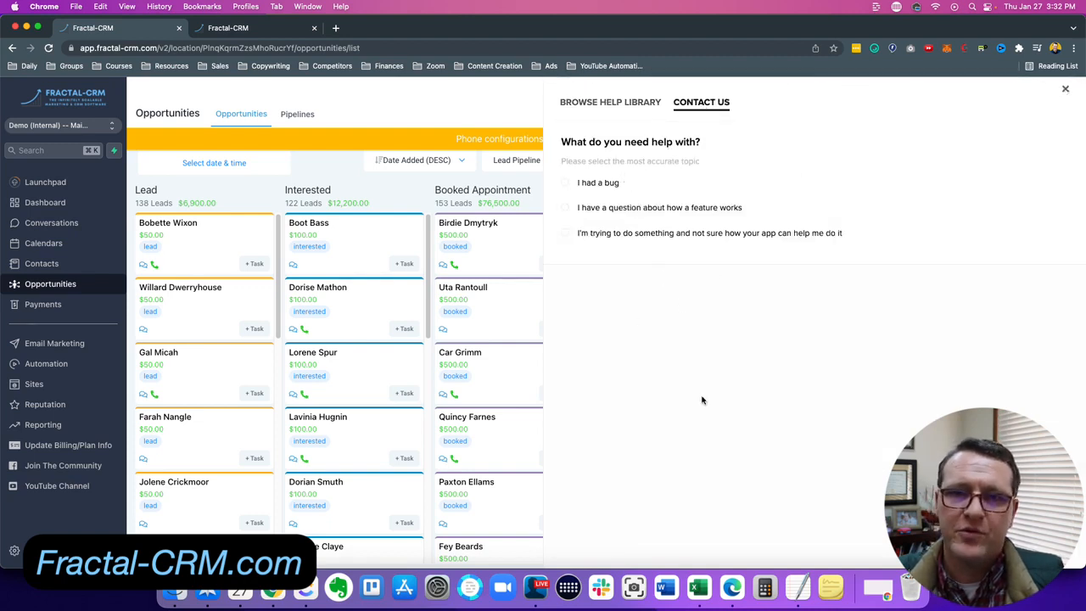
click(1065, 89)
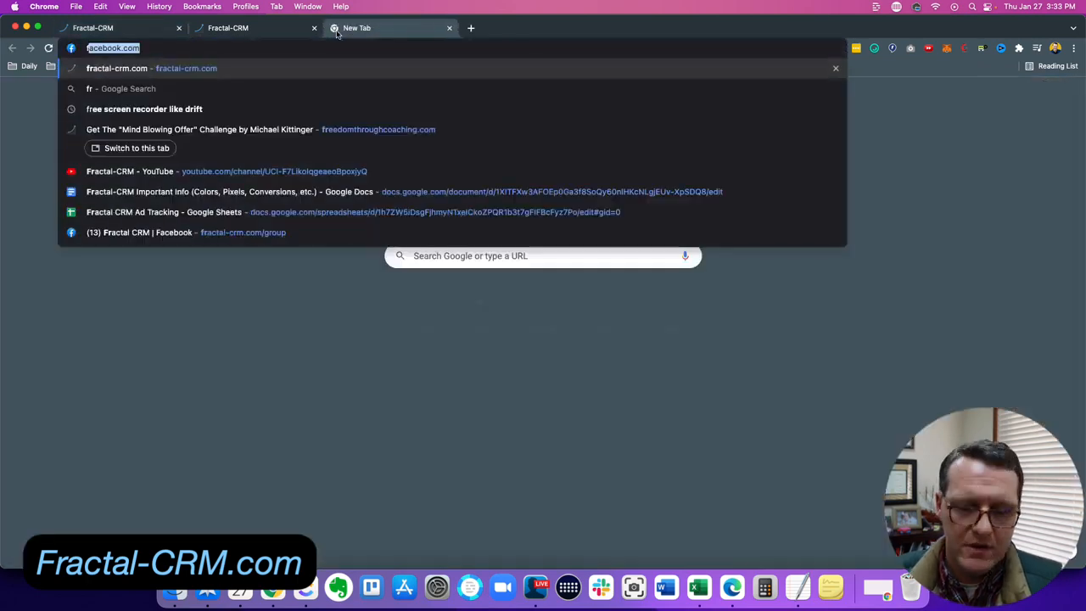
Open fractal-crm.com/demo in a new browser tab and look over the demo access form and the call-scheduling calendar
click(335, 28)
text(frac)
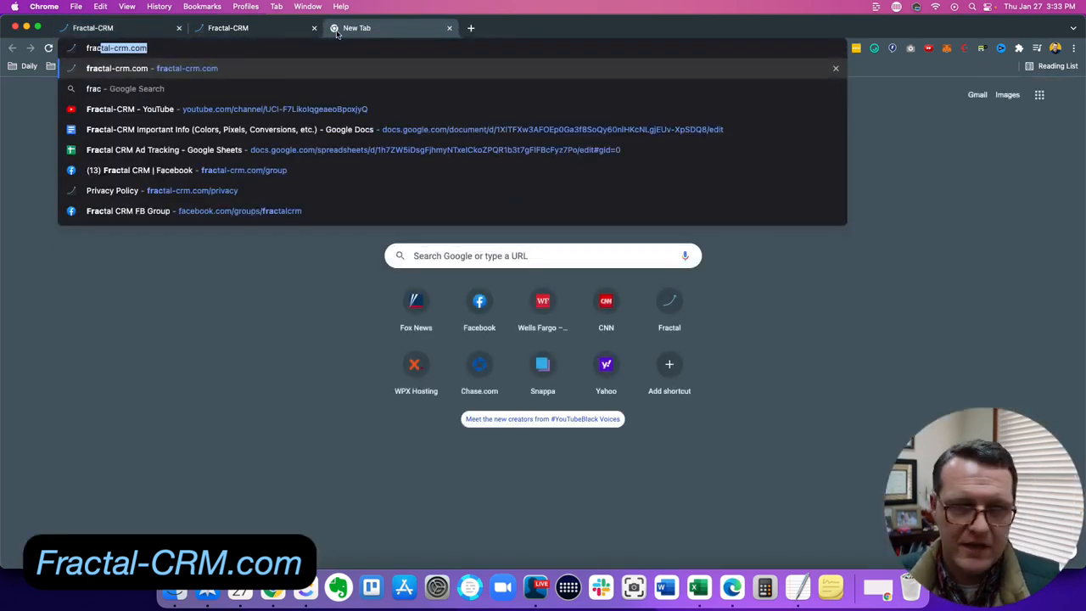
text(tal-crm.com/)
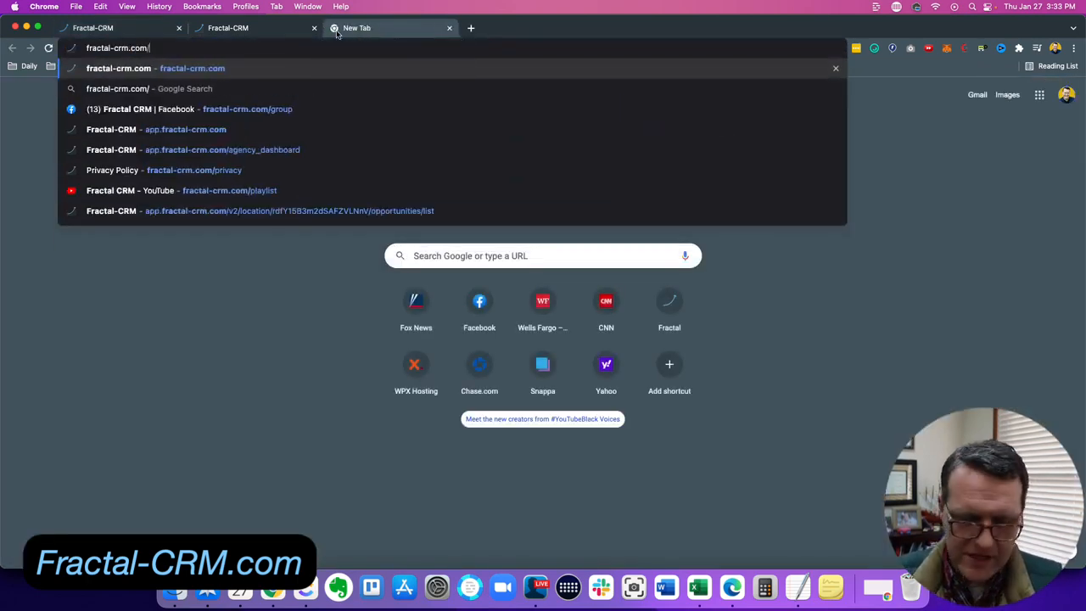
text(demo)
key(Return)
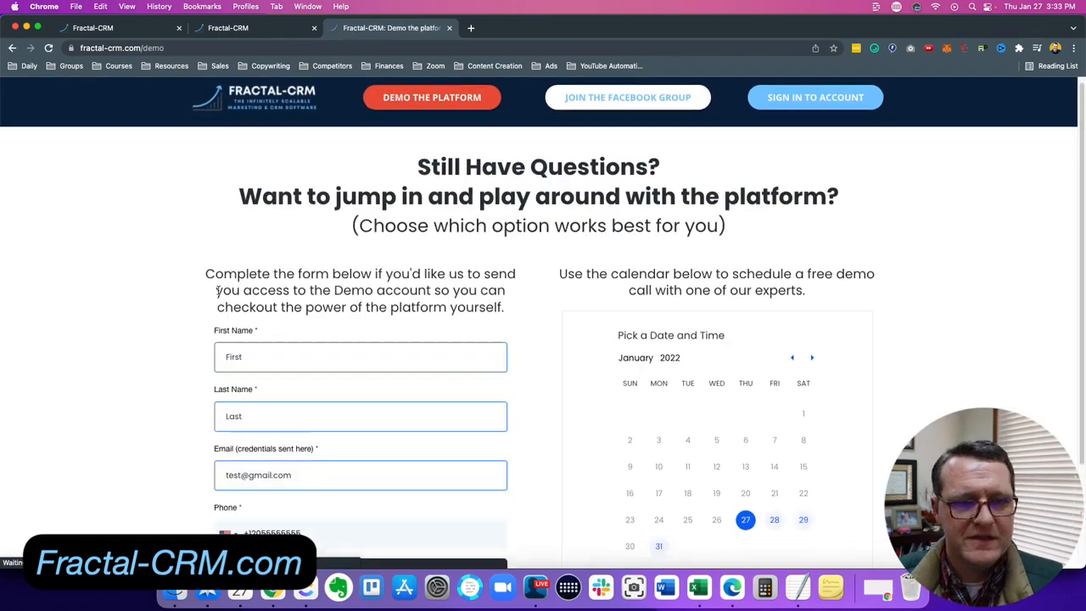
scroll(218, 291, down, 3)
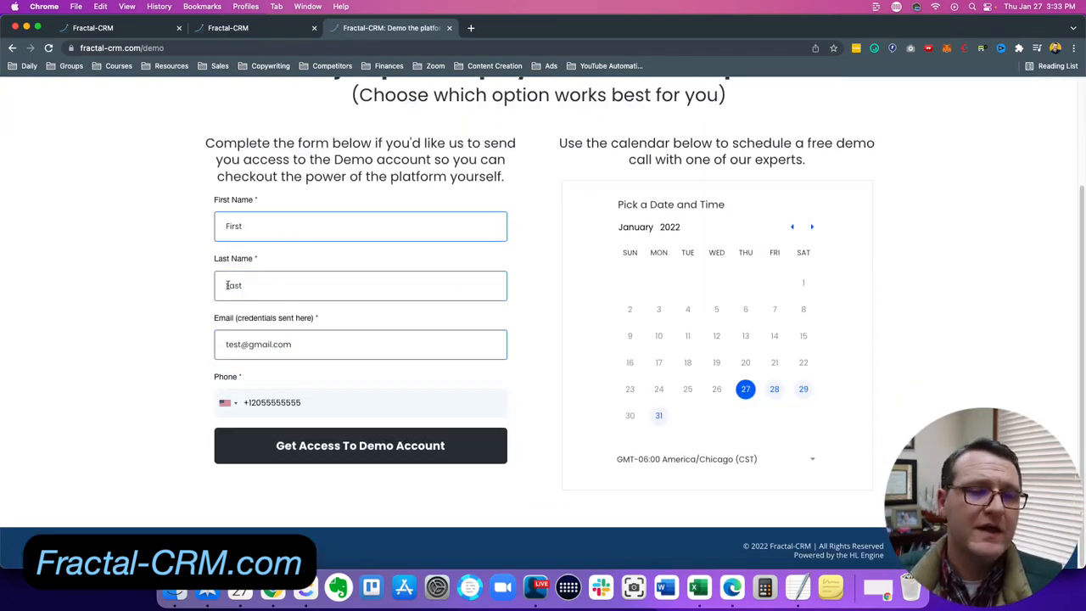
scroll(170, 339, up, 3)
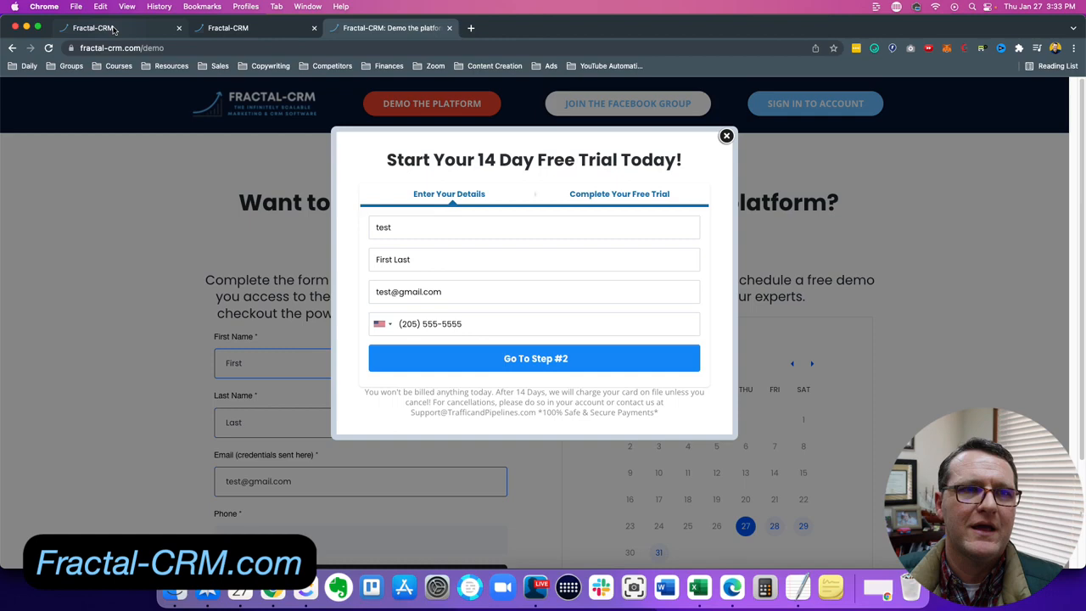
Return from the demo page to the CRM's opportunities board
click(113, 29)
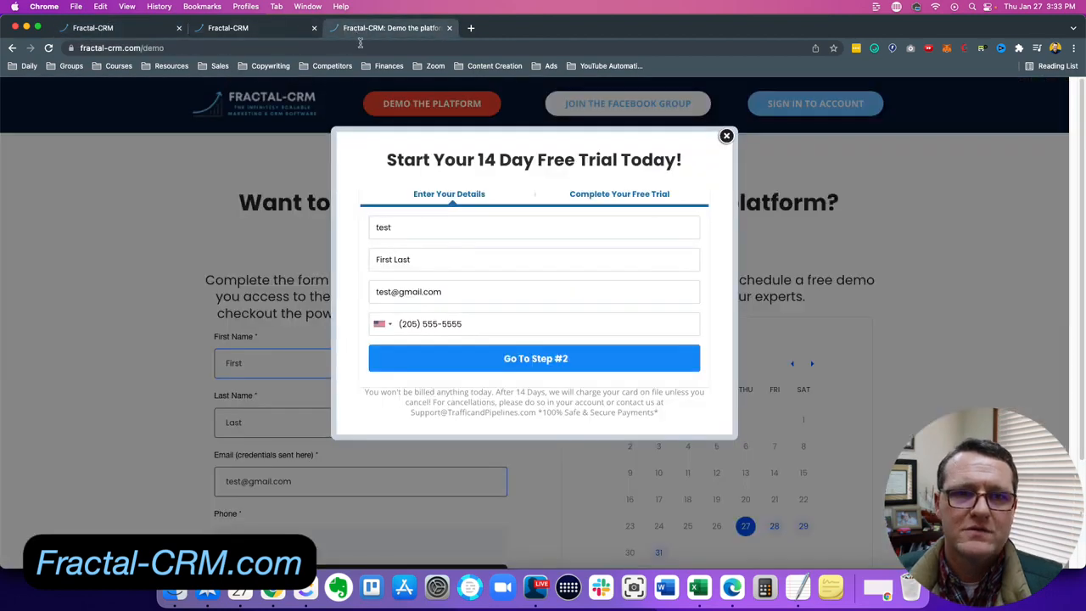
click(352, 29)
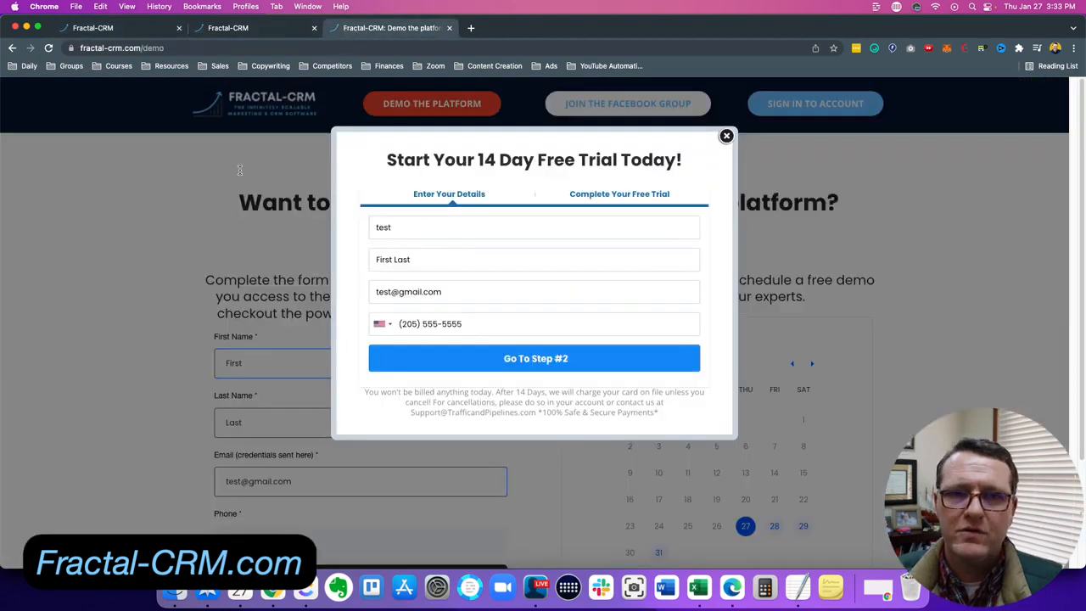
click(143, 32)
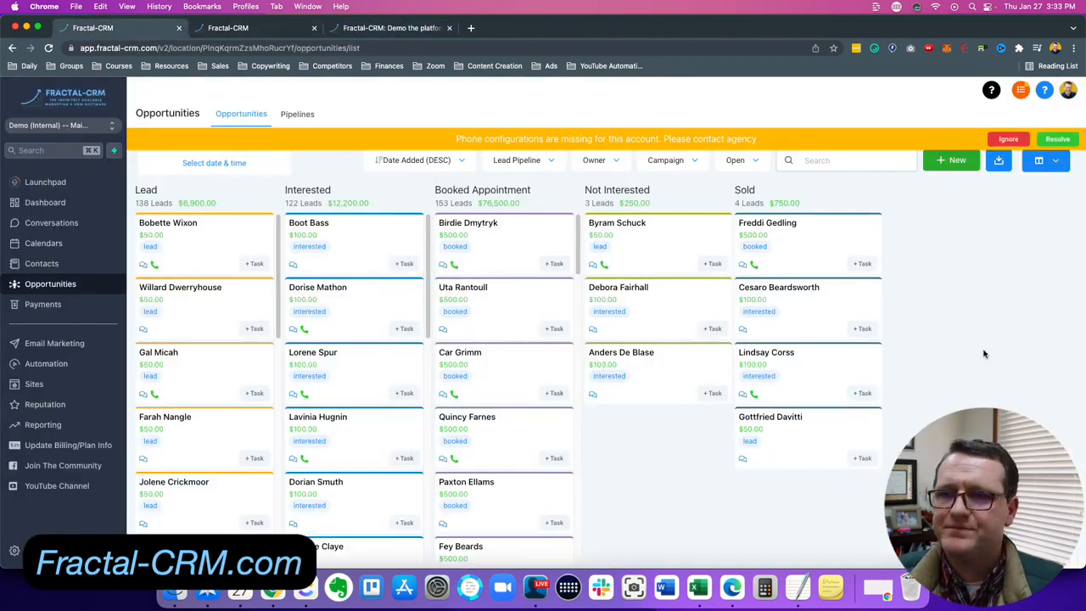